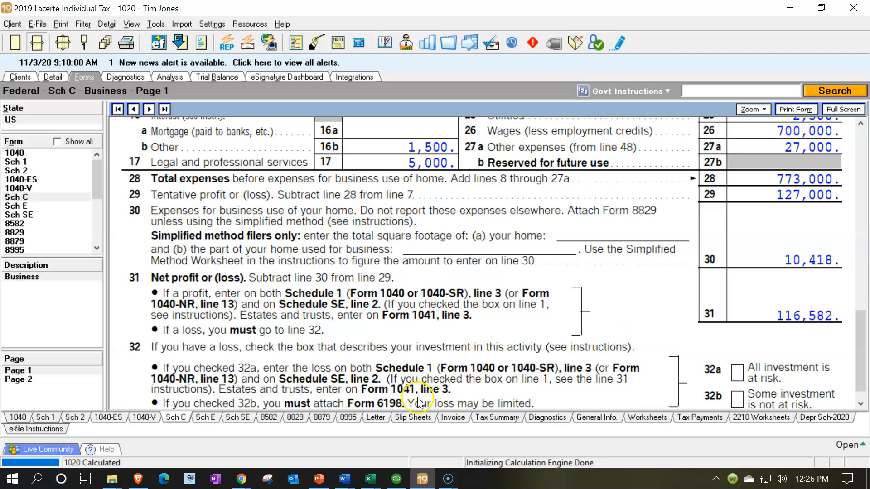
# - Switch to QuickBooks and review the 2019 Trial Balance report and the Profit & Loss report
pyautogui.click(397, 479)
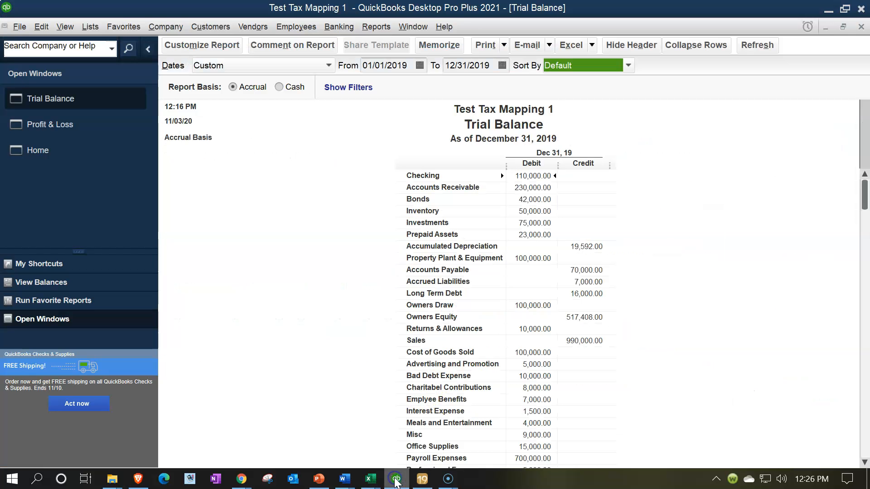
pyautogui.moveTo(421, 479)
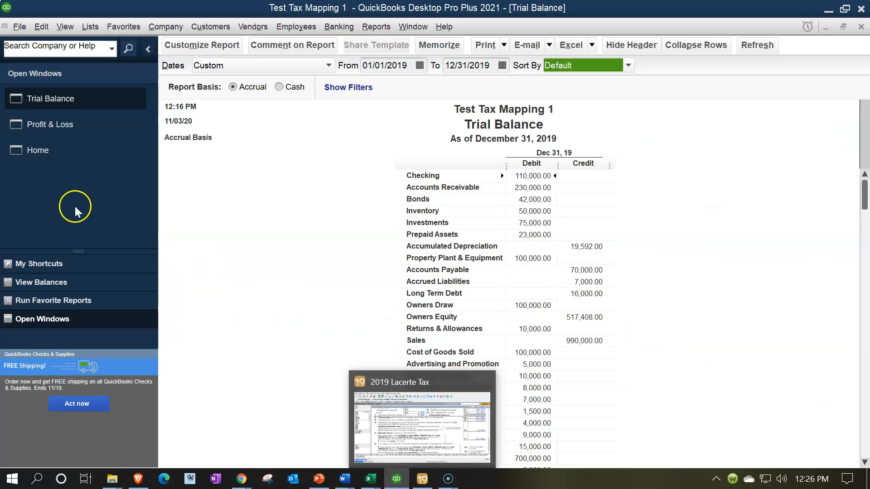
pyautogui.click(73, 123)
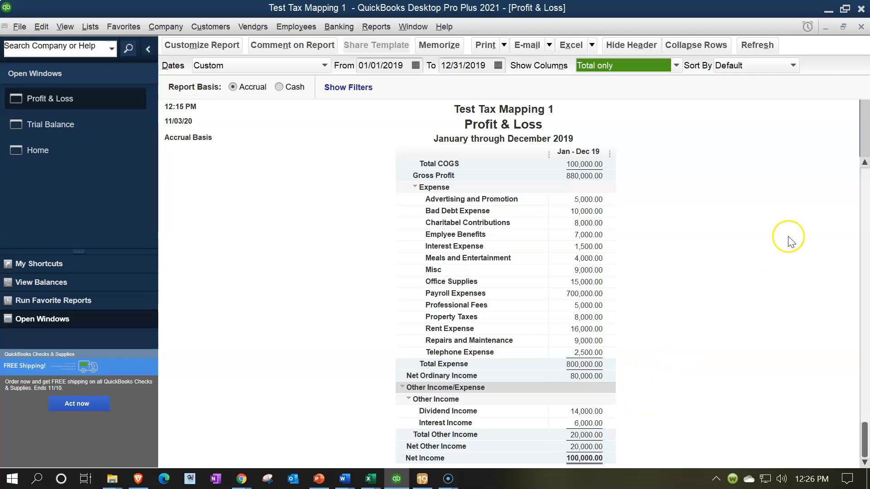
# - Switch to Excel and examine the unadjusted trial balance amounts in G5:G13 of Comp Prob 1 Student Worksheet.xlsx
pyautogui.moveTo(374, 484)
pyautogui.click(327, 444)
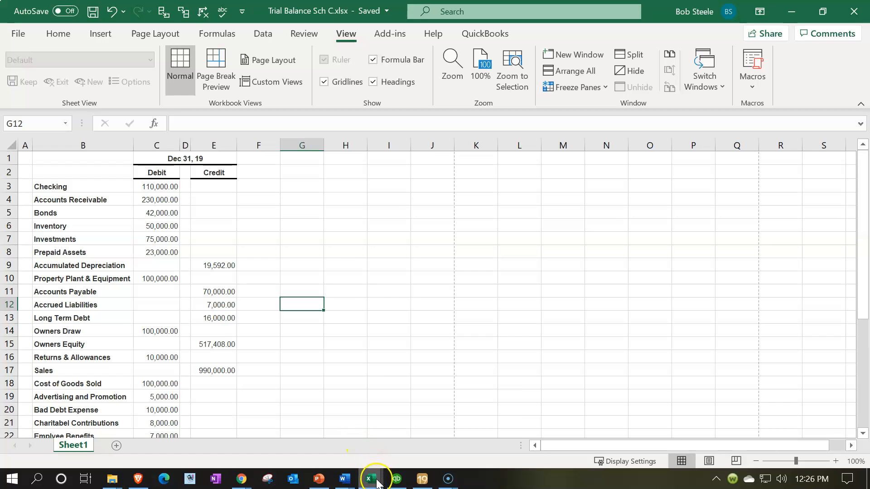
pyautogui.moveTo(370, 479)
pyautogui.click(457, 411)
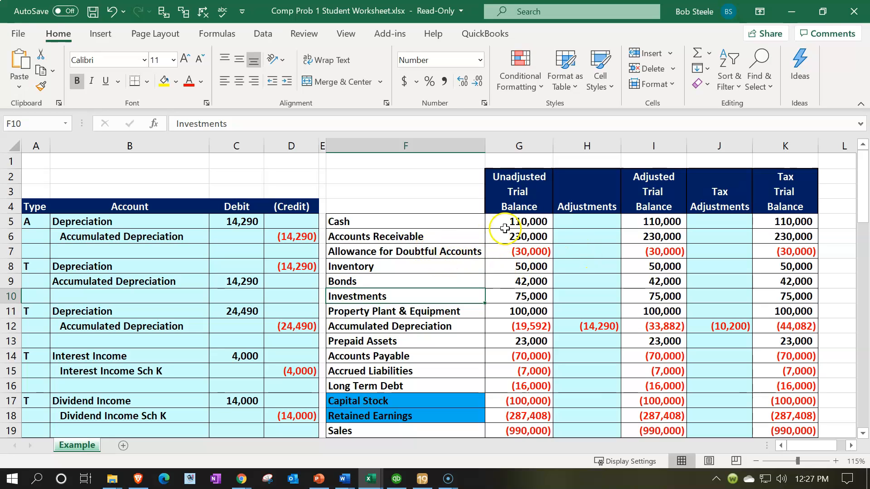
pyautogui.moveTo(509, 222); pyautogui.dragTo(512, 347)
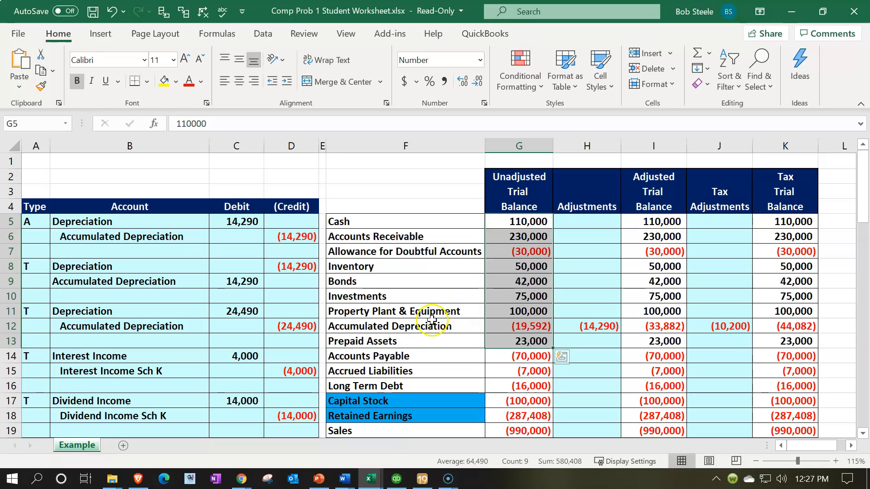
# - Return to the Trial Balance Sch C.xlsx workbook and enlarge the sheet view to 130%
pyautogui.click(372, 482)
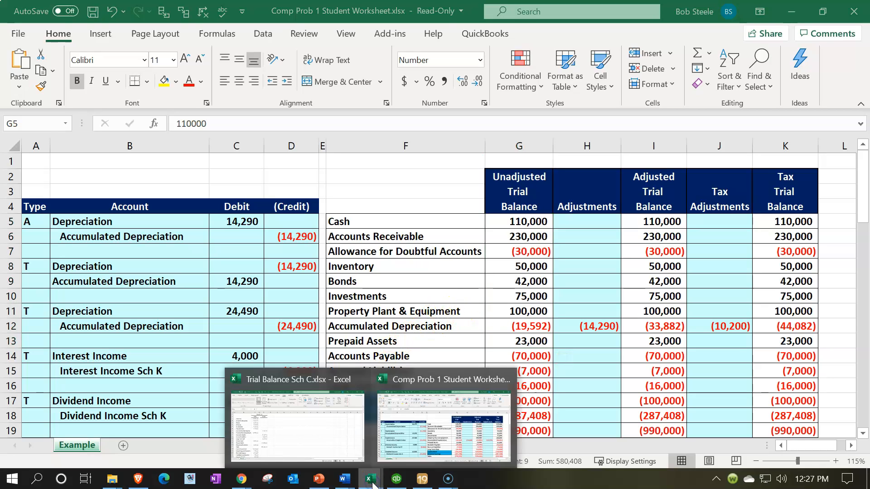
pyautogui.click(290, 410)
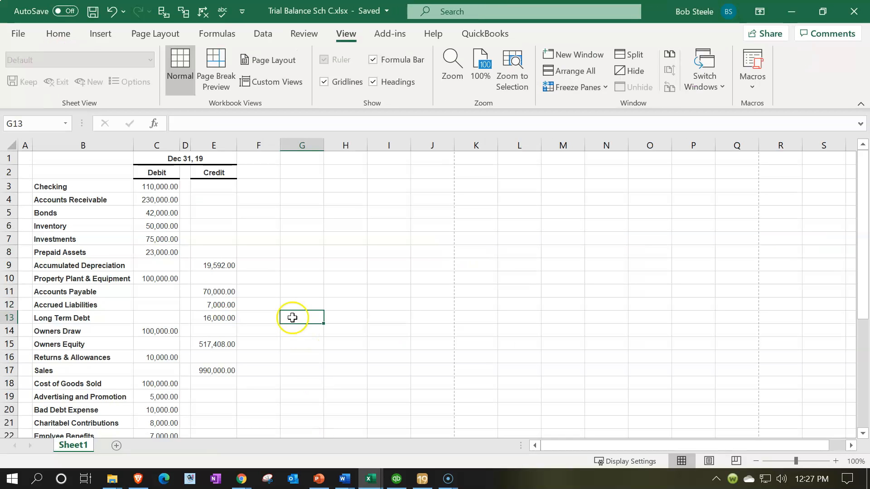
pyautogui.click(401, 320)
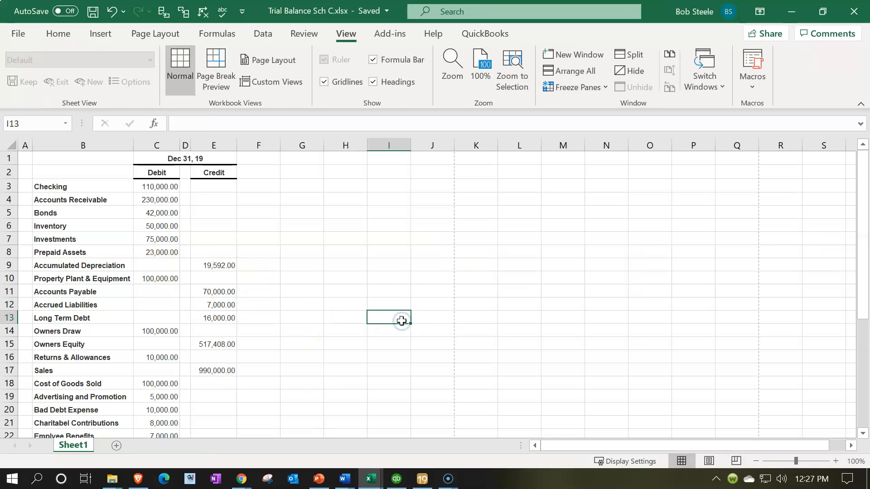
pyautogui.keyDown('ctrl'); pyautogui.scroll(1, 402, 321); pyautogui.keyUp('ctrl')
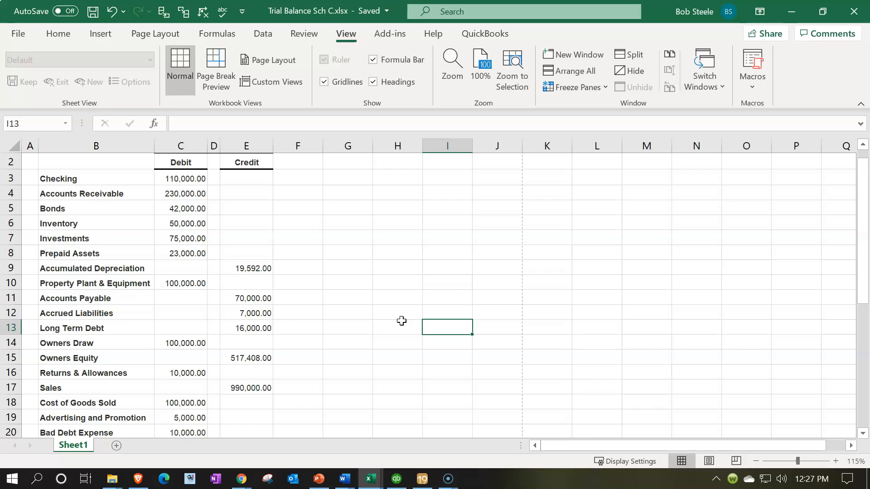
pyautogui.keyDown('ctrl'); pyautogui.scroll(1, 401, 321); pyautogui.keyUp('ctrl')
pyautogui.scroll(1, 401, 320)
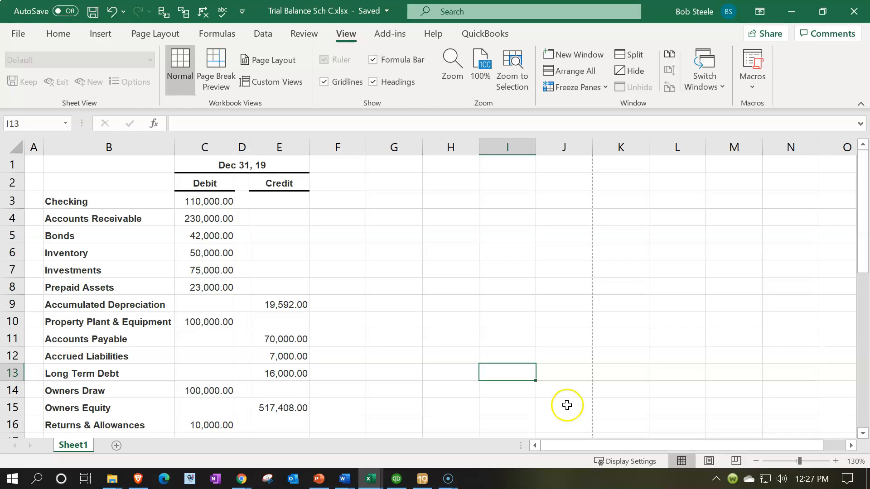
# - Strip the exported formatting by applying blank cell I3's format to the entire sheet with Format Painter
pyautogui.click(145, 266)
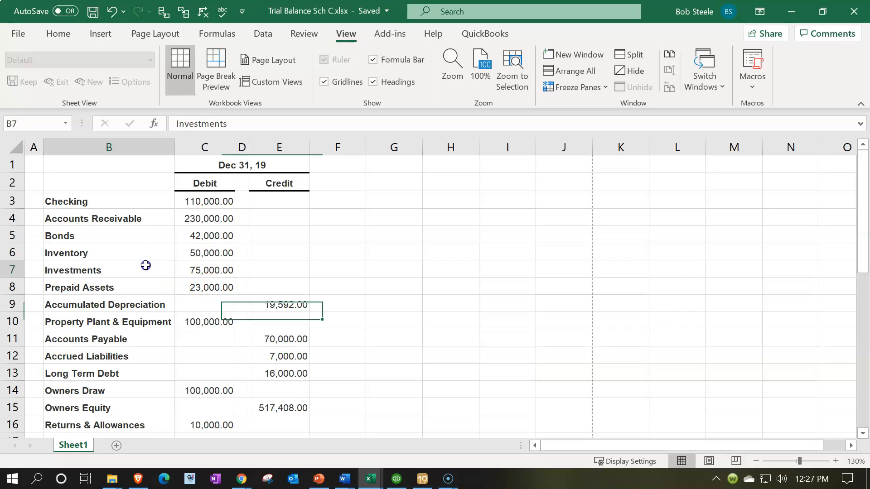
pyautogui.click(195, 185)
pyautogui.click(204, 205)
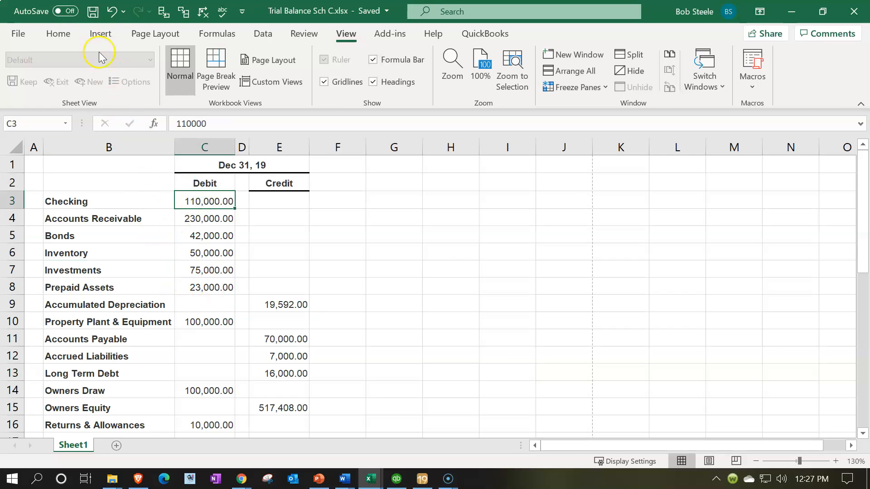
pyautogui.click(58, 32)
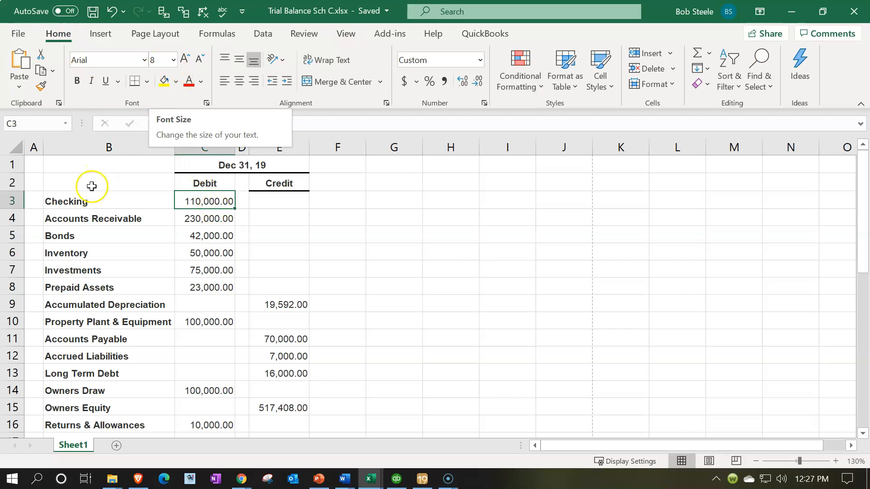
pyautogui.click(83, 218)
pyautogui.click(483, 225)
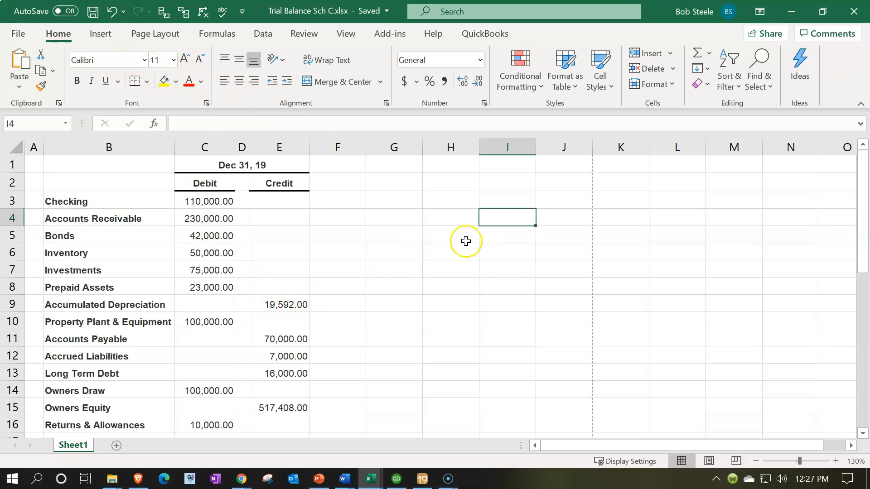
pyautogui.click(498, 194)
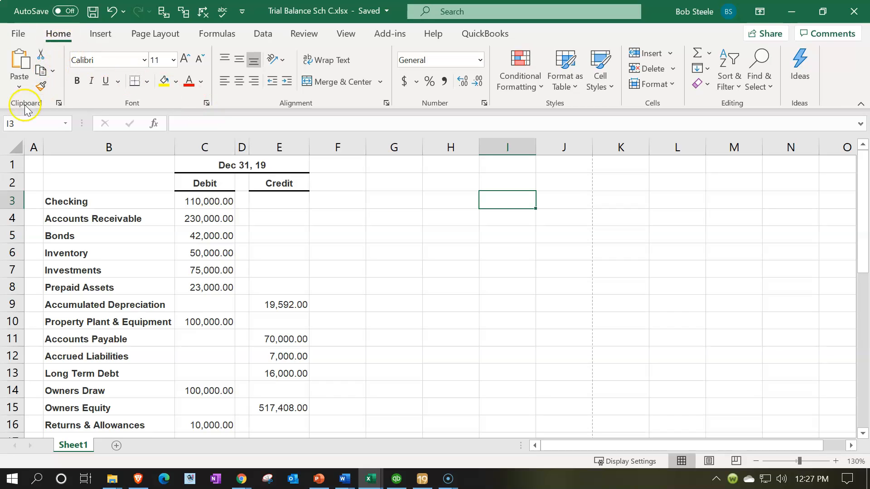
pyautogui.click(41, 88)
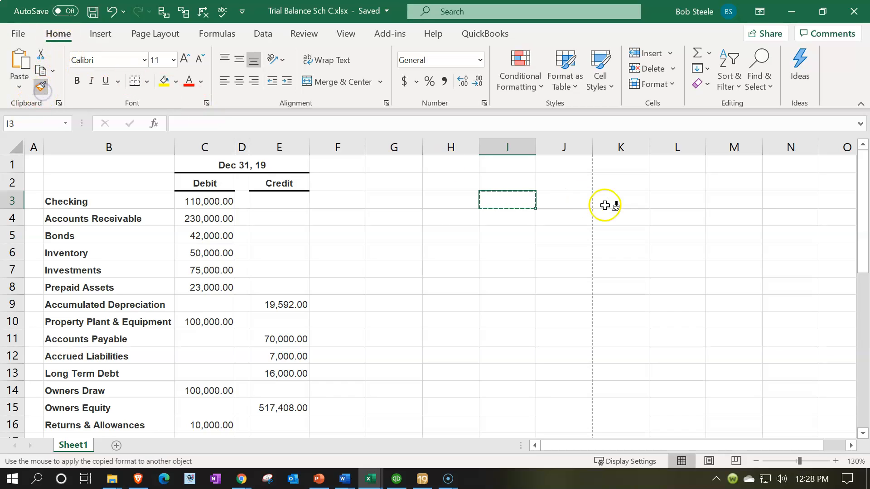
pyautogui.click(16, 148)
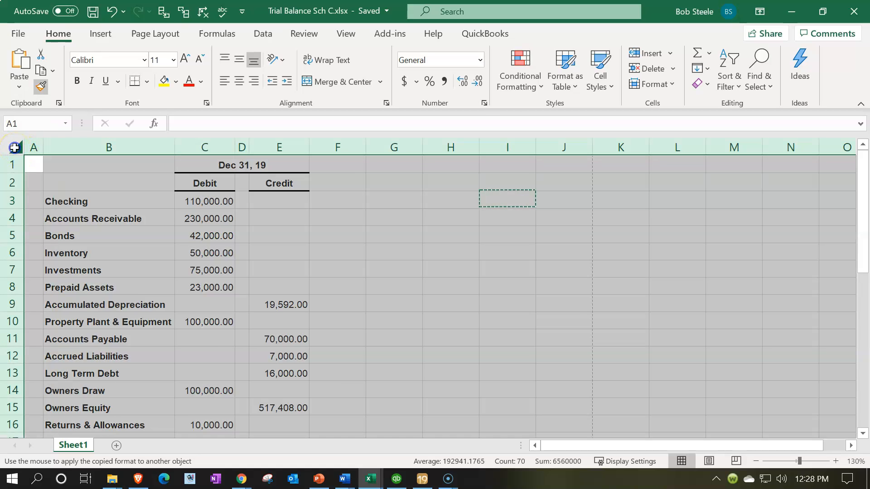
# - Make all cells of the sheet bold
pyautogui.click(146, 260)
pyautogui.moveTo(209, 165); pyautogui.dragTo(296, 178)
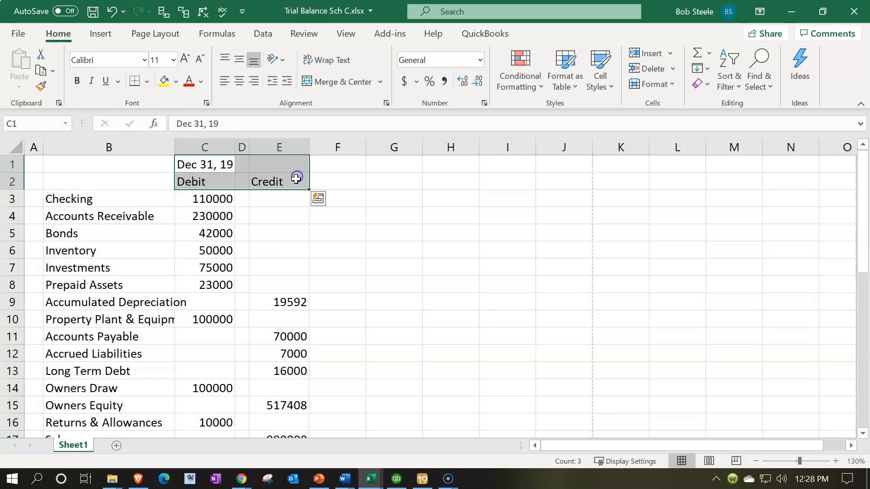
pyautogui.click(13, 148)
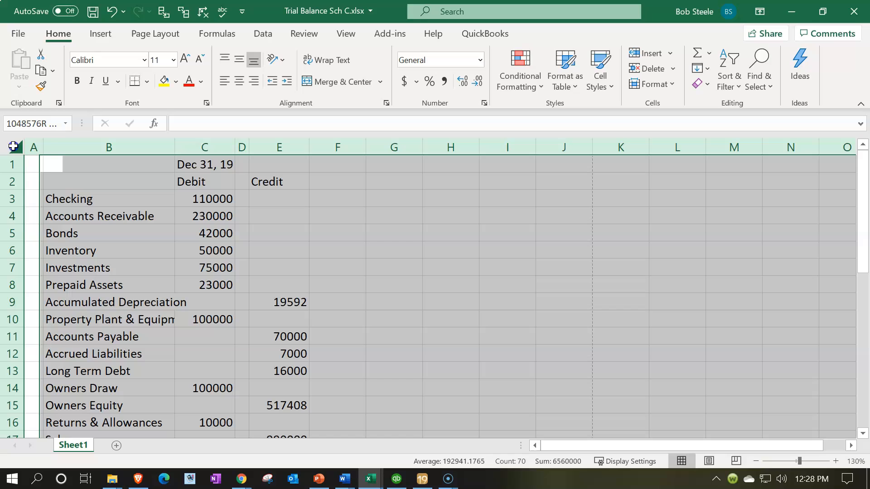
pyautogui.click(76, 84)
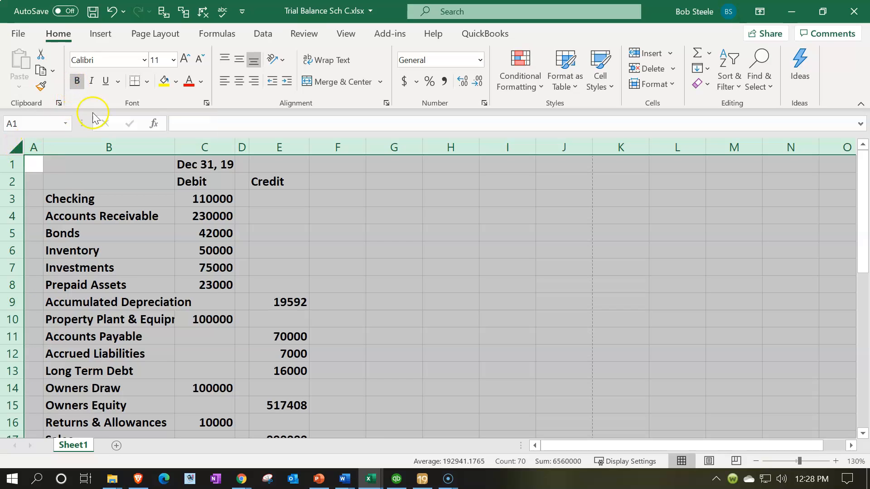
# - Delete rows 1 and 2 holding the date and the Debit and Credit headings
pyautogui.click(132, 217)
pyautogui.moveTo(202, 164); pyautogui.dragTo(203, 181)
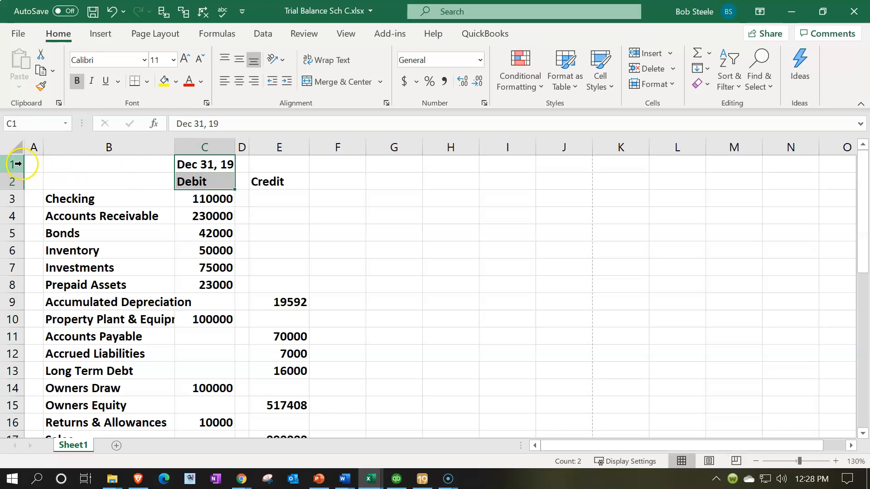
pyautogui.moveTo(13, 164); pyautogui.dragTo(13, 183)
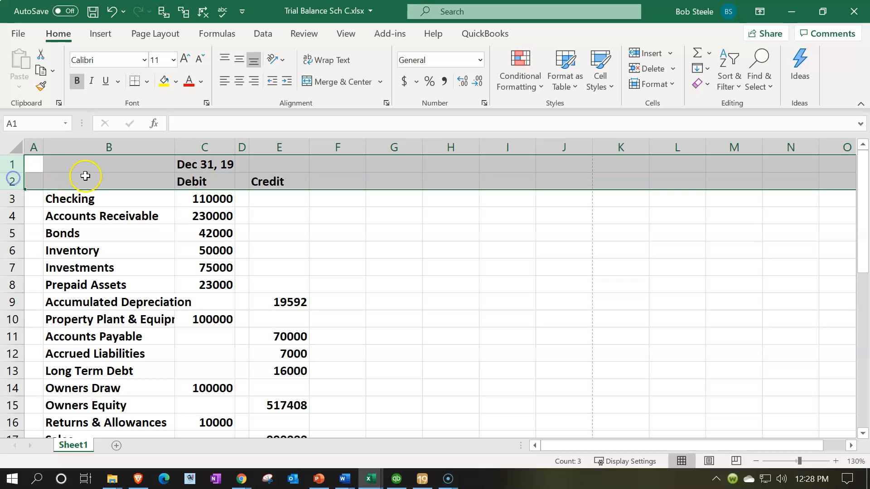
pyautogui.rightClick(86, 176)
pyautogui.click(119, 310)
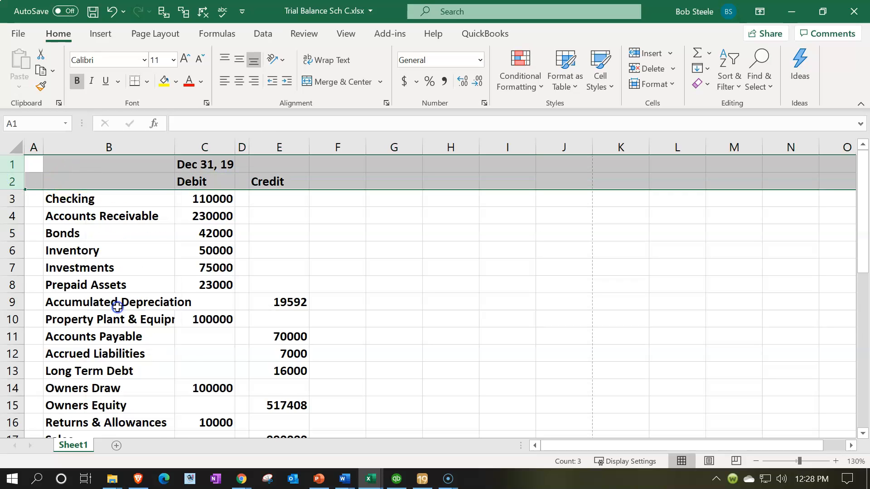
pyautogui.click(118, 308)
# - Delete the TOTAL row at the end of the trial balance, row 33
pyautogui.scroll(-8, 120, 304)
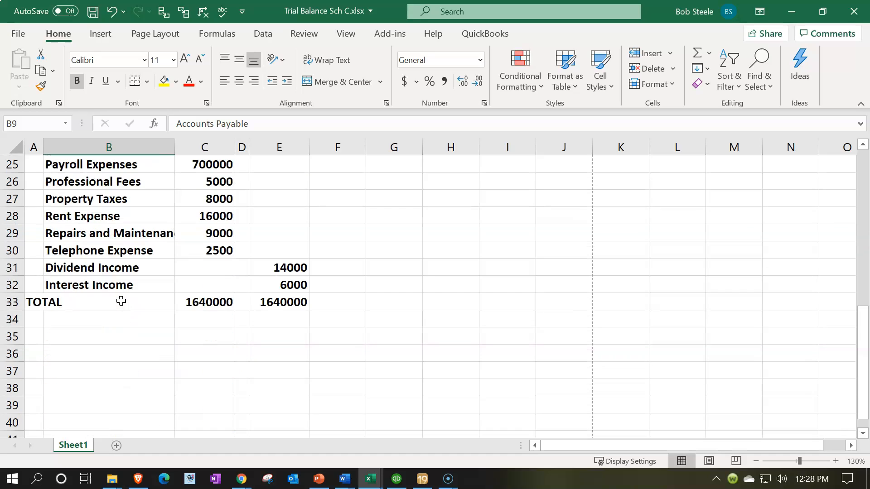
pyautogui.click(12, 306)
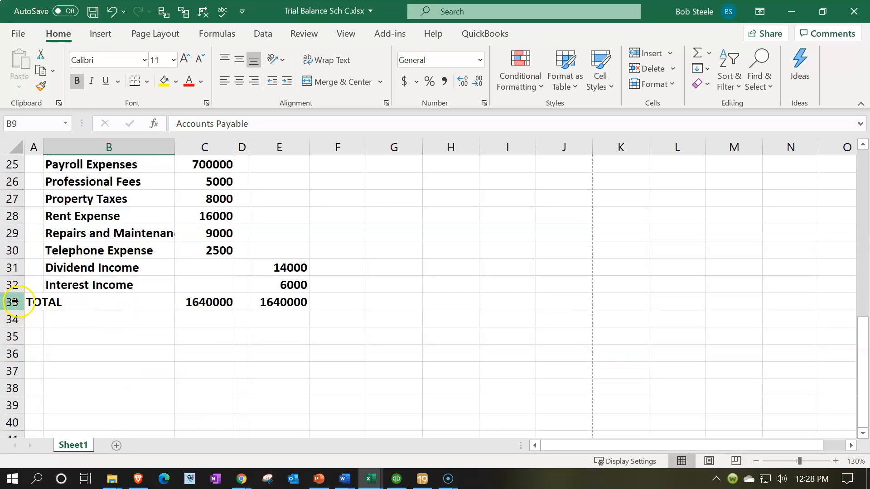
pyautogui.rightClick(71, 303)
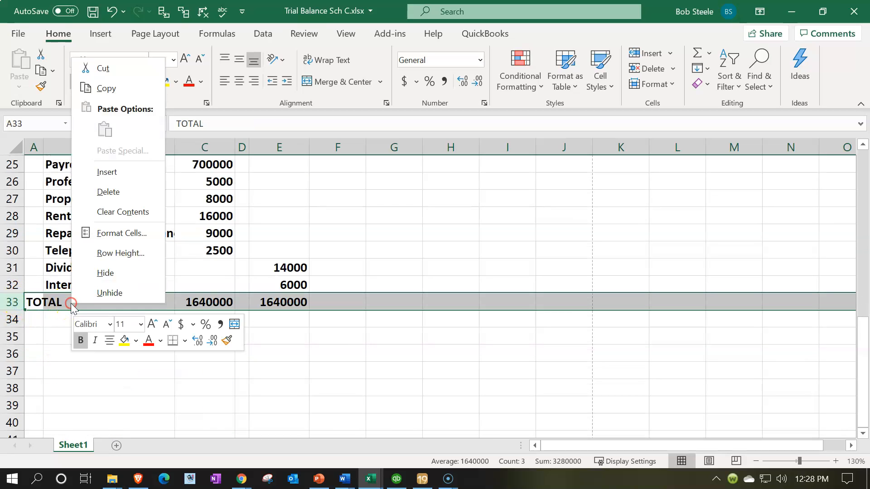
pyautogui.click(96, 202)
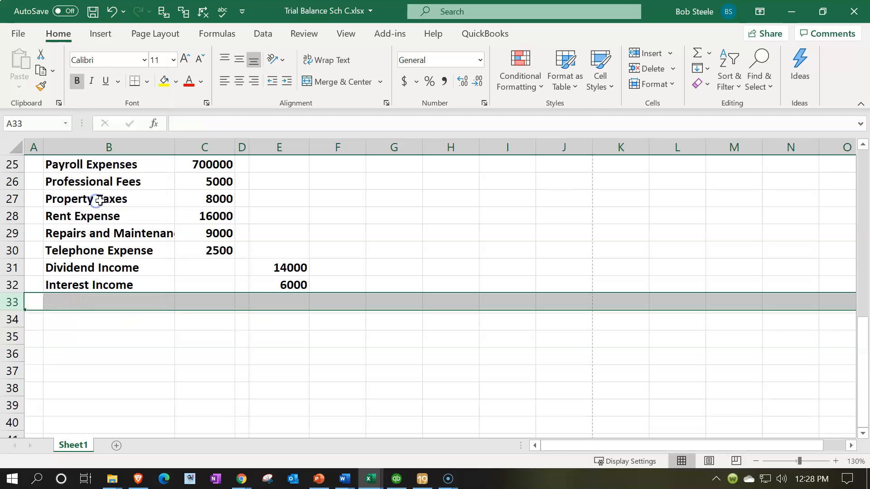
# - Delete the empty column A in front of the account names
pyautogui.scroll(8, 97, 214)
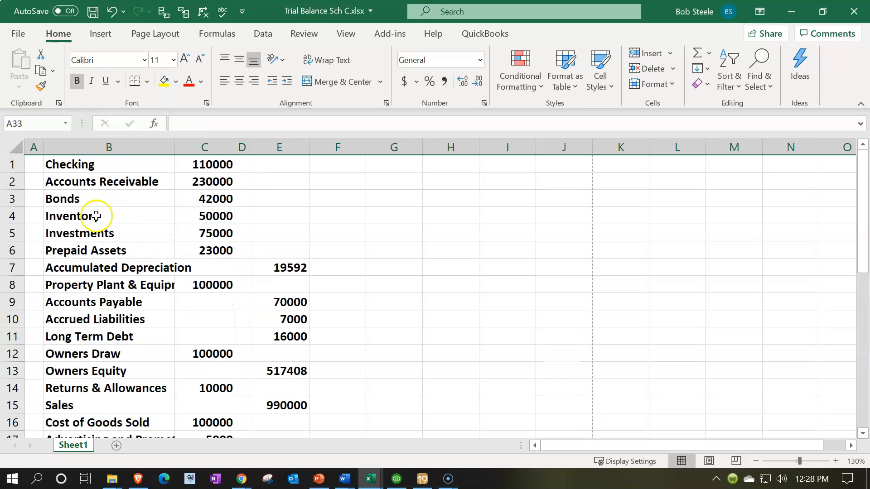
pyautogui.click(33, 146)
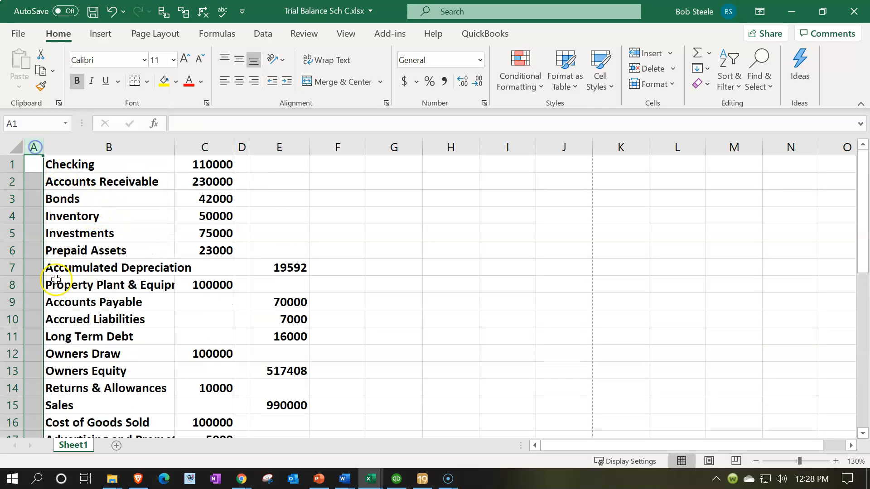
pyautogui.rightClick(34, 176)
pyautogui.click(79, 303)
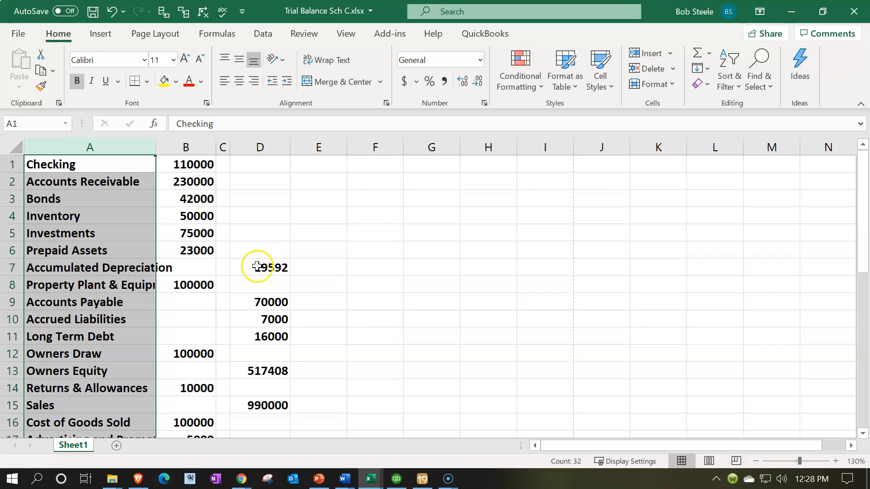
# - Copy column D and paste it with Paste Special at G1 using the Subtract operation, producing negative amounts in column G
pyautogui.scroll(-6, 271, 396)
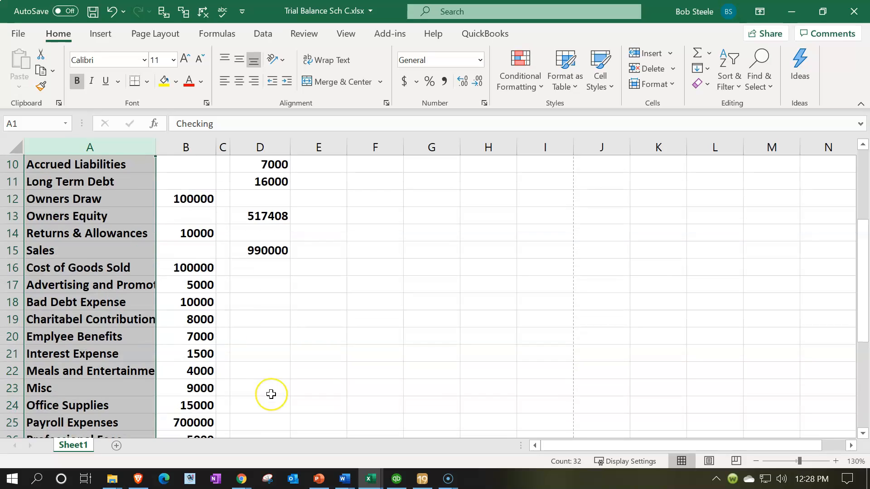
pyautogui.scroll(5, 270, 394)
pyautogui.scroll(2, 271, 394)
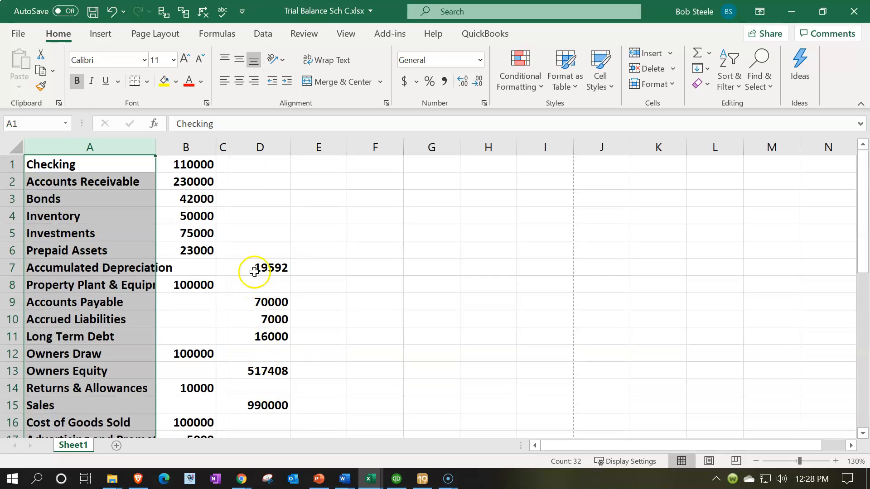
pyautogui.click(261, 148)
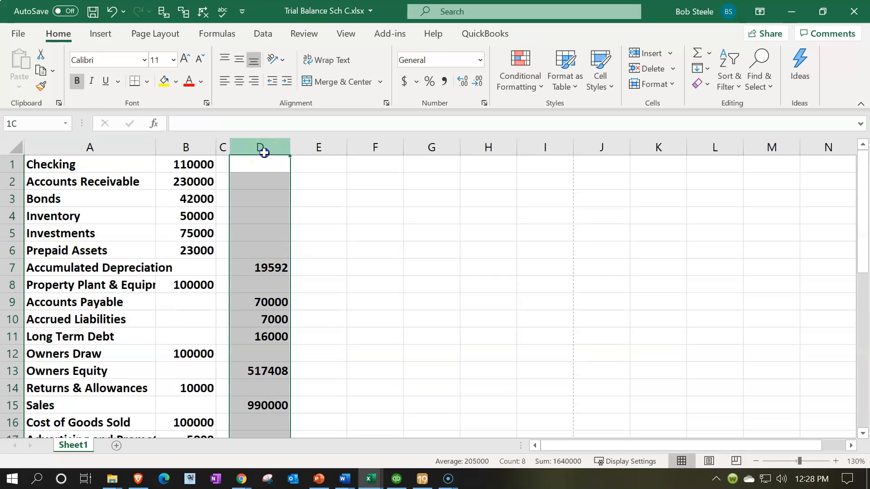
pyautogui.rightClick(264, 197)
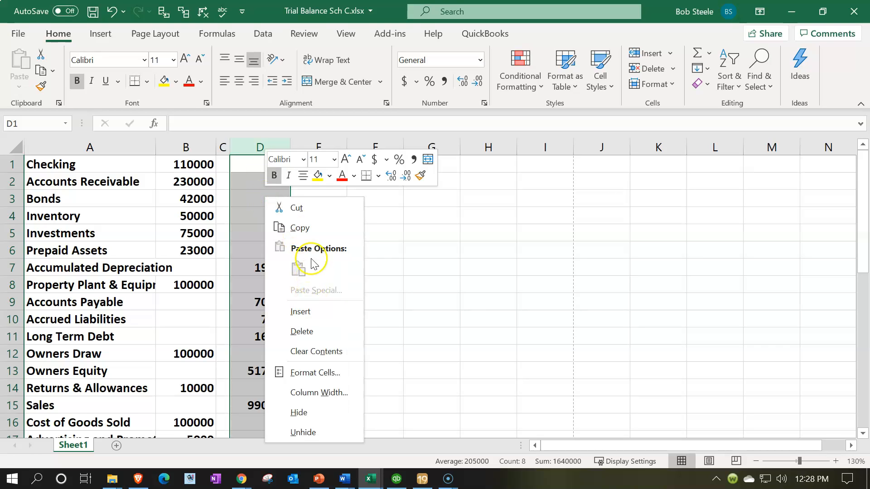
pyautogui.click(297, 228)
pyautogui.click(422, 166)
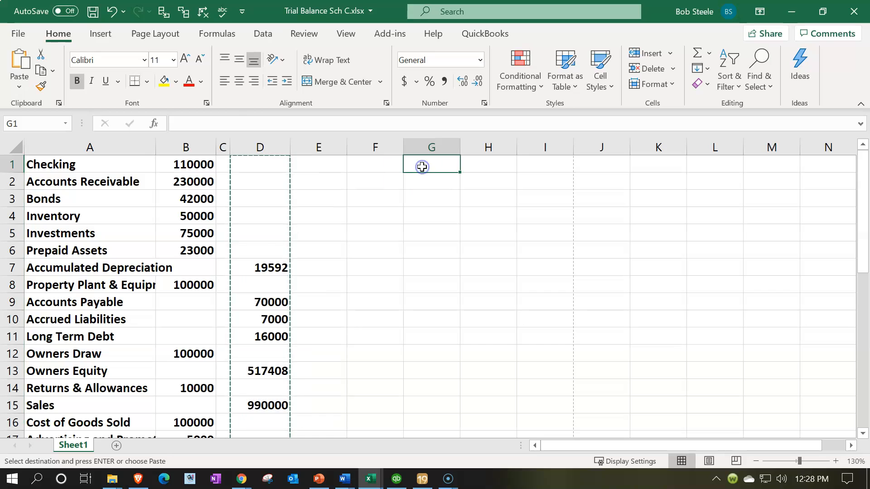
pyautogui.rightClick(421, 167)
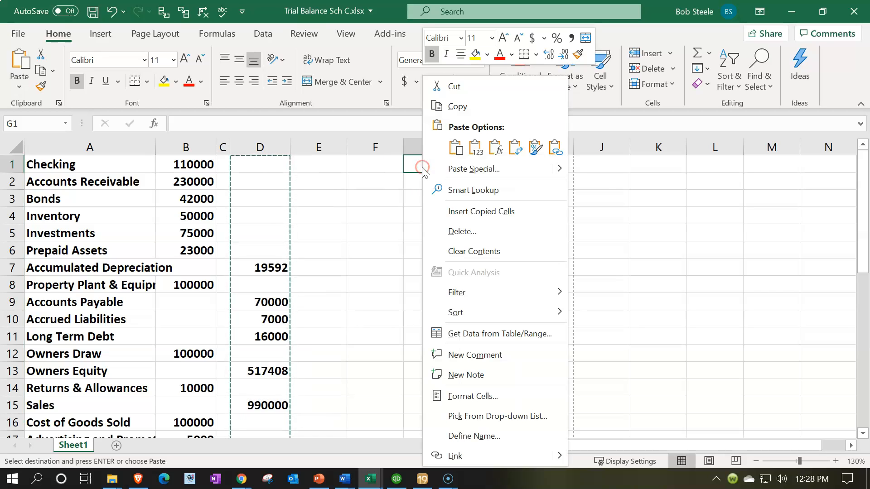
pyautogui.click(563, 171)
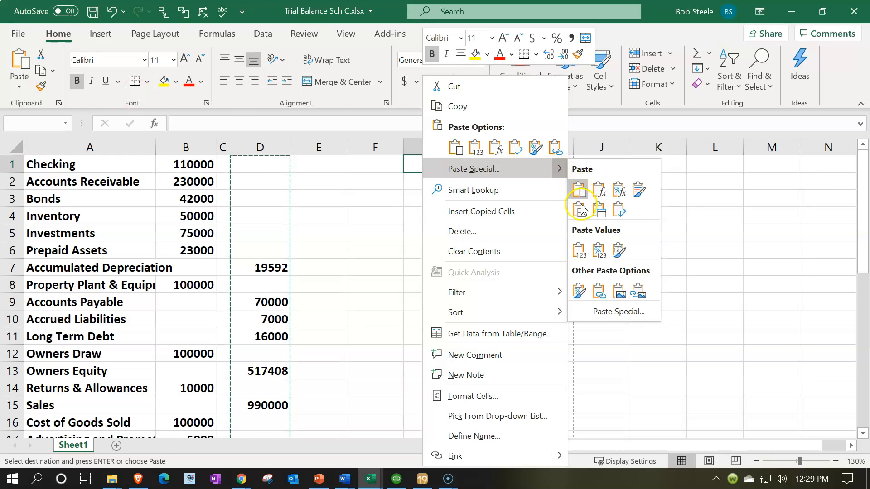
pyautogui.click(603, 312)
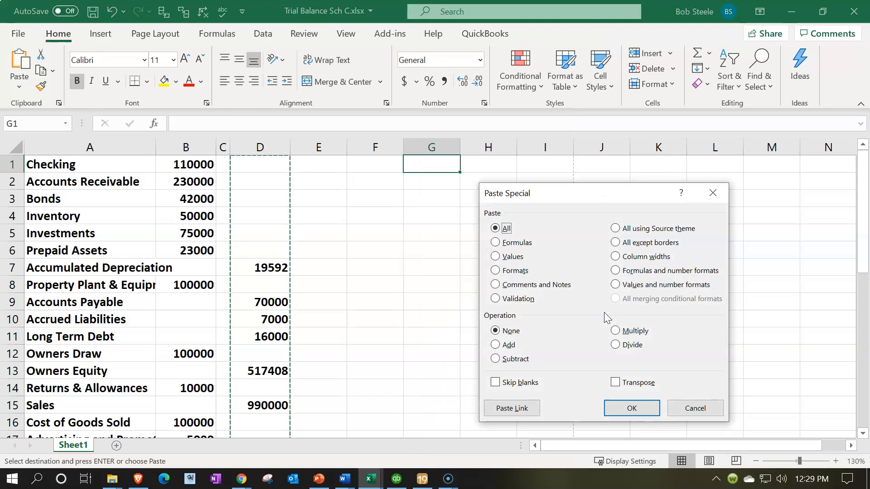
pyautogui.click(514, 360)
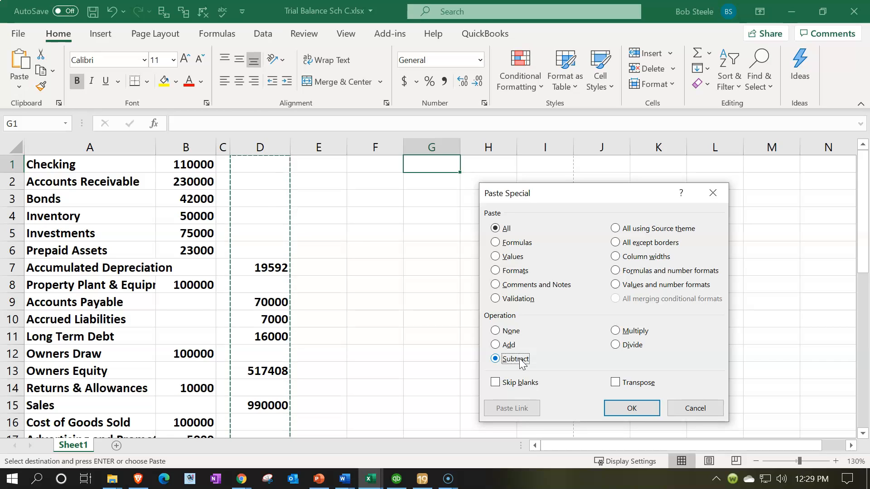
pyautogui.click(609, 410)
pyautogui.click(609, 410)
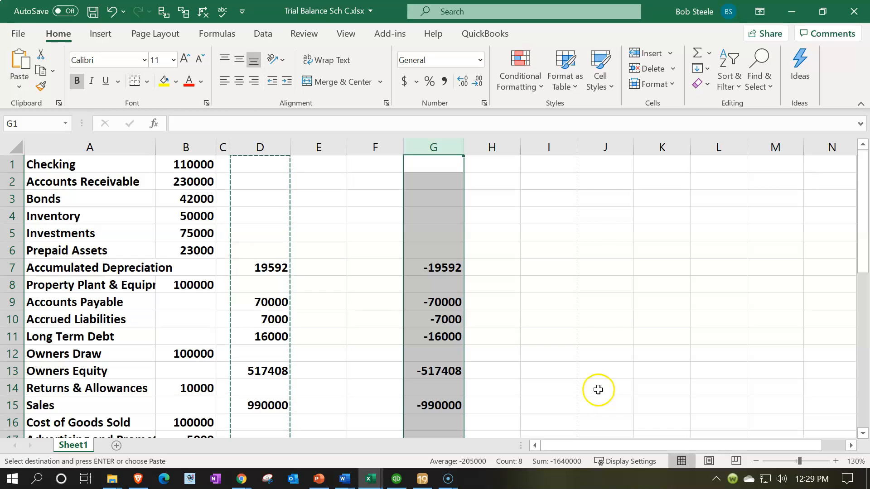
# - Copy the negated amounts in column G and paste them over column D starting at D1
pyautogui.rightClick(438, 200)
pyautogui.click(461, 233)
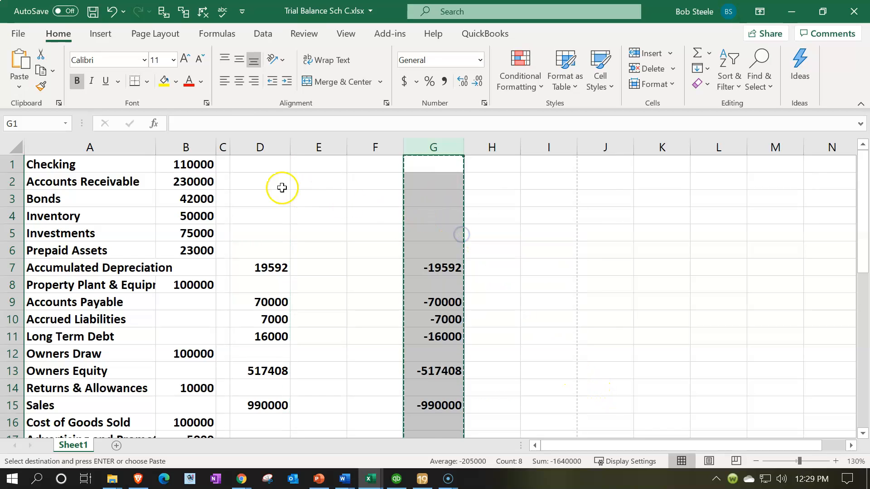
pyautogui.click(265, 166)
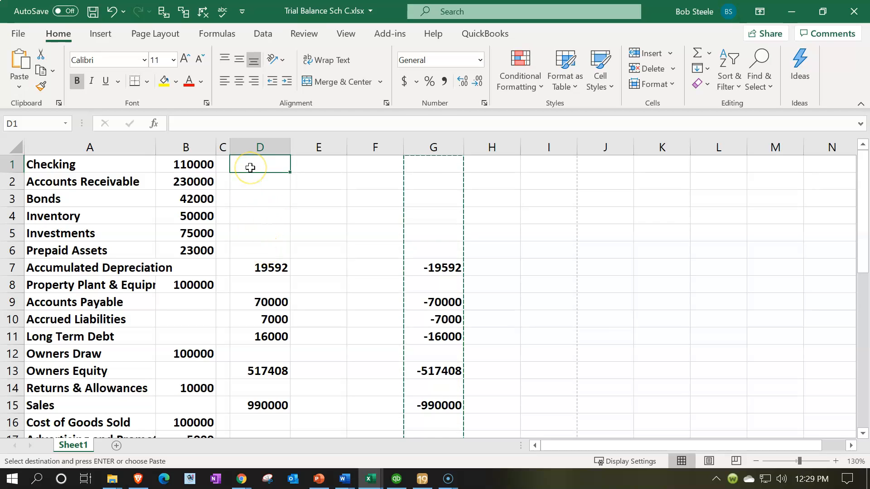
pyautogui.rightClick(249, 167)
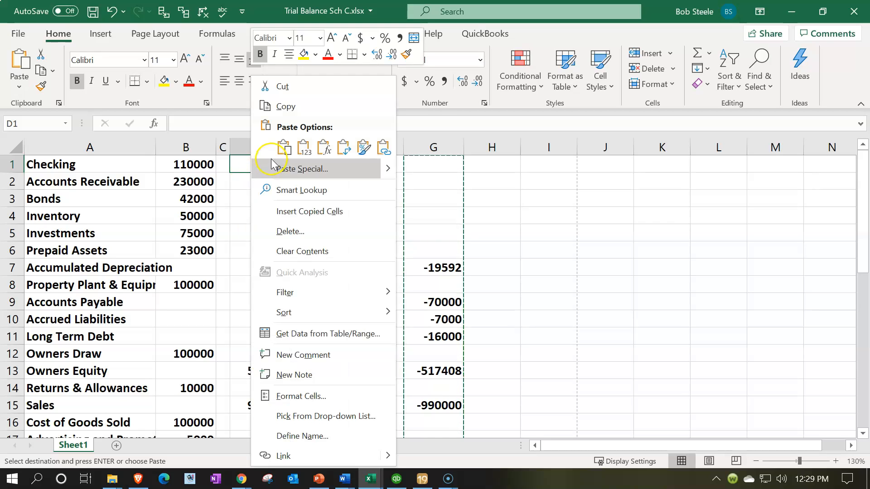
pyautogui.click(284, 147)
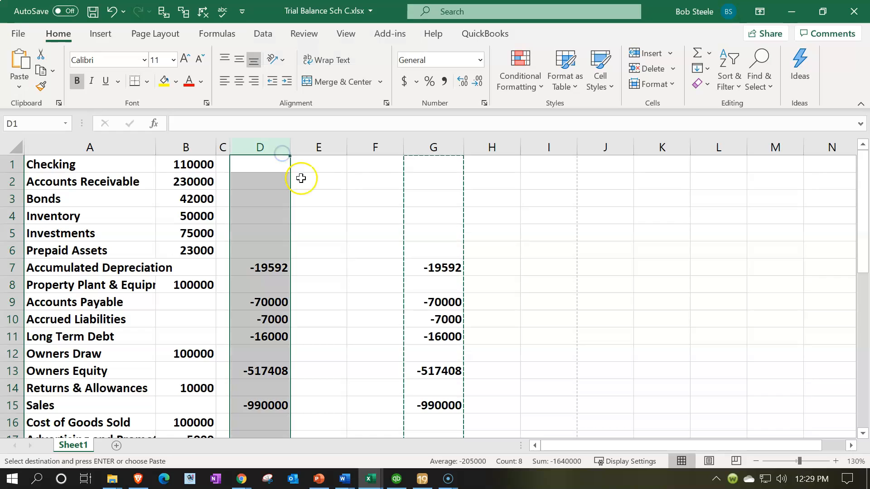
# - Delete the helper column G holding the duplicate negative amounts
pyautogui.click(437, 148)
pyautogui.rightClick(441, 183)
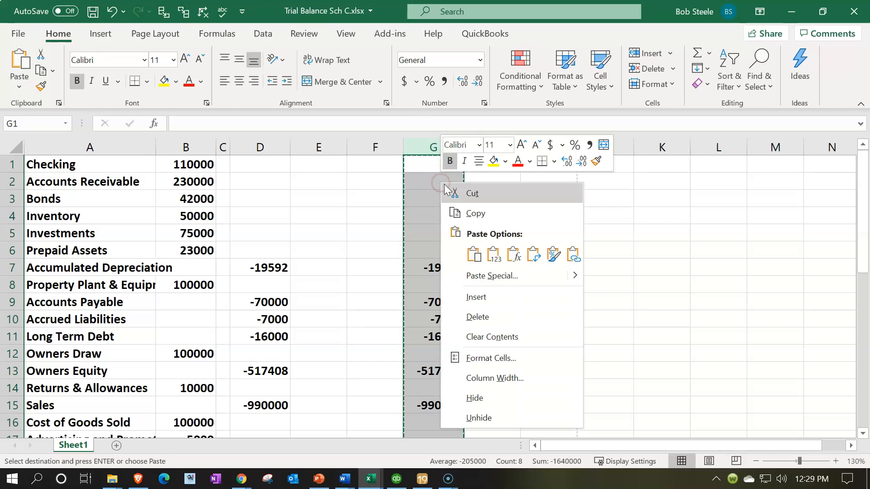
pyautogui.click(482, 308)
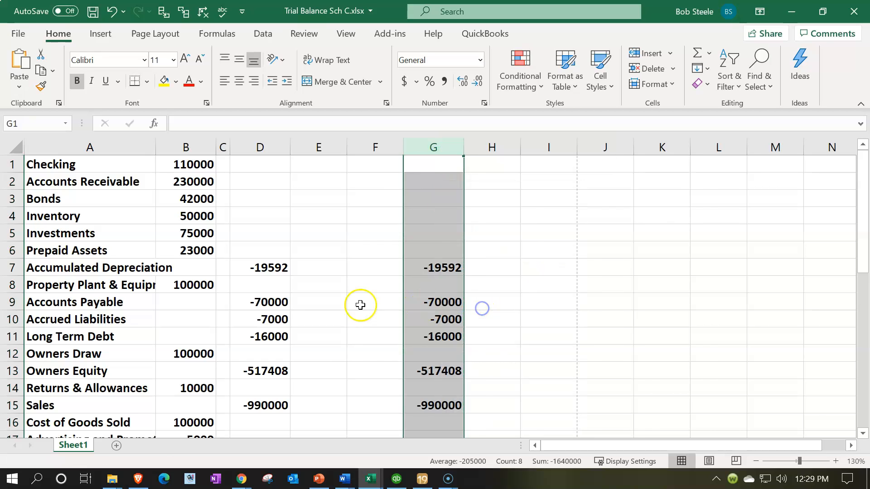
# - Check the sum of the debit and credit amounts across columns B through D
pyautogui.click(360, 304)
pyautogui.moveTo(196, 146); pyautogui.dragTo(240, 150)
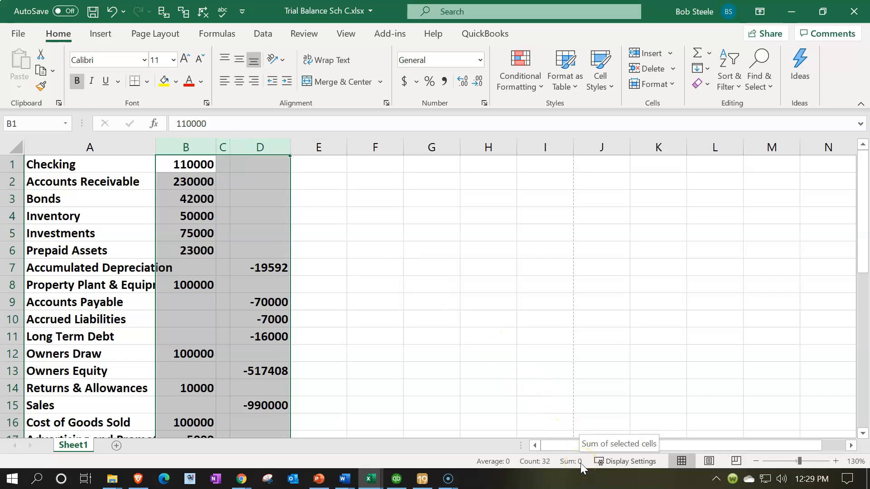
pyautogui.click(510, 389)
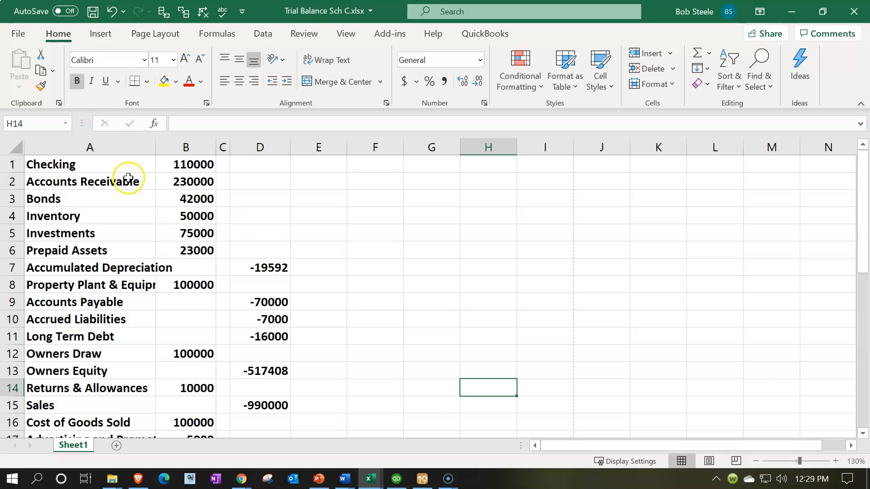
# - Format all cells of the sheet as Currency with two decimals, symbol None, and negative numbers in red parentheses
pyautogui.click(10, 146)
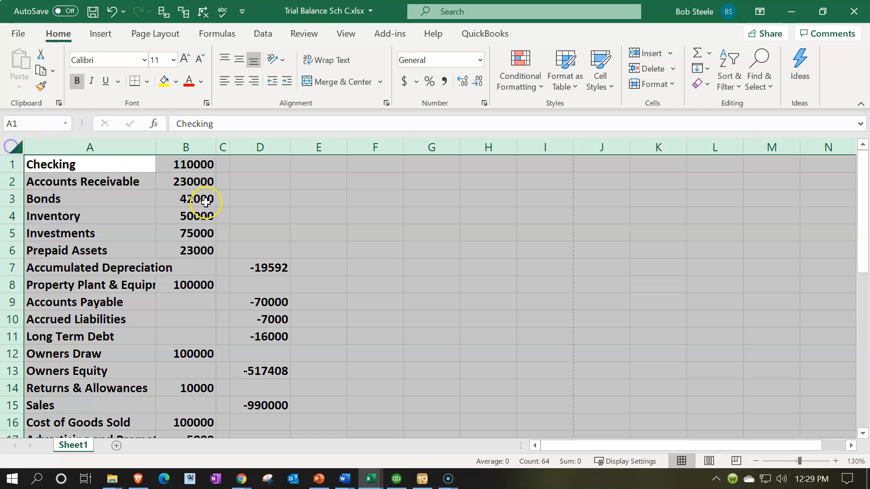
pyautogui.rightClick(382, 228)
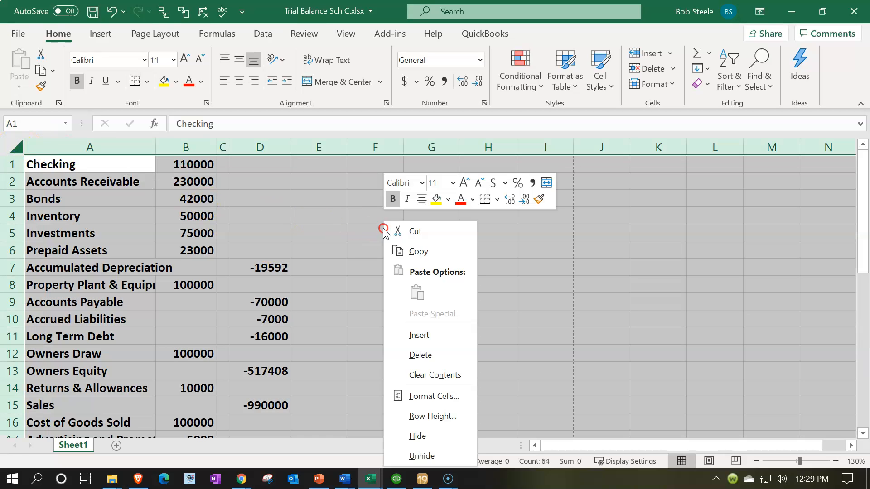
pyautogui.click(429, 396)
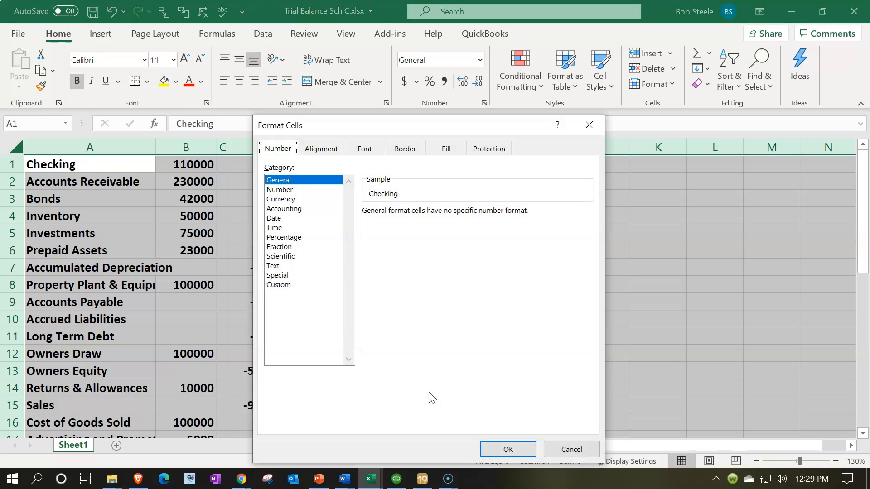
pyautogui.click(294, 199)
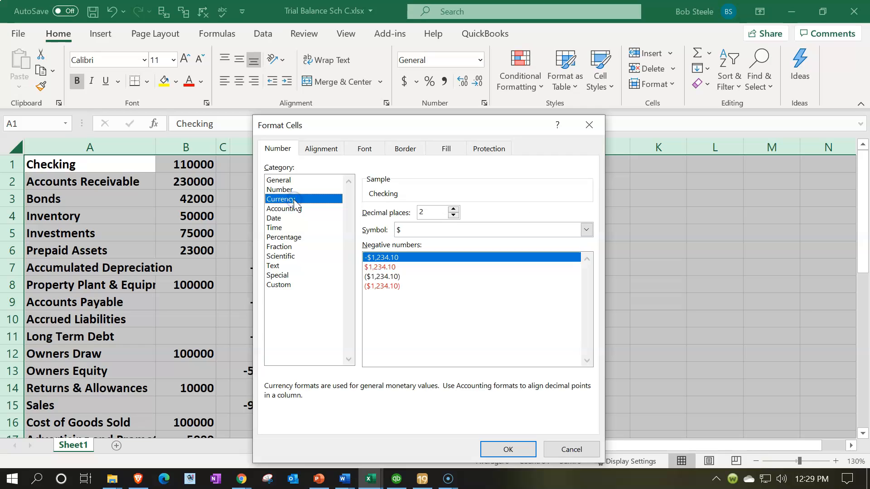
pyautogui.click(450, 230)
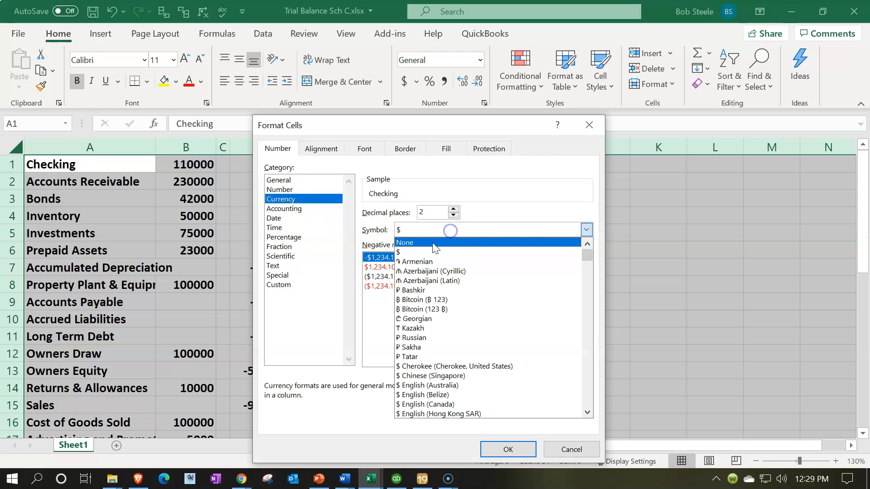
pyautogui.click(431, 241)
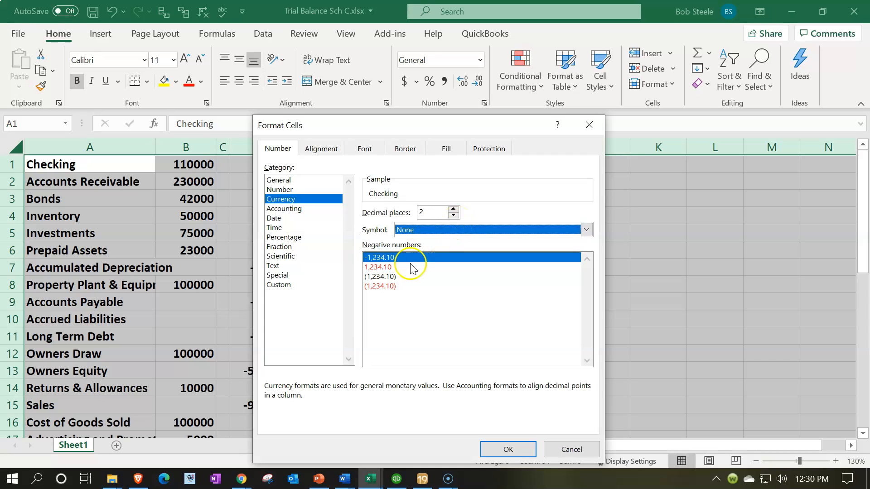
pyautogui.click(390, 287)
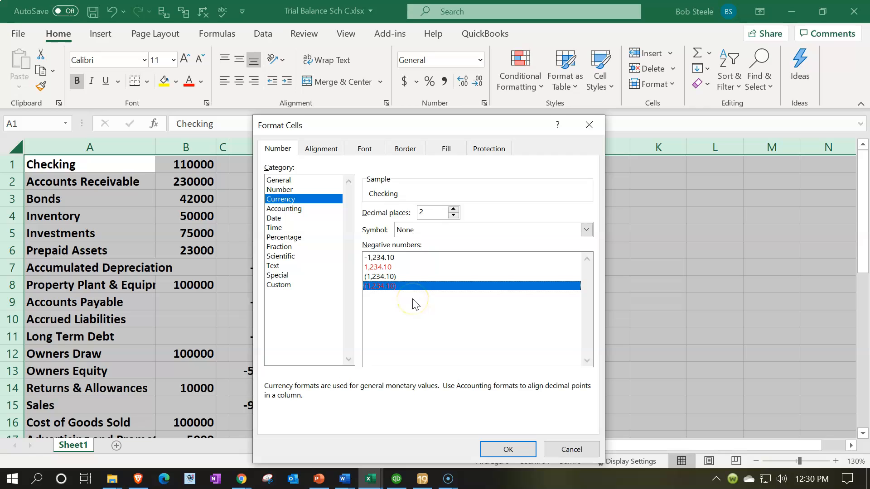
pyautogui.click(498, 450)
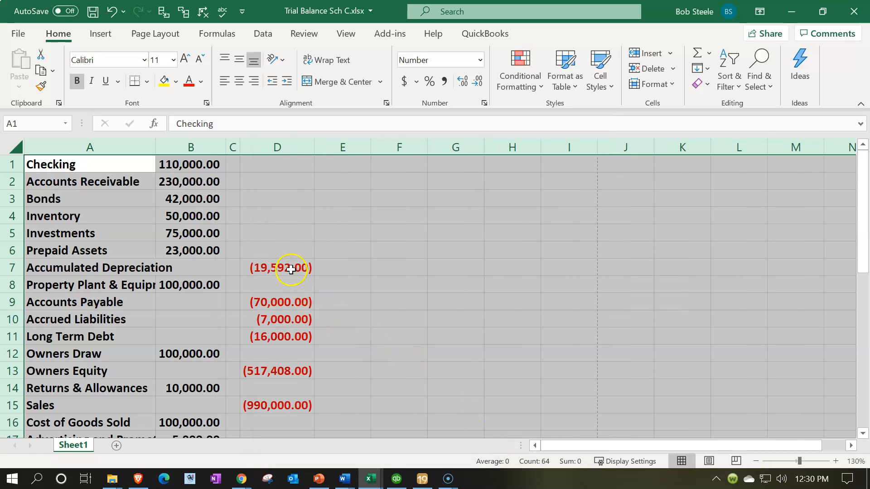
# - Move the Accumulated Depreciation amount from D7 to B7 and the three liability amounts from D9:D11 to B9:B11
pyautogui.click(291, 269)
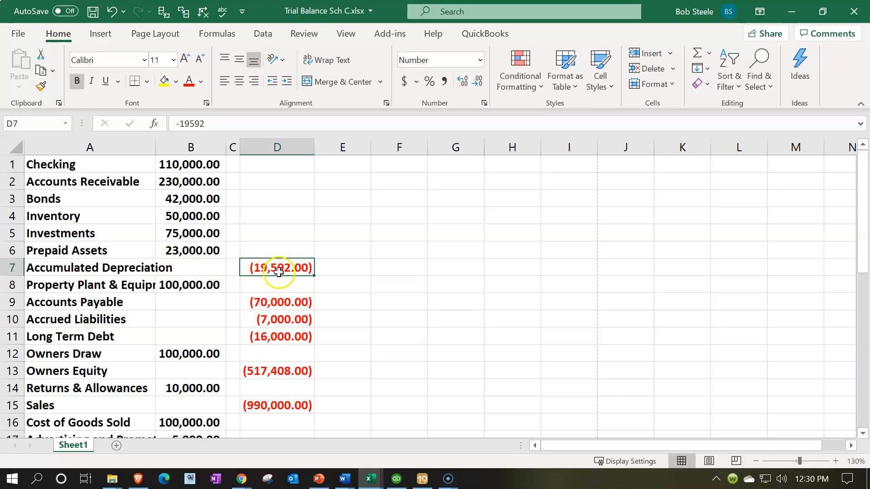
pyautogui.moveTo(278, 276); pyautogui.dragTo(220, 274)
pyautogui.moveTo(286, 303); pyautogui.dragTo(287, 336)
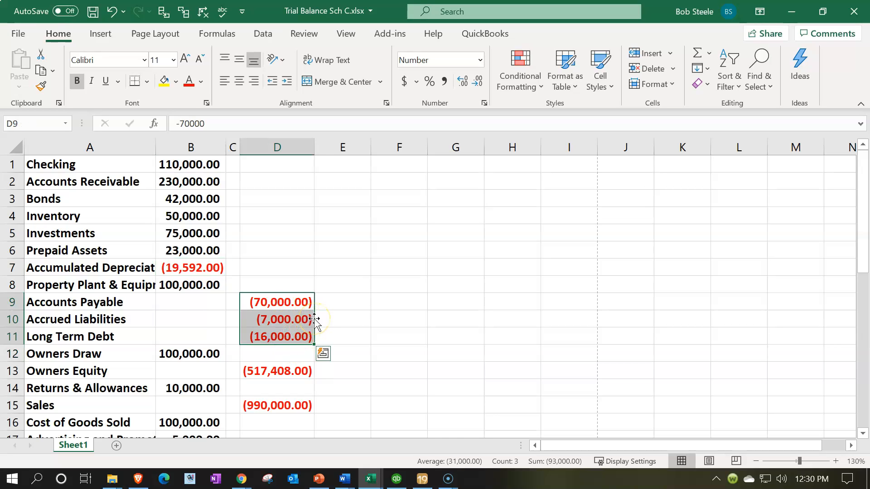
pyautogui.moveTo(315, 320); pyautogui.dragTo(213, 313)
pyautogui.scroll(-1, 377, 295)
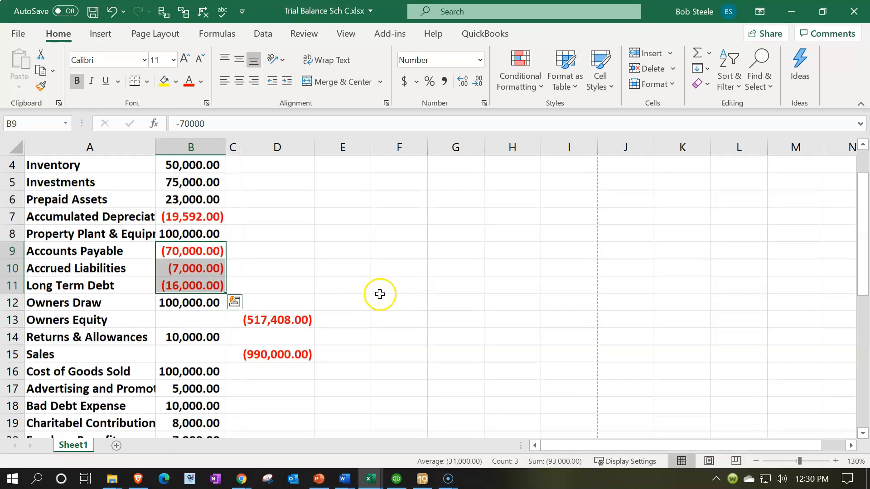
pyautogui.click(274, 319)
pyautogui.rightClick(278, 318)
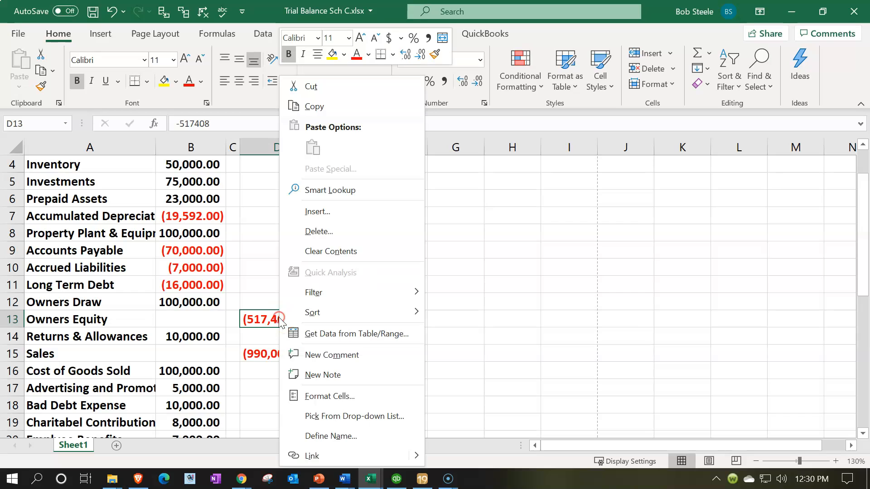
pyautogui.click(310, 91)
pyautogui.click(202, 314)
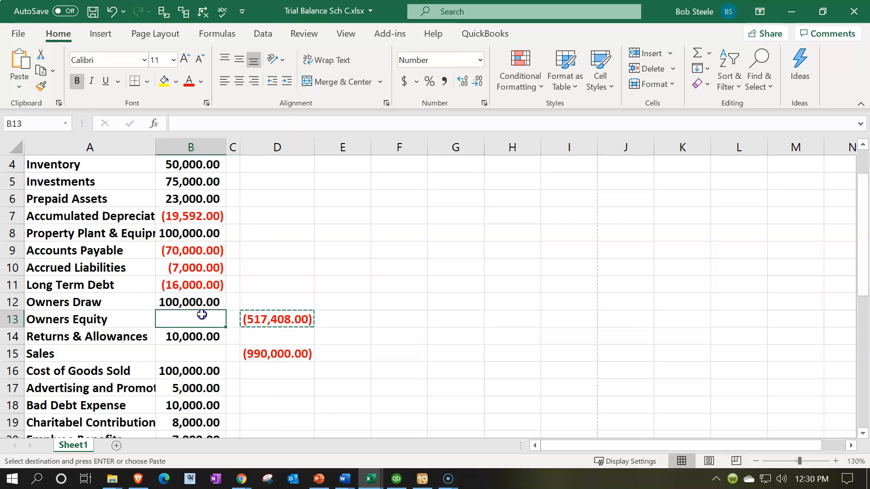
pyautogui.rightClick(201, 314)
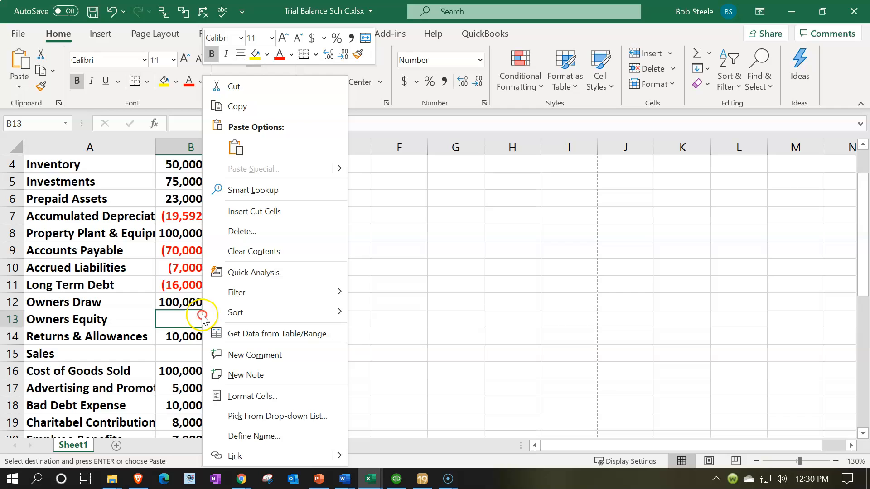
pyautogui.click(233, 91)
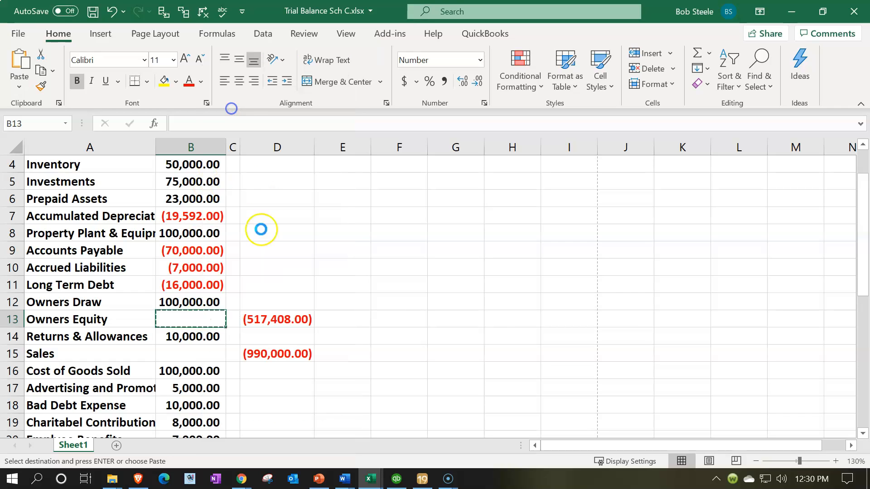
# - Move the Owners Equity amount from D13 to B13
pyautogui.click(252, 323)
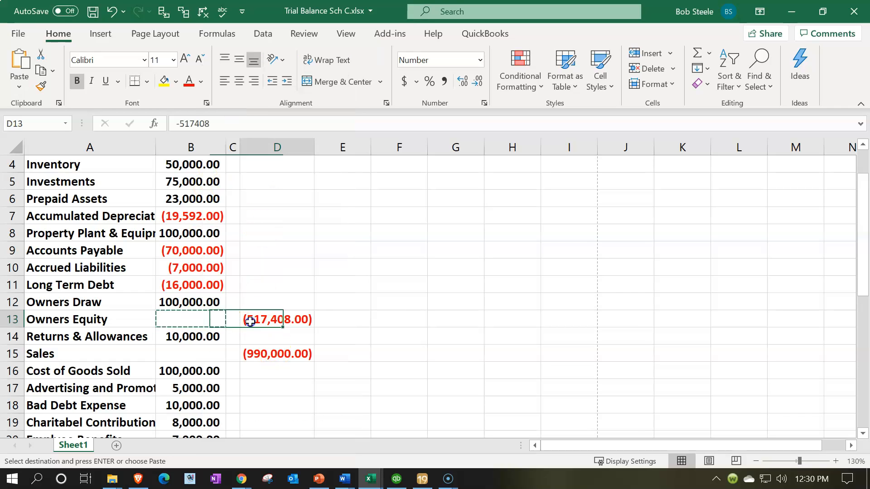
pyautogui.rightClick(287, 323)
pyautogui.click(313, 91)
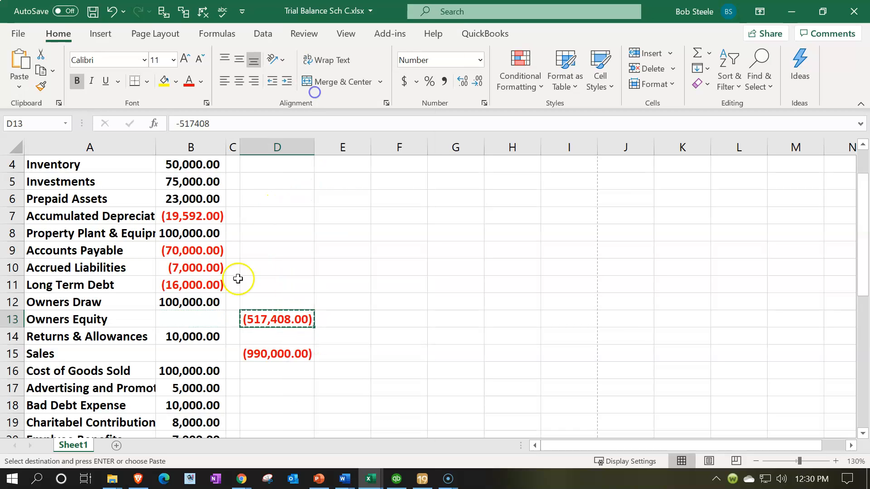
pyautogui.click(212, 322)
pyautogui.rightClick(203, 322)
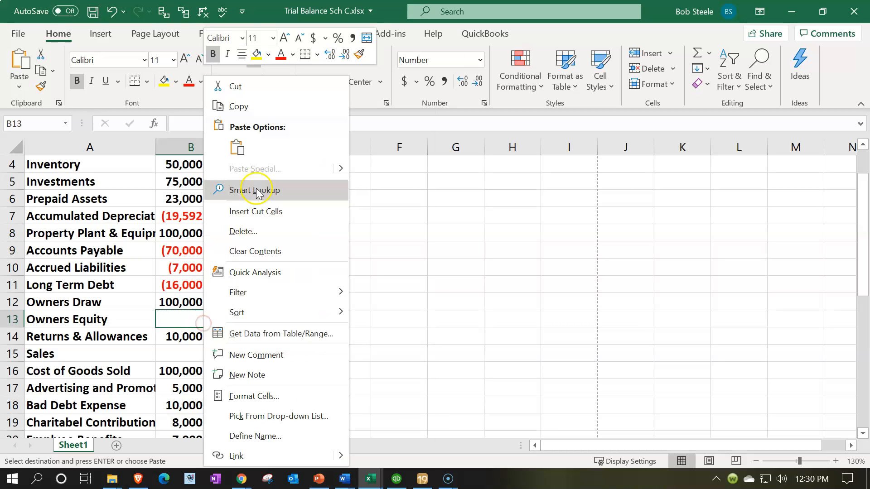
pyautogui.click(237, 148)
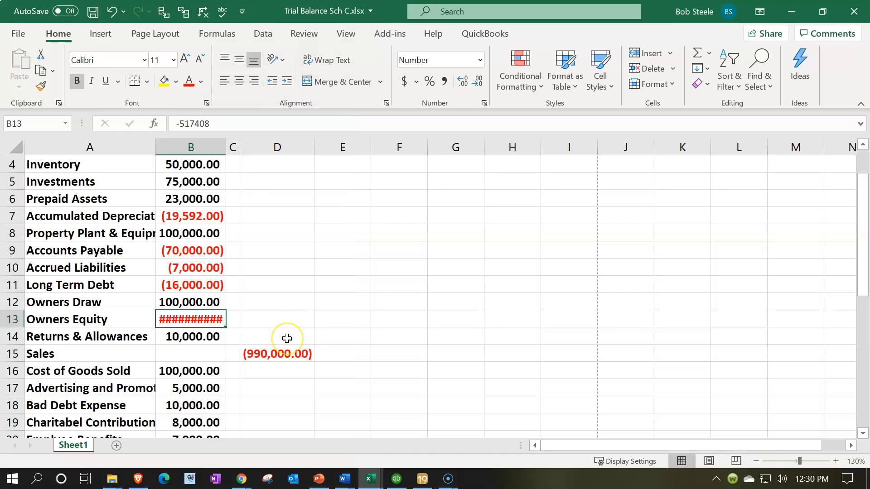
# - Move the Sales amount from D15 to B15 and widen column B enough to show the full amounts
pyautogui.click(293, 361)
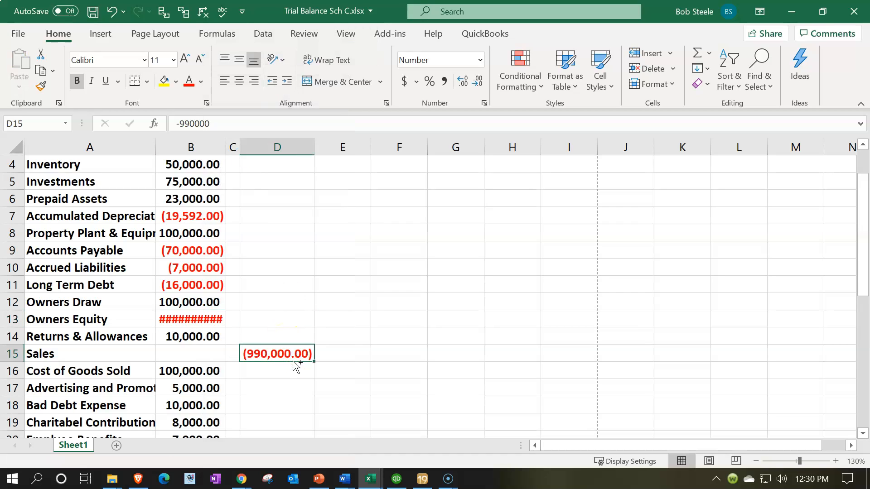
pyautogui.hotkey('ctrl', 'x')
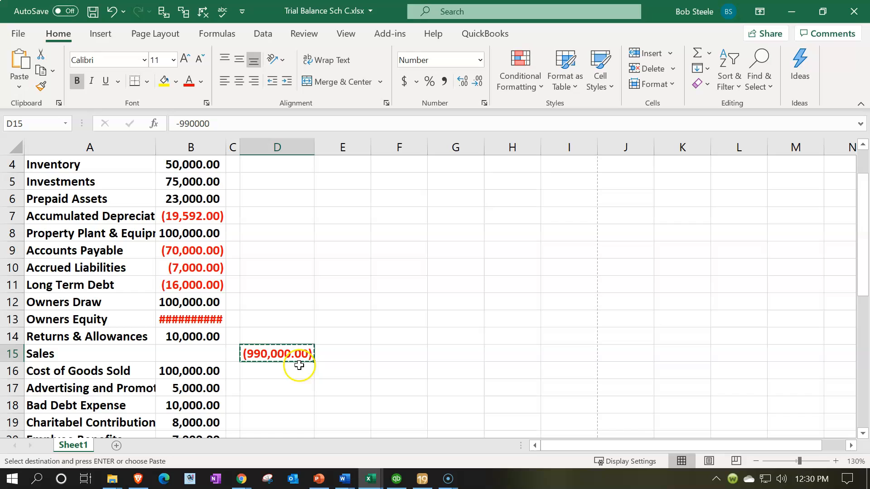
pyautogui.click(180, 357)
pyautogui.hotkey('ctrl', 'v')
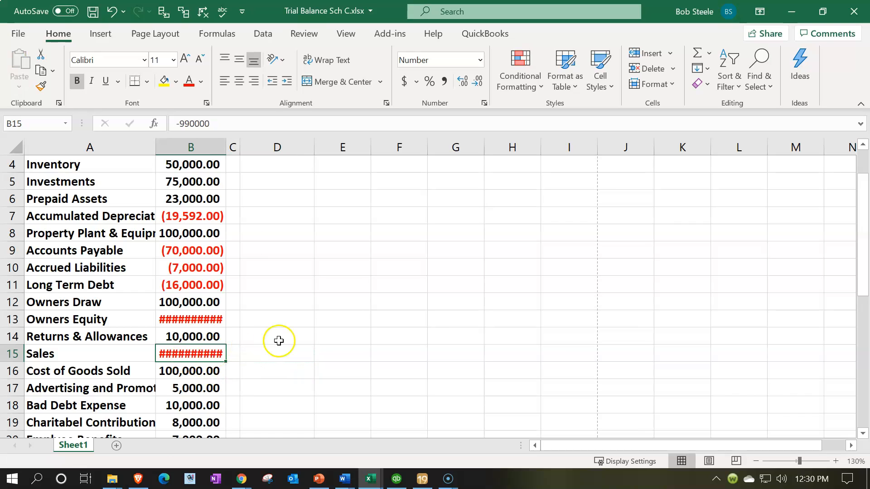
pyautogui.moveTo(227, 151); pyautogui.dragTo(234, 150)
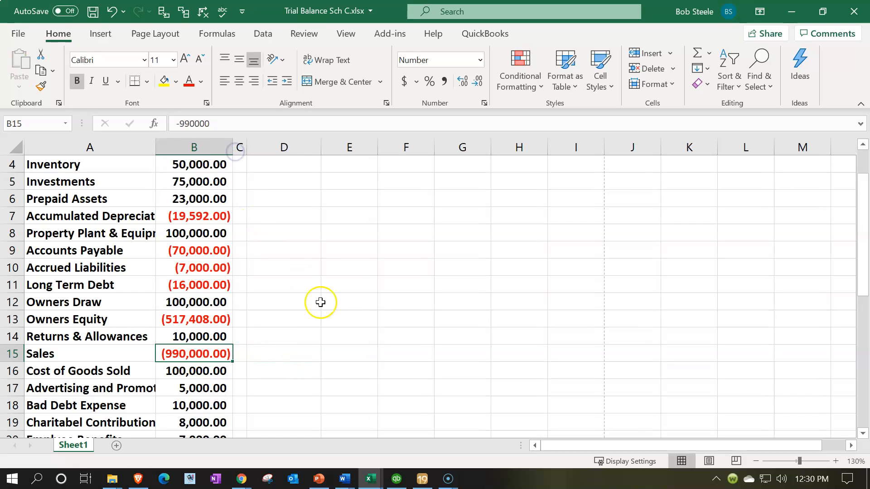
# - Move the Dividend Income and Interest Income amounts from D31:D32 to B31:B32
pyautogui.scroll(-4, 322, 303)
pyautogui.scroll(-4, 323, 305)
pyautogui.moveTo(286, 216); pyautogui.dragTo(285, 233)
pyautogui.hotkey('ctrl', 'x')
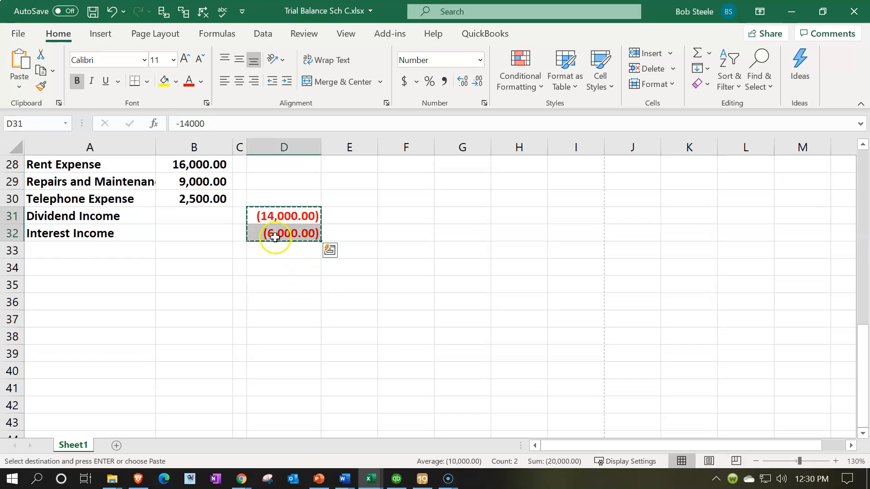
pyautogui.moveTo(207, 218); pyautogui.dragTo(207, 219)
pyautogui.hotkey('ctrl', 'v')
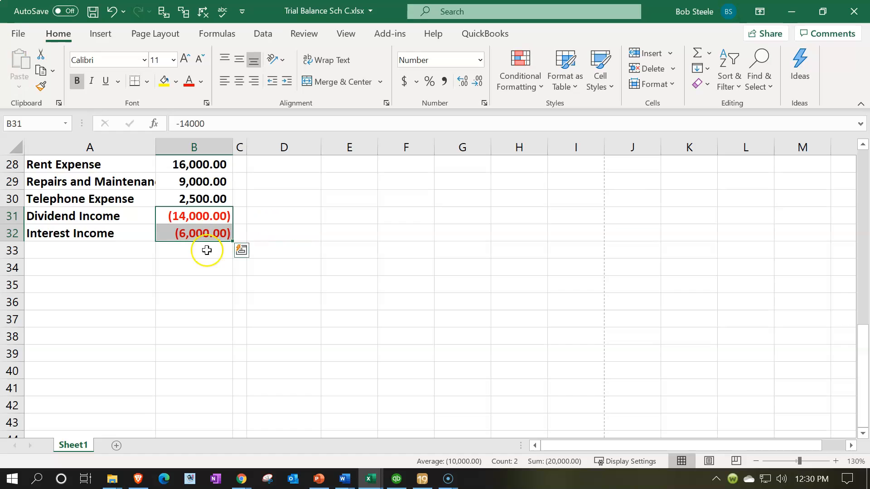
# - Total the combined debit and credit column in B33 with a SUM of B1:B32
pyautogui.click(194, 285)
pyautogui.click(195, 257)
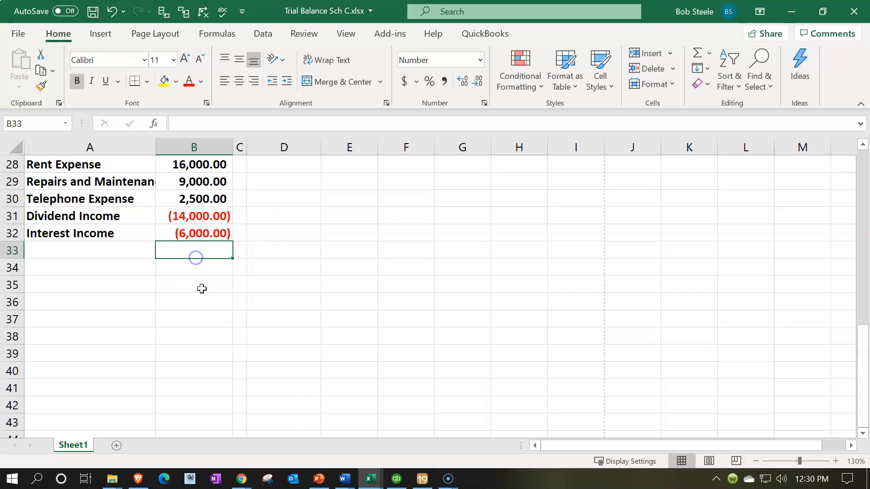
pyautogui.write('=sum(')
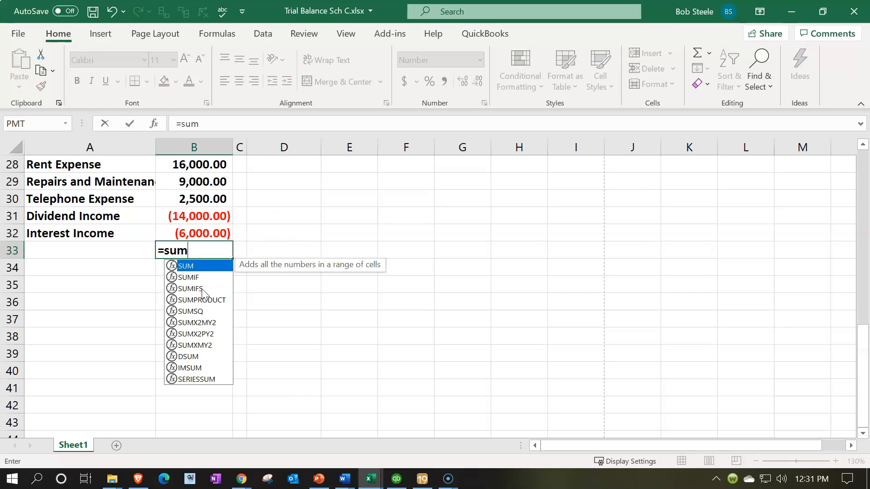
pyautogui.press('Up')
pyautogui.hotkey('shift', 'Up')
pyautogui.hotkey('shift', 'Up')
pyautogui.hotkey('shift', 'Up')
pyautogui.hotkey('shift', 'Up')
pyautogui.hotkey('shift', 'Up')
pyautogui.hotkey('shift', 'Up')
pyautogui.hotkey('shift', 'Up')
pyautogui.hotkey('shift', 'Up')
pyautogui.hotkey('shift', 'Up')
pyautogui.hotkey('shift', 'Up')
pyautogui.hotkey('shift', 'Up')
pyautogui.hotkey('shift', 'Up')
pyautogui.hotkey('shift', 'Up')
pyautogui.hotkey('shift', 'Up')
pyautogui.hotkey('shift', 'Up')
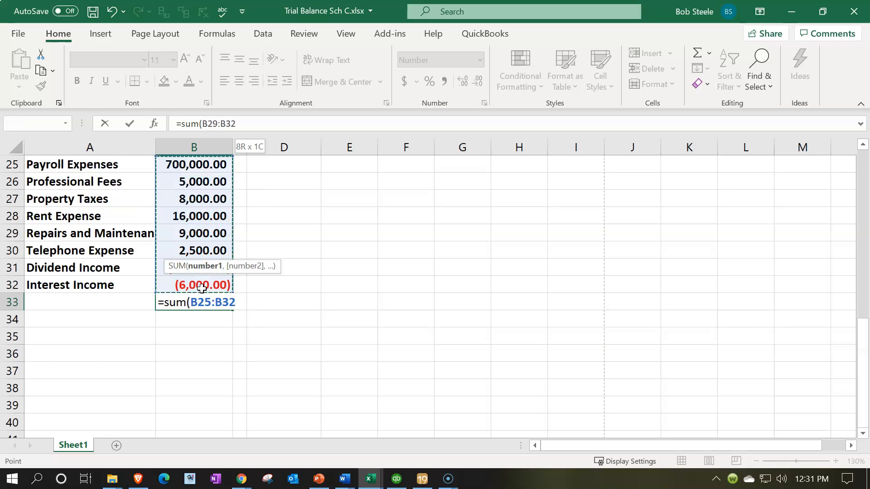
pyautogui.hotkey('ctrl', 'shift', 'Up')
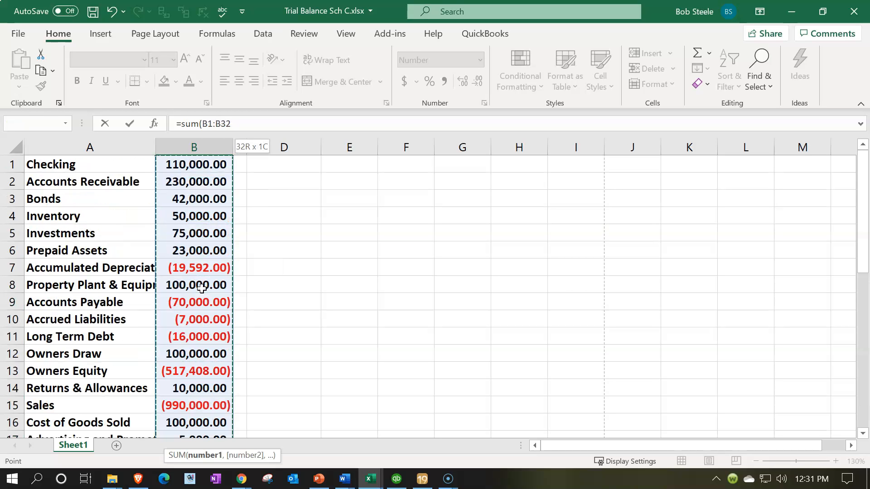
pyautogui.press('Return')
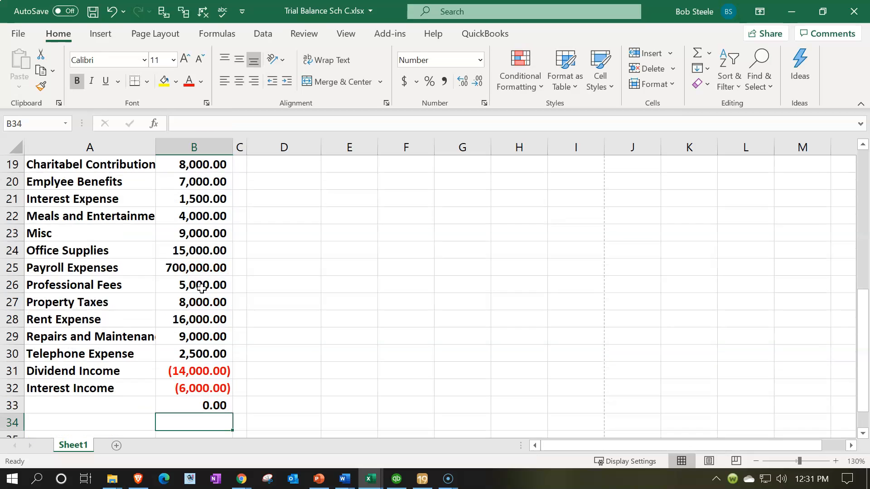
# - Label the total row in A33 as "Total Debits & Credits"
pyautogui.press('Left')
pyautogui.press('Up')
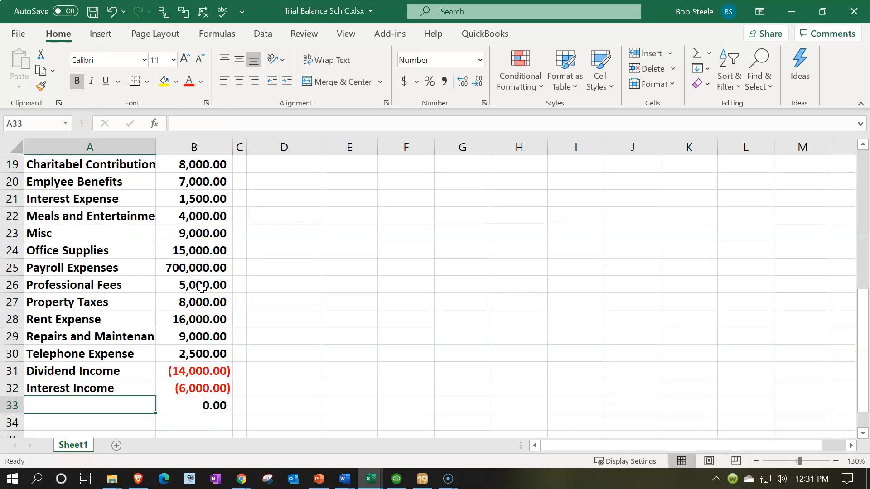
pyautogui.write('Debits & Cre')
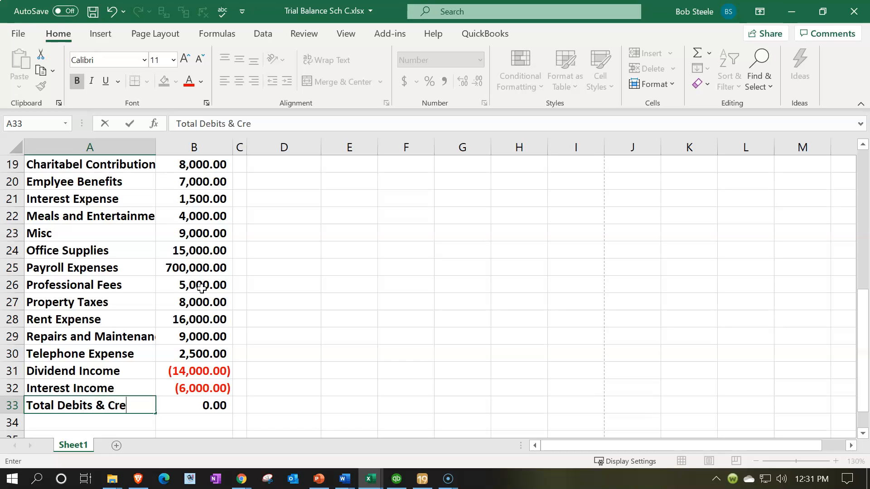
pyautogui.press('Return')
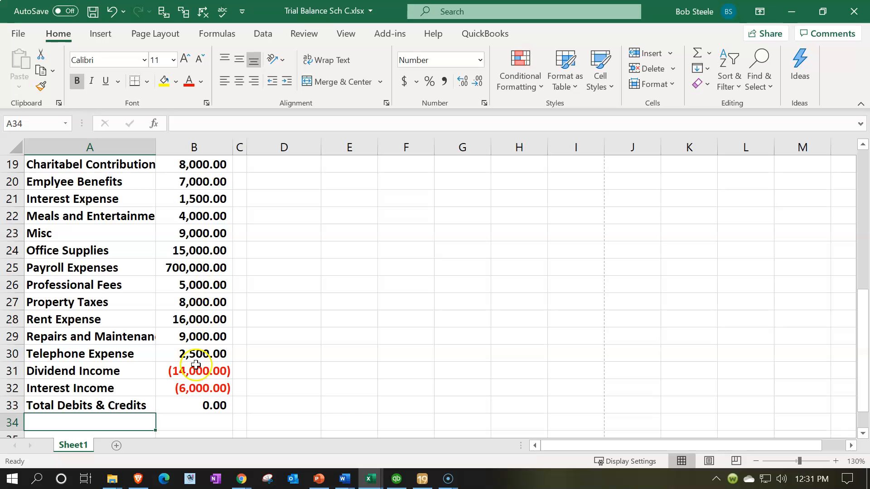
# - Delete the narrow empty column C beside the combined amounts
pyautogui.click(198, 383)
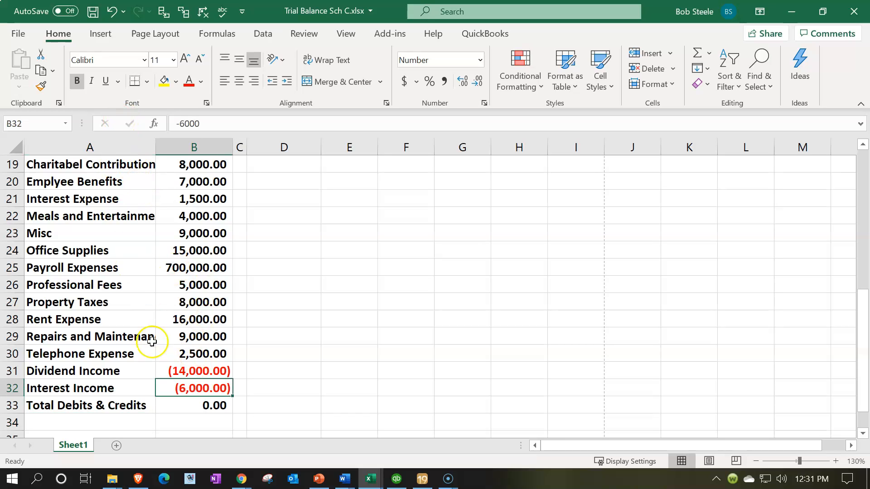
pyautogui.scroll(6, 117, 306)
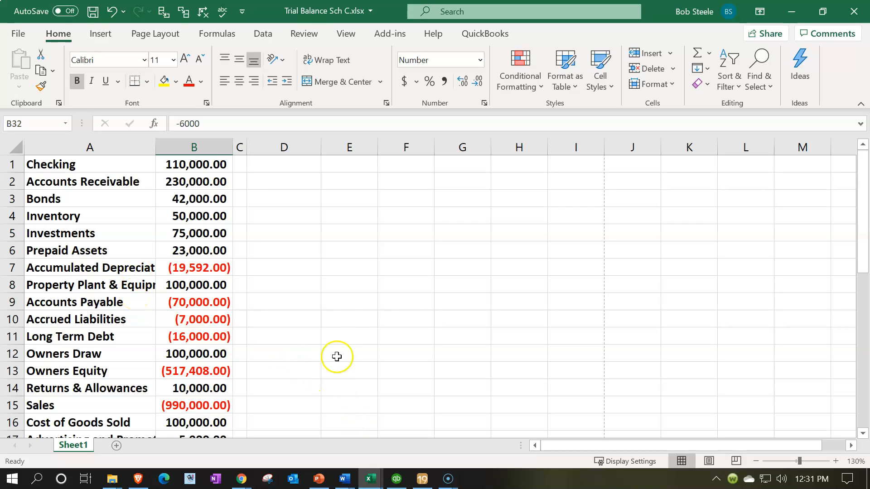
pyautogui.click(239, 145)
pyautogui.rightClick(237, 173)
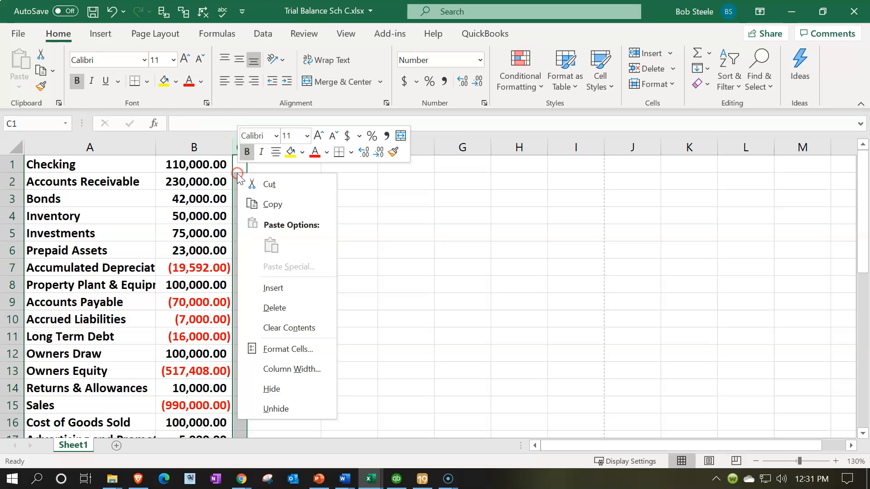
pyautogui.click(273, 307)
pyautogui.click(271, 301)
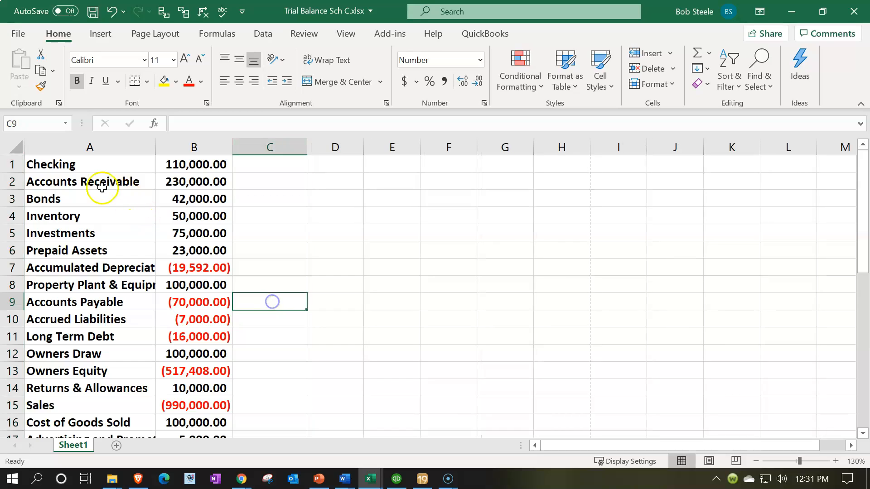
# - Insert two blank rows above the Checking row for column headings
pyautogui.click(13, 165)
pyautogui.moveTo(15, 168); pyautogui.dragTo(15, 181)
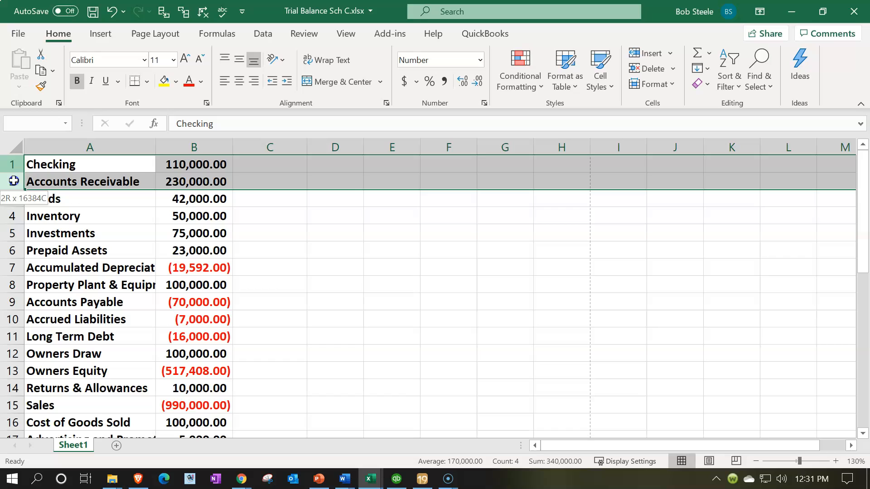
pyautogui.rightClick(61, 182)
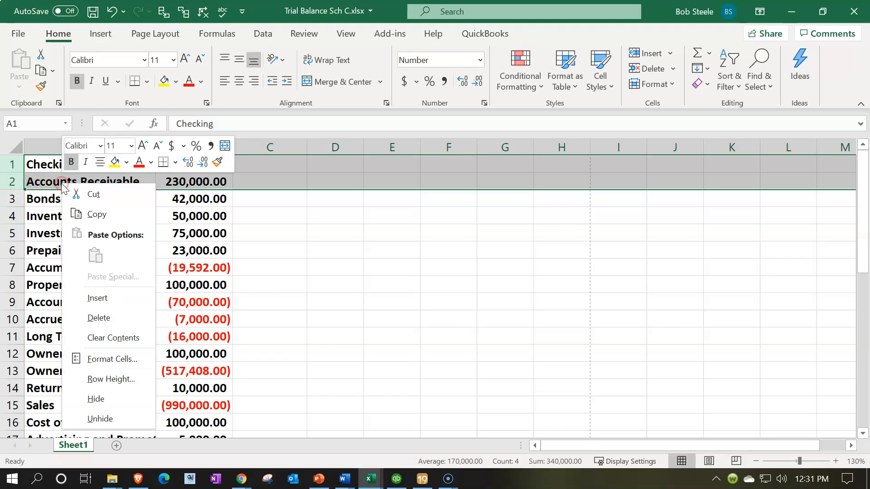
pyautogui.click(97, 297)
pyautogui.click(232, 290)
# - Enter the heading "Adj" in B1 and "Trial Balance" in B2, and center both cells
pyautogui.click(175, 167)
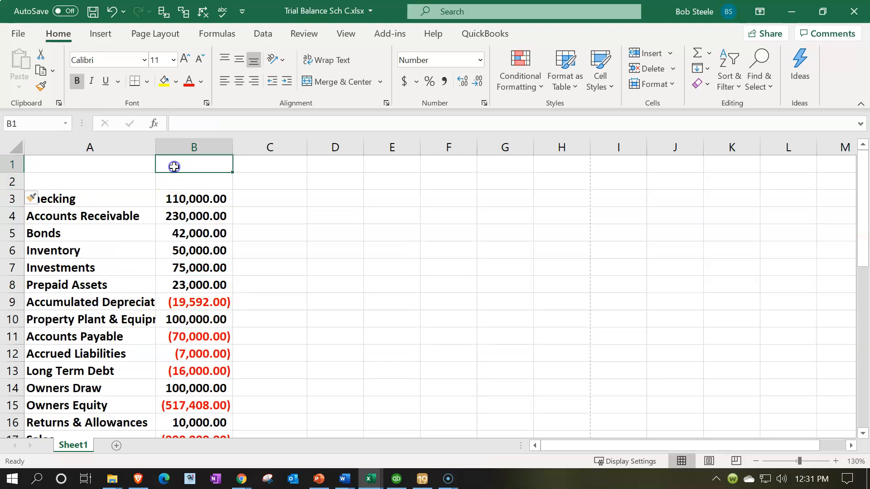
pyautogui.write('Adj')
pyautogui.press('Return')
pyautogui.write('Trial Balance')
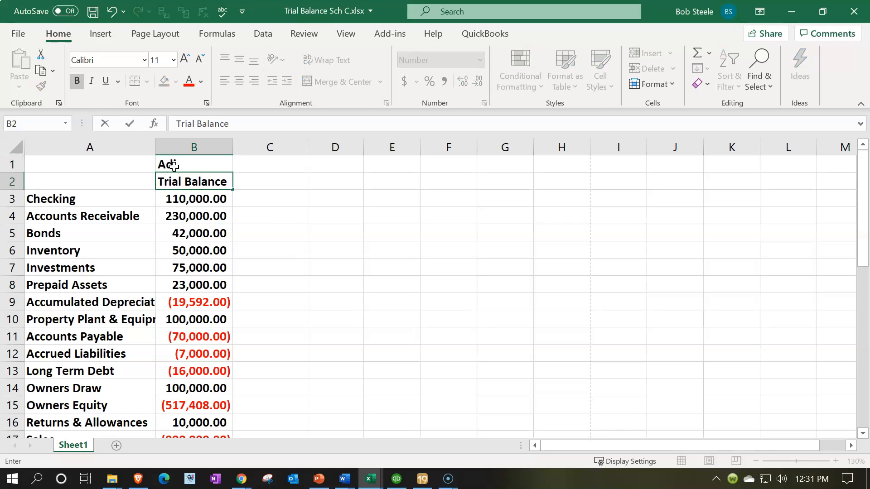
pyautogui.press('Return')
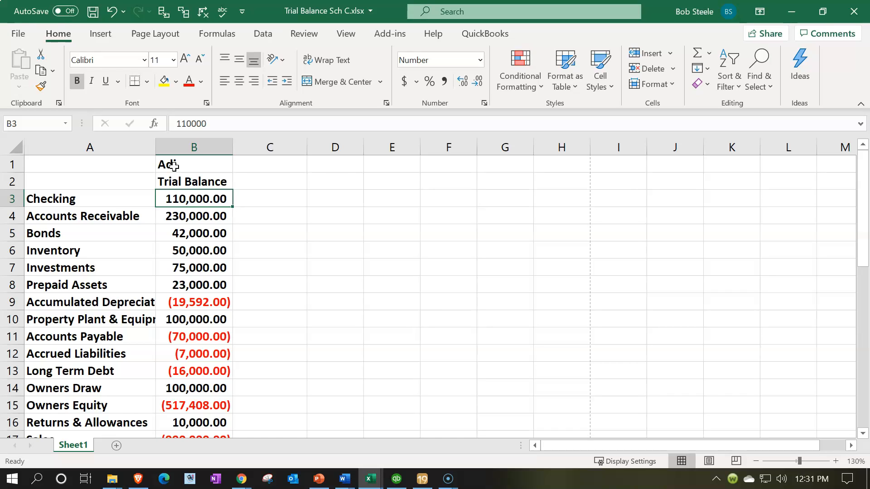
pyautogui.moveTo(192, 166); pyautogui.dragTo(190, 180)
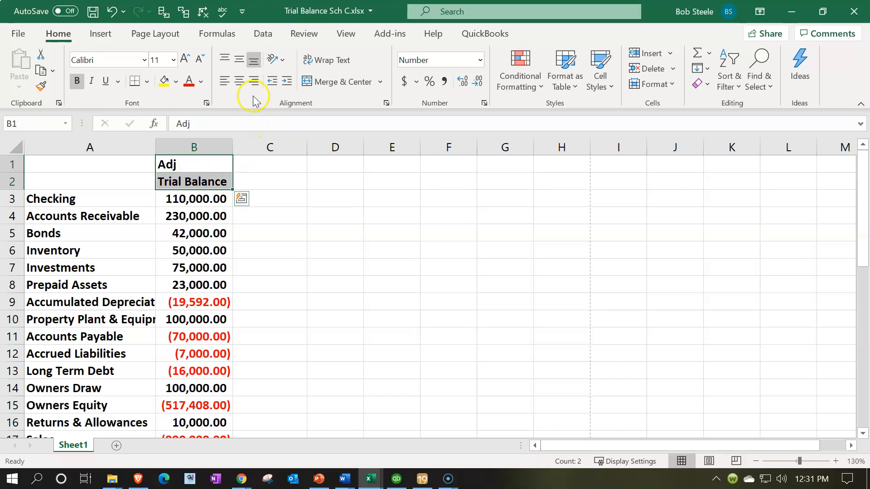
pyautogui.click(239, 81)
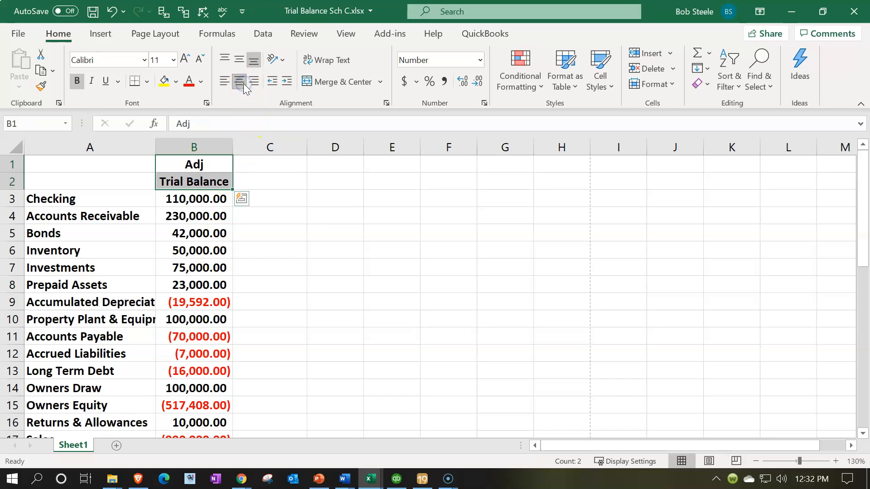
# - Enter the heading "Tax" in C1 and "Adjustments" in C2, and center both cells
pyautogui.click(275, 180)
pyautogui.click(267, 160)
pyautogui.write('Tax')
pyautogui.press('Return')
pyautogui.write('As')
pyautogui.press('BackSpace')
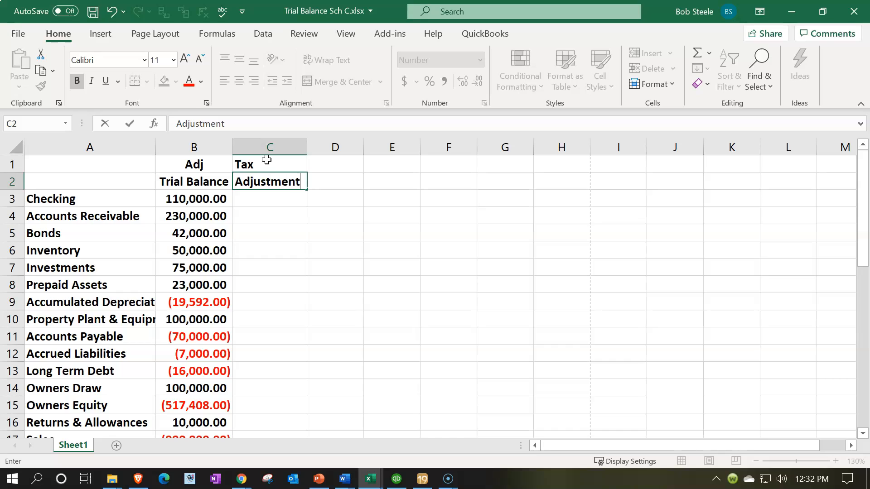
pyautogui.press('Return')
pyautogui.moveTo(267, 159); pyautogui.dragTo(266, 187)
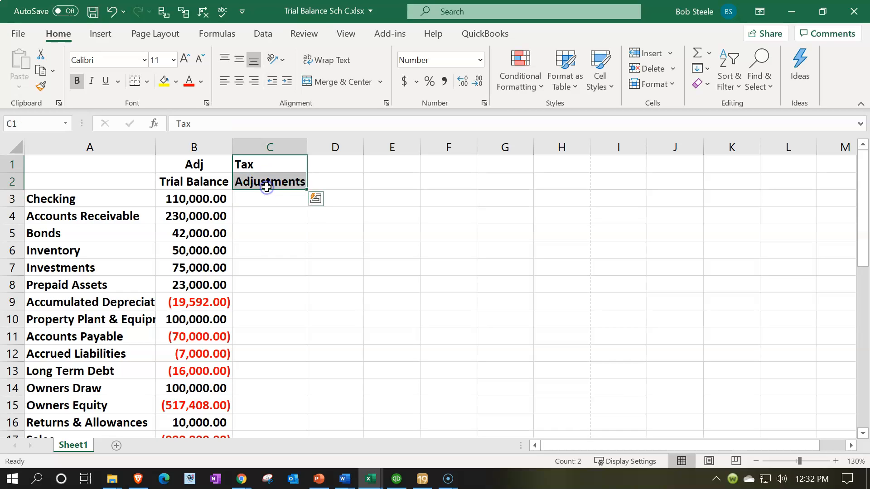
# - Enter the heading "Tax" in D1 and "Trail Balance" in D2
pyautogui.click(325, 167)
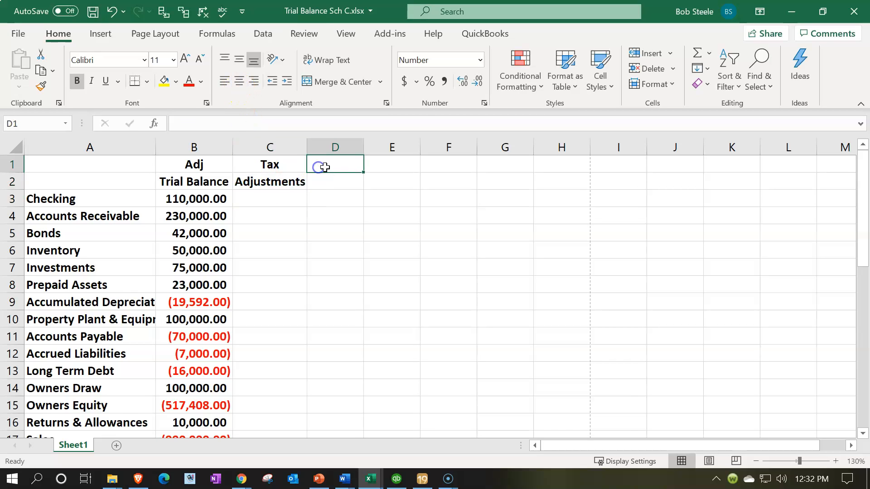
pyautogui.write('Tax')
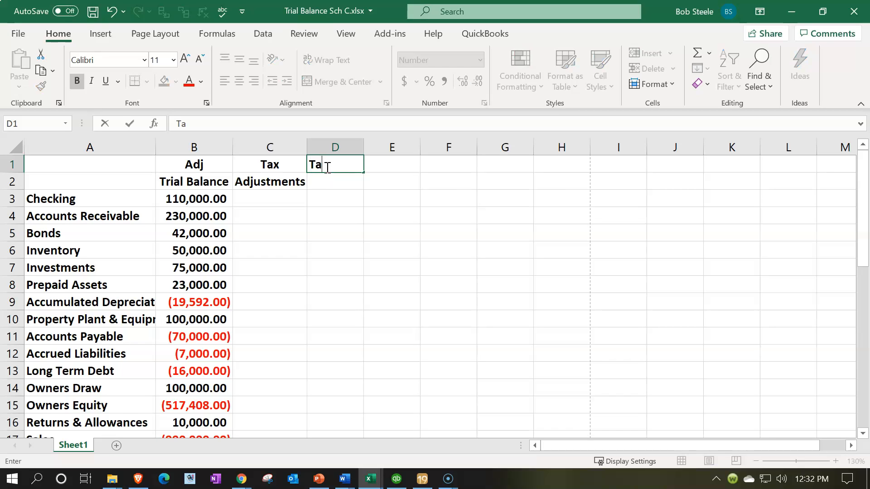
pyautogui.press('Return')
pyautogui.write('Trail ')
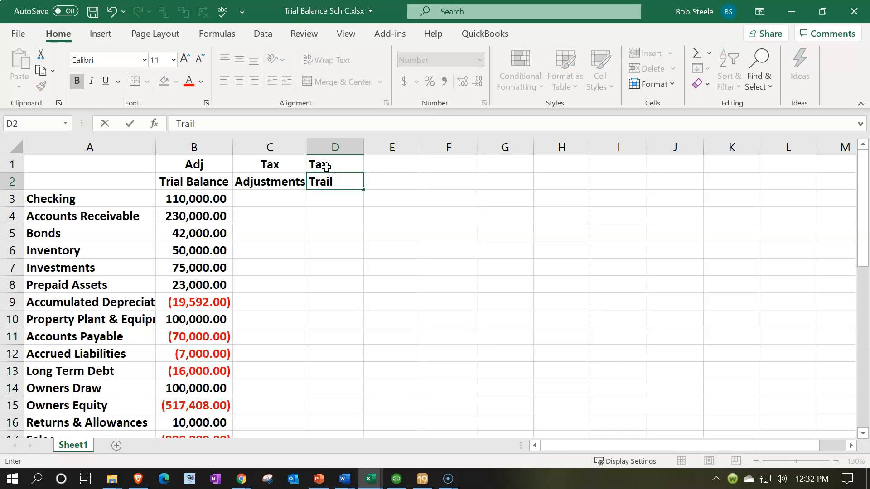
pyautogui.write('Balance')
pyautogui.press('Return')
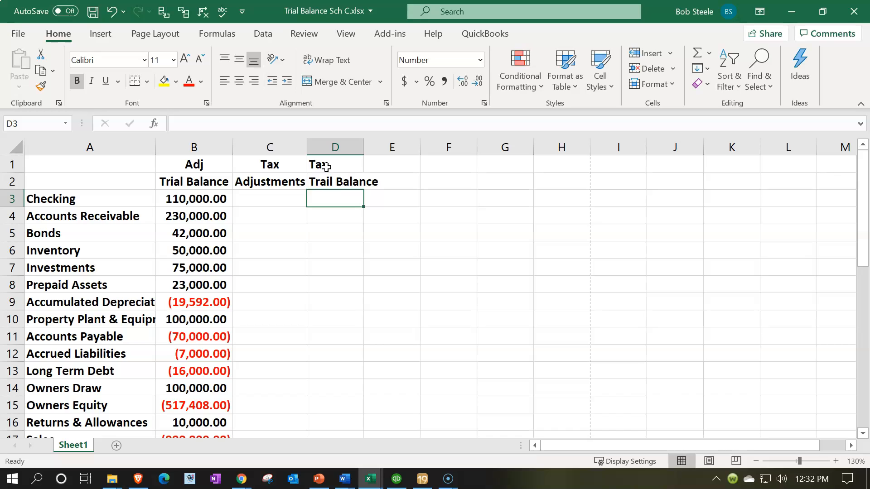
# - Widen columns B through D to one equal width that fits their headings, and center the headings in D1:D2
pyautogui.click(220, 150)
pyautogui.moveTo(220, 150); pyautogui.dragTo(315, 140)
pyautogui.click(311, 236)
pyautogui.moveTo(340, 166); pyautogui.dragTo(349, 181)
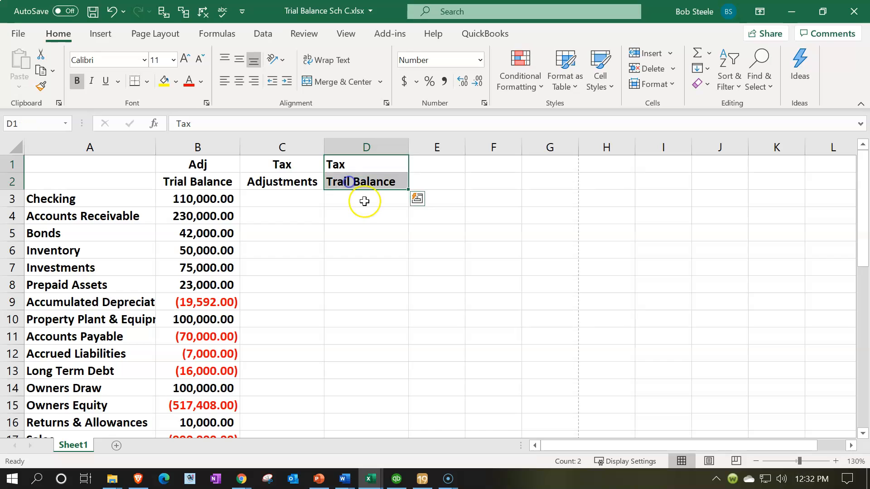
pyautogui.click(235, 87)
pyautogui.click(287, 253)
# - Format the headings in B1:D2 with a black fill and white font
pyautogui.moveTo(219, 167); pyautogui.dragTo(344, 177)
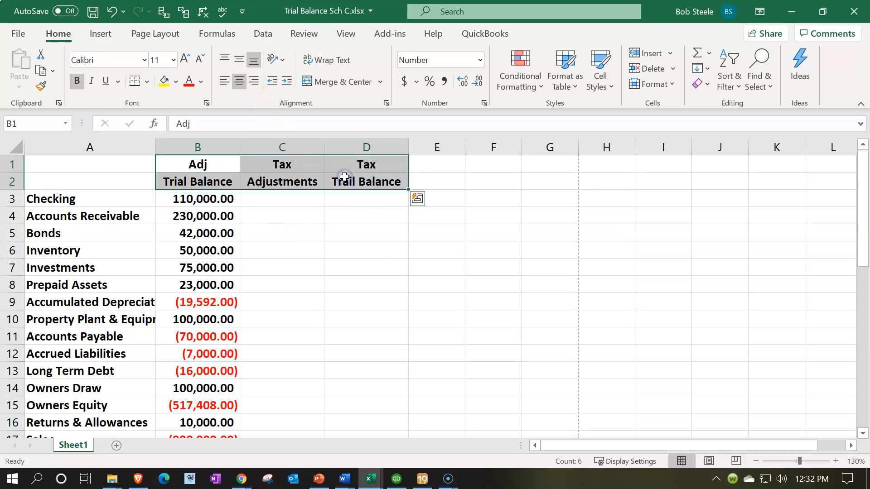
pyautogui.click(177, 80)
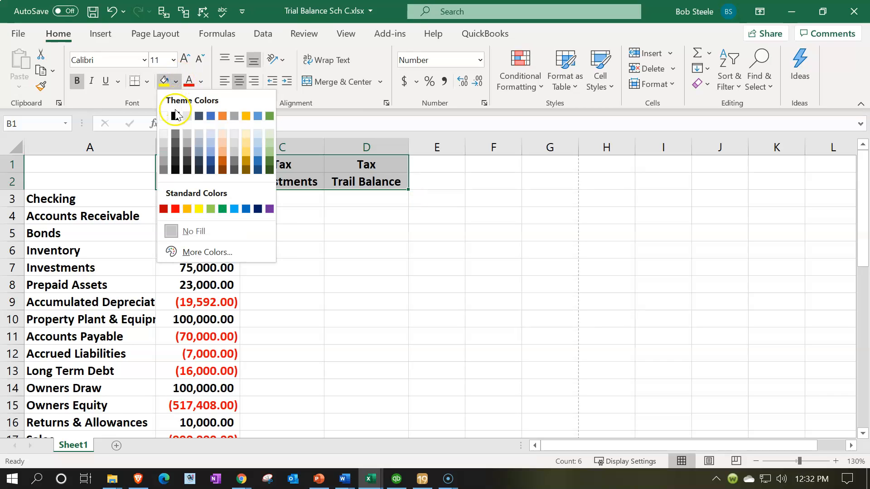
pyautogui.click(175, 115)
pyautogui.click(201, 84)
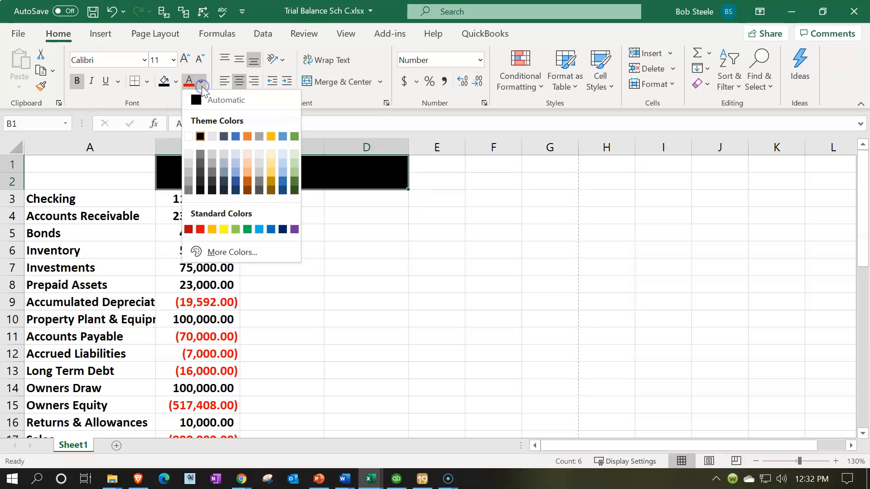
pyautogui.click(188, 136)
pyautogui.click(302, 301)
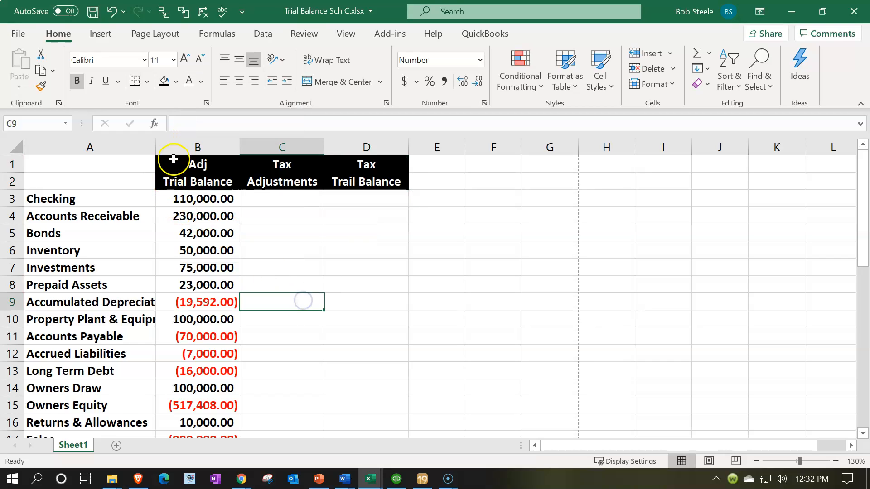
# - Extend the black fill and white font of the heading band to the blank cells A1:A2
pyautogui.moveTo(122, 161); pyautogui.dragTo(122, 179)
pyautogui.click(164, 81)
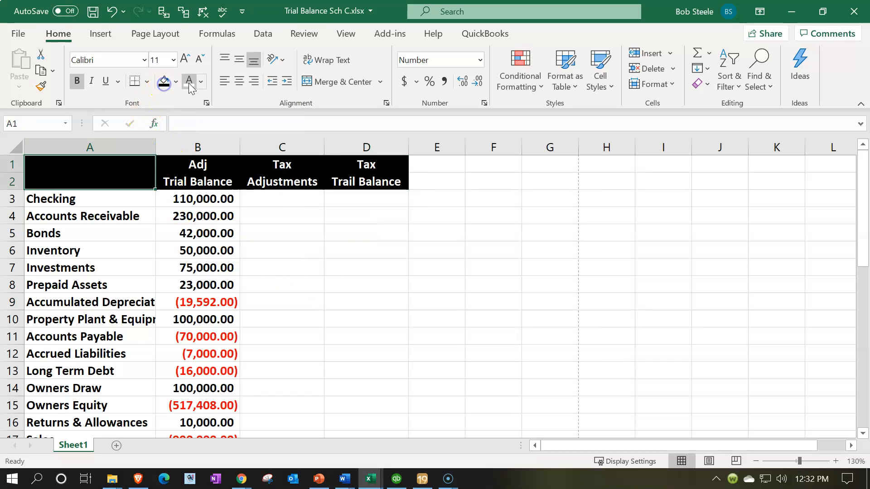
pyautogui.click(190, 82)
pyautogui.click(397, 332)
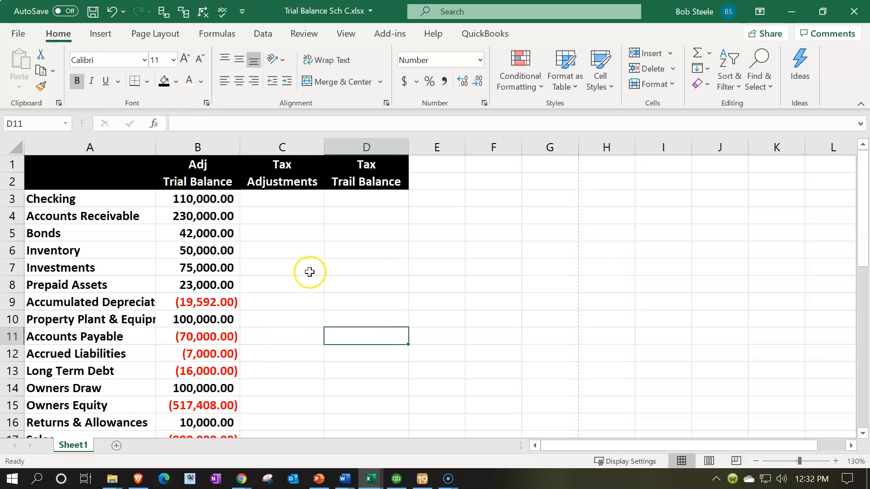
# - Enter the formula =SUM(B3:C3) in D3 to calculate the tax trial balance for Checking
pyautogui.click(363, 198)
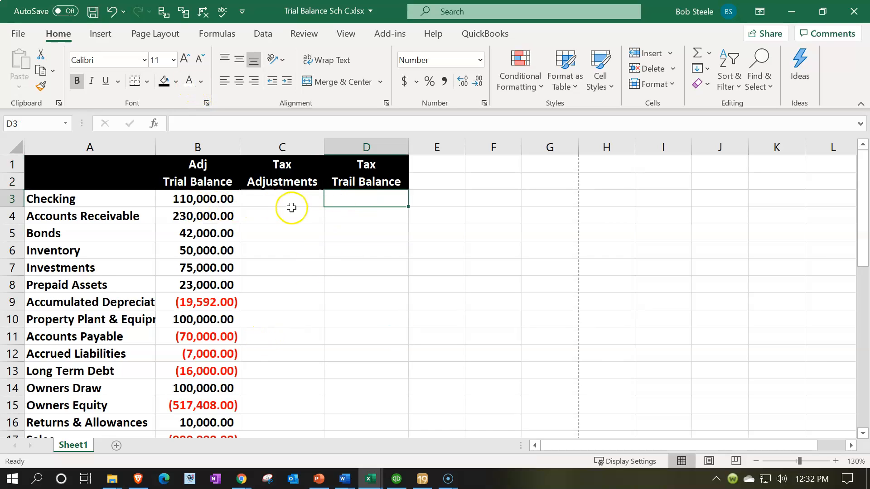
pyautogui.moveTo(281, 199); pyautogui.dragTo(281, 404)
pyautogui.click(368, 198)
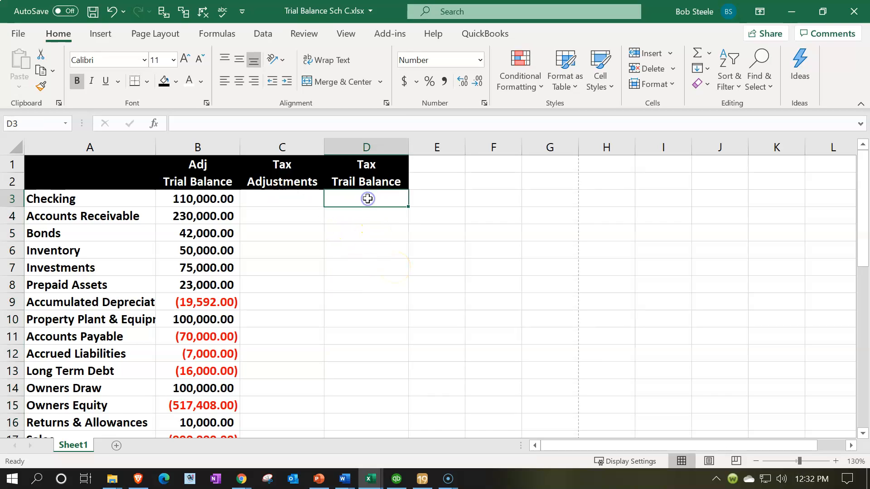
pyautogui.write('=sum(')
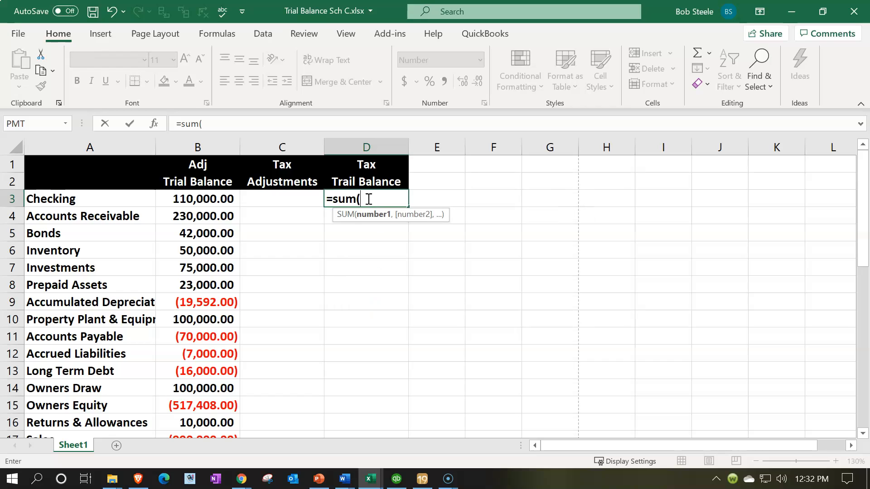
pyautogui.press('Left')
pyautogui.hotkey('shift', 'Left')
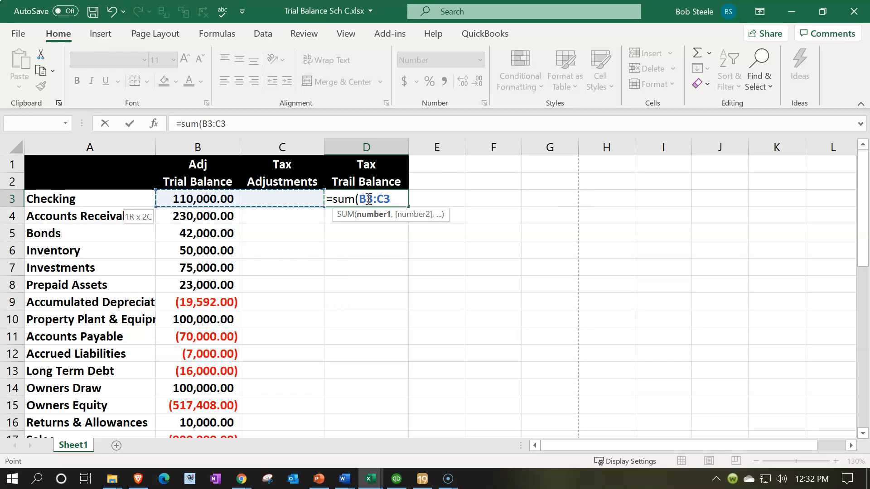
pyautogui.write(')')
pyautogui.press('Return')
# - Test the D3 formula by entering -100 and 200 in turn as the adjustment in C3, and clear C3
pyautogui.press('Up')
pyautogui.press('Left')
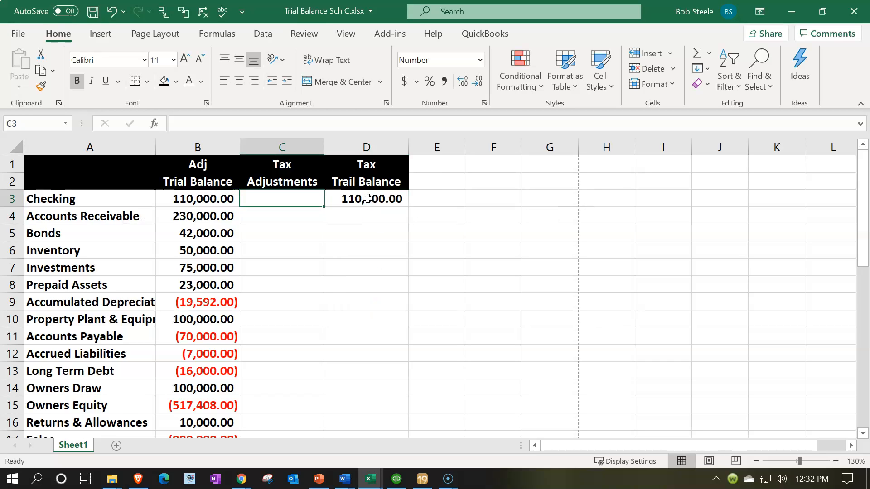
pyautogui.write('-100')
pyautogui.press('Return')
pyautogui.press('Up')
pyautogui.write('200')
pyautogui.press('Return')
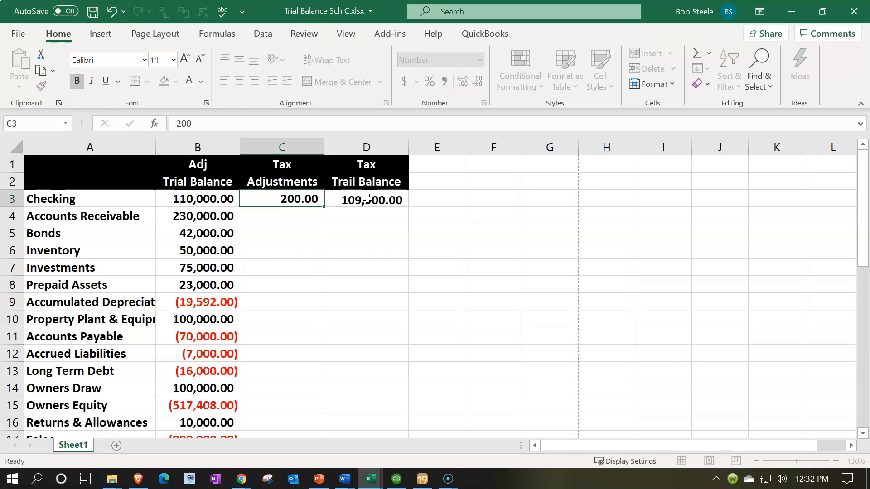
pyautogui.press('Up')
pyautogui.press('Delete')
# - Fill the D3 formula down to D34 and copy the total formula from B35 across to C35:D35
pyautogui.click(367, 199)
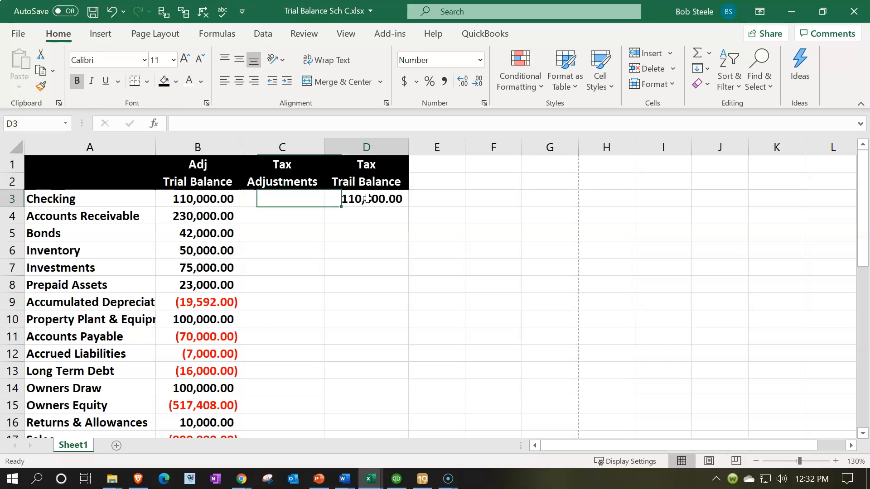
pyautogui.moveTo(407, 207); pyautogui.dragTo(390, 373)
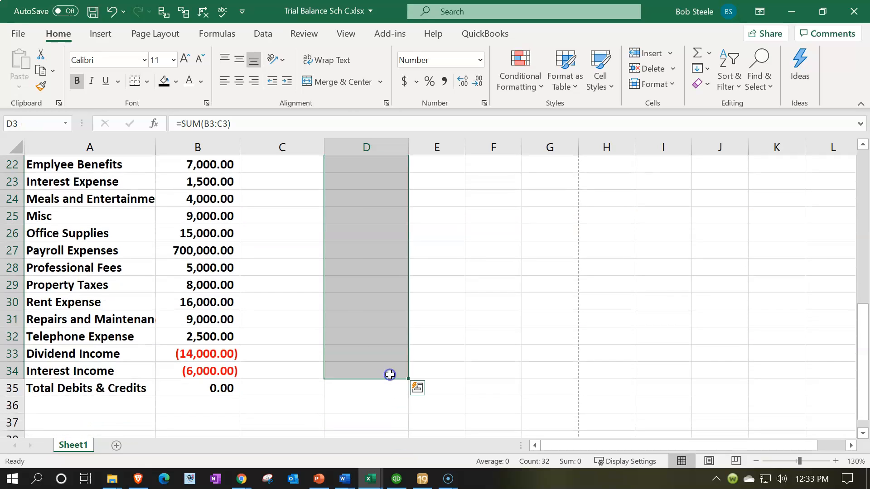
pyautogui.click(241, 386)
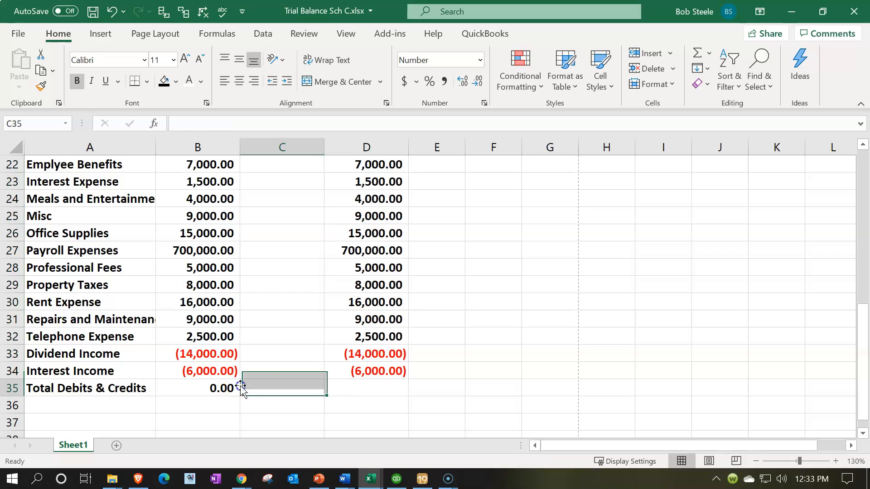
pyautogui.click(213, 384)
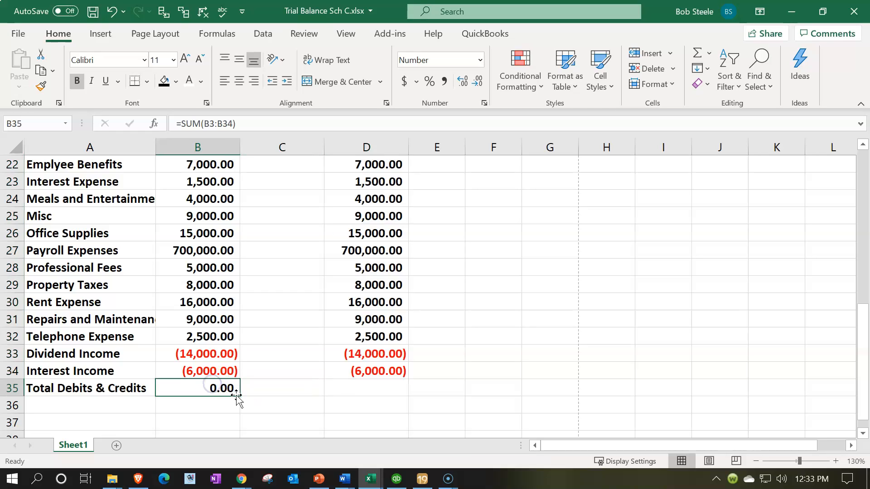
pyautogui.moveTo(239, 397); pyautogui.dragTo(392, 396)
# - Shade the tax adjustment cells C3:C34 with a custom pale blue fill from the standard color palette
pyautogui.scroll(7, 340, 353)
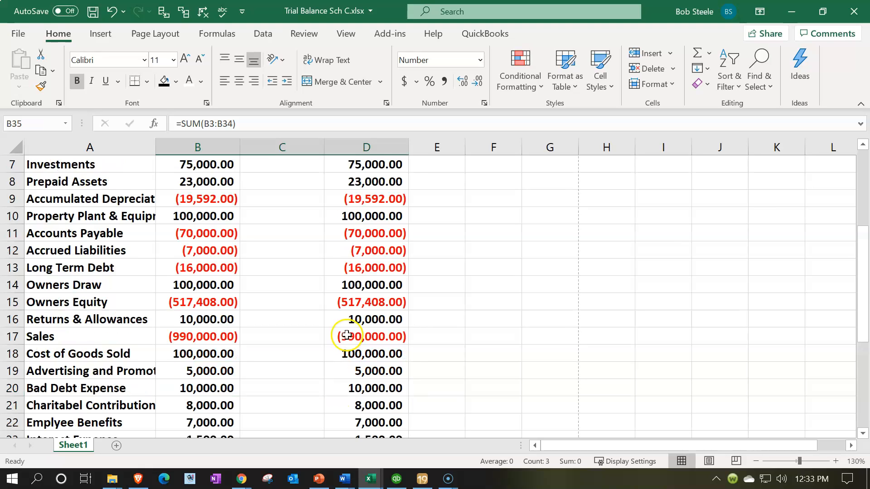
pyautogui.moveTo(287, 202); pyautogui.dragTo(281, 361)
pyautogui.scroll(7, 281, 349)
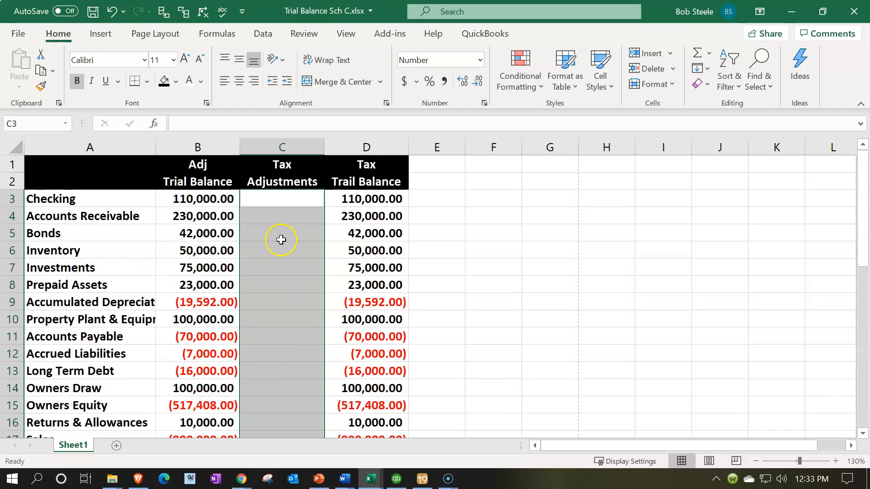
pyautogui.rightClick(282, 238)
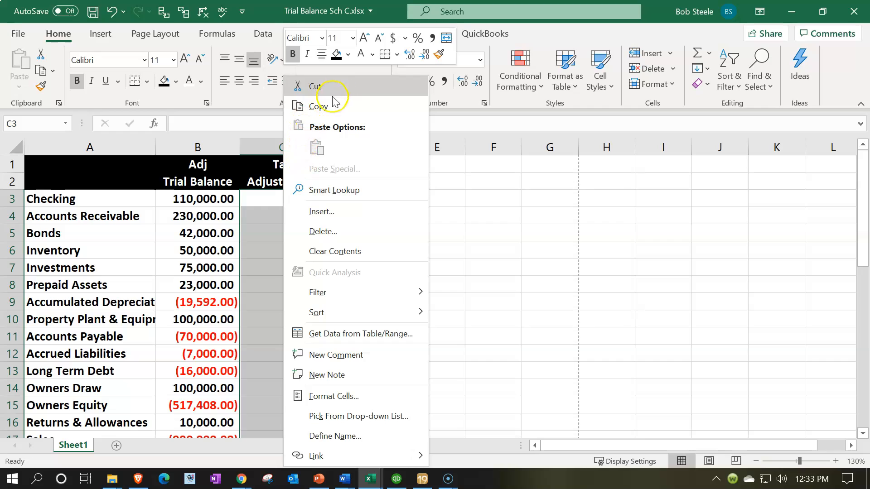
pyautogui.click(347, 55)
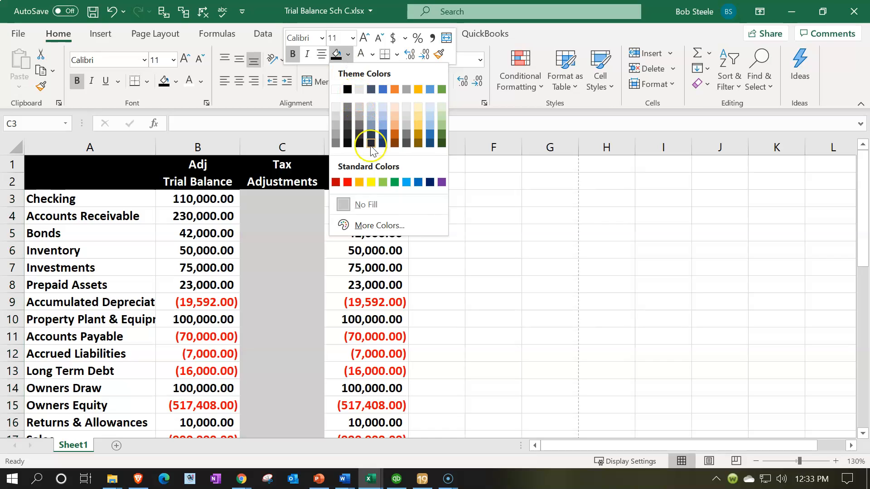
pyautogui.click(383, 181)
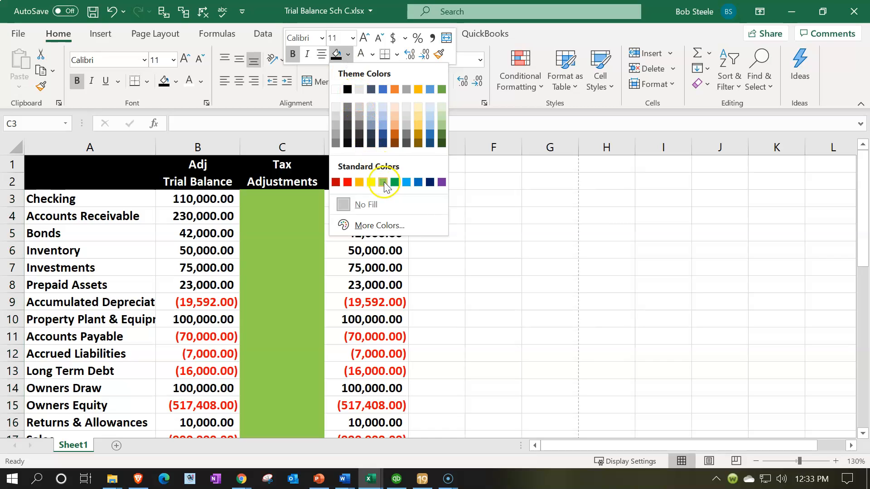
pyautogui.click(374, 226)
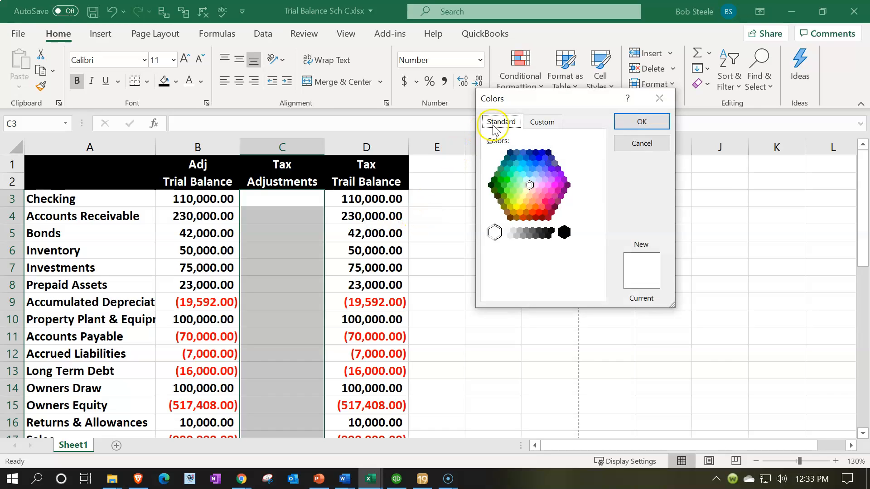
pyautogui.click(527, 180)
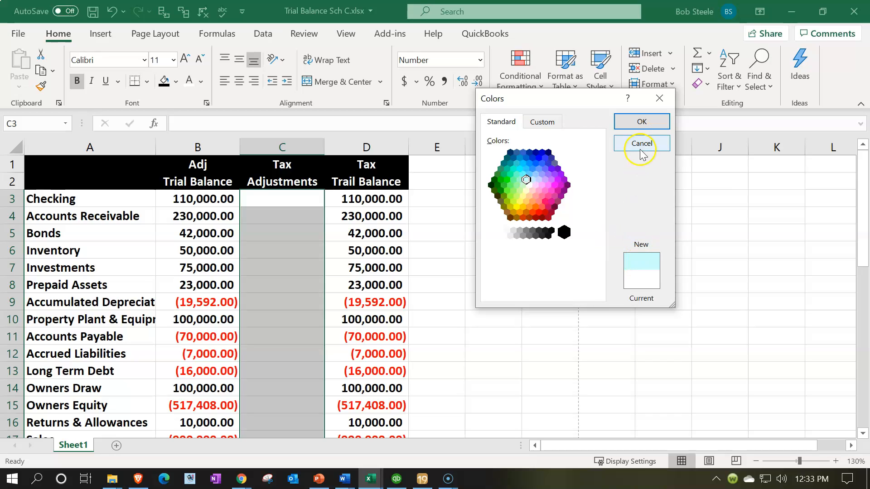
pyautogui.click(641, 123)
pyautogui.click(497, 338)
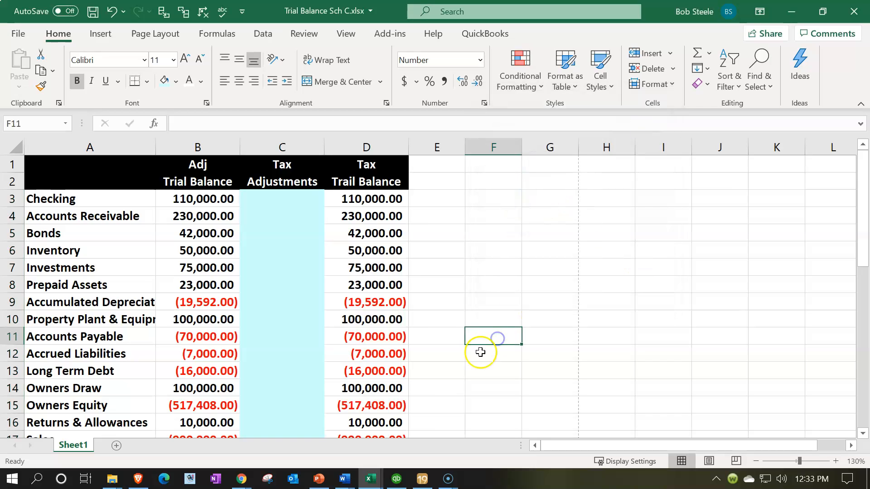
# - Apply All Borders to the account rows in A3:D34
pyautogui.moveTo(62, 199); pyautogui.dragTo(348, 394)
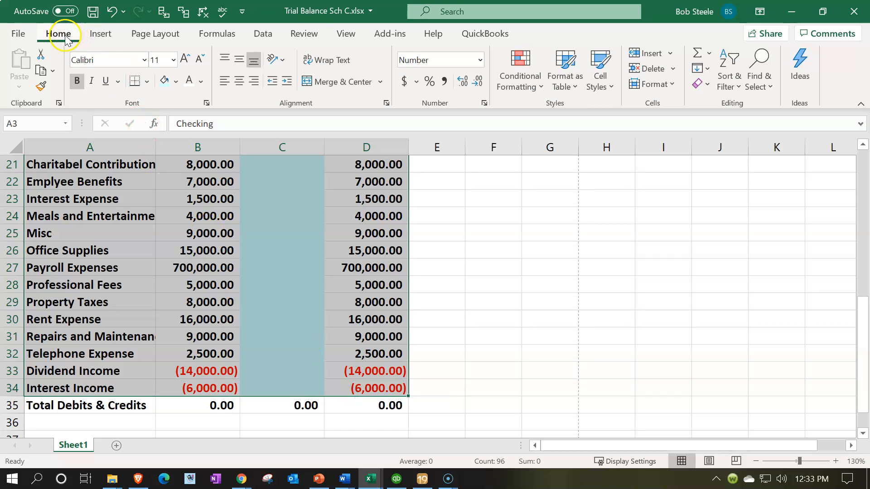
pyautogui.click(144, 81)
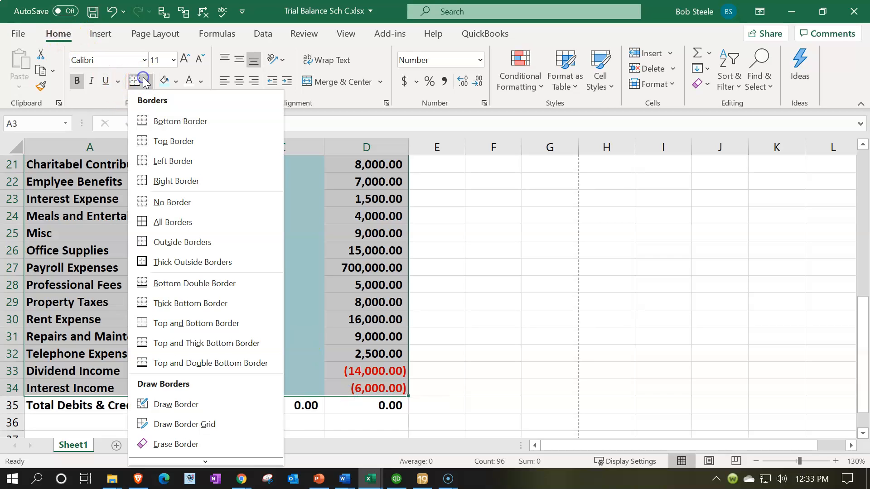
pyautogui.click(173, 223)
pyautogui.scroll(7, 172, 222)
pyautogui.click(110, 270)
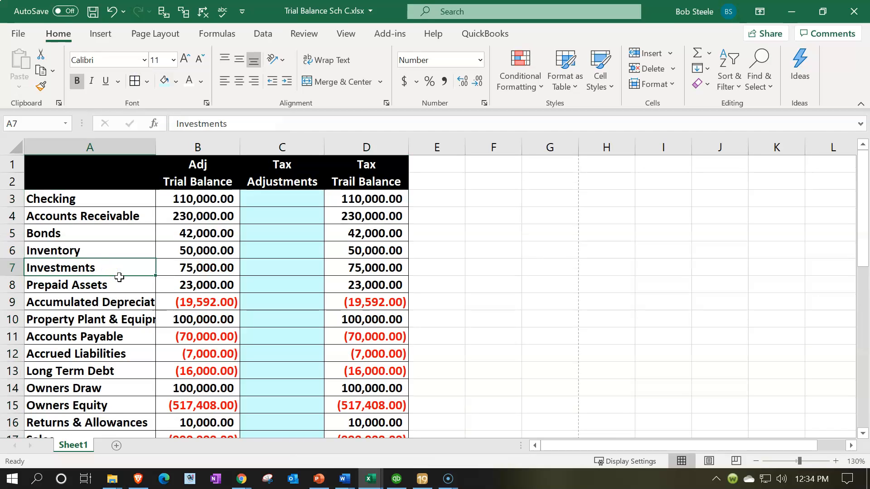
# - Insert five columns before the account names column and clear the formatting of the new columns
pyautogui.click(55, 147)
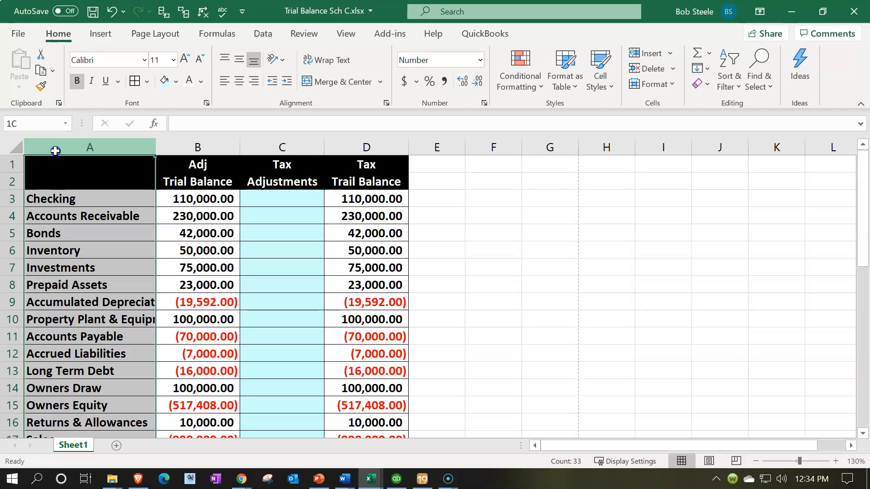
pyautogui.moveTo(138, 152); pyautogui.dragTo(263, 162)
pyautogui.moveTo(321, 164); pyautogui.dragTo(419, 166)
pyautogui.rightClick(293, 248)
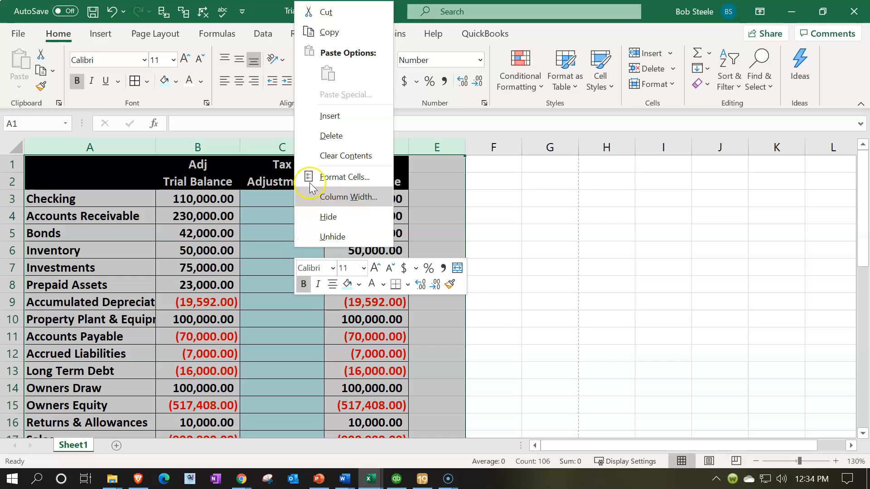
pyautogui.click(331, 117)
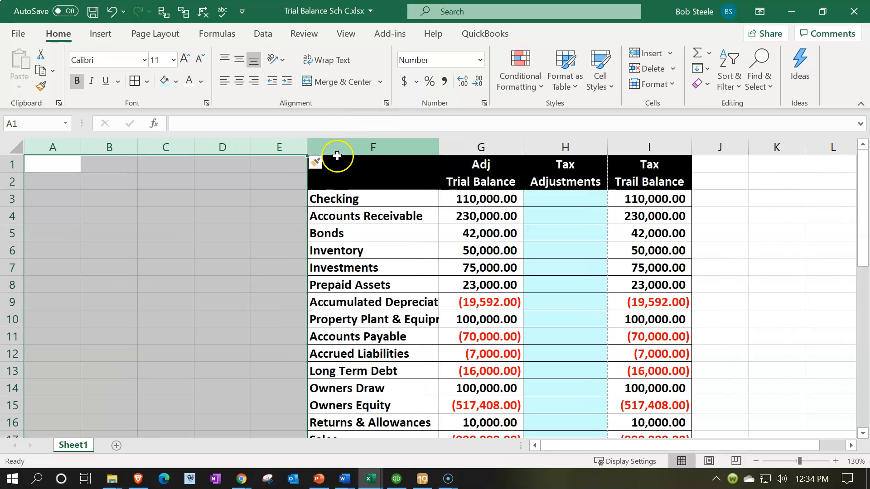
pyautogui.click(328, 164)
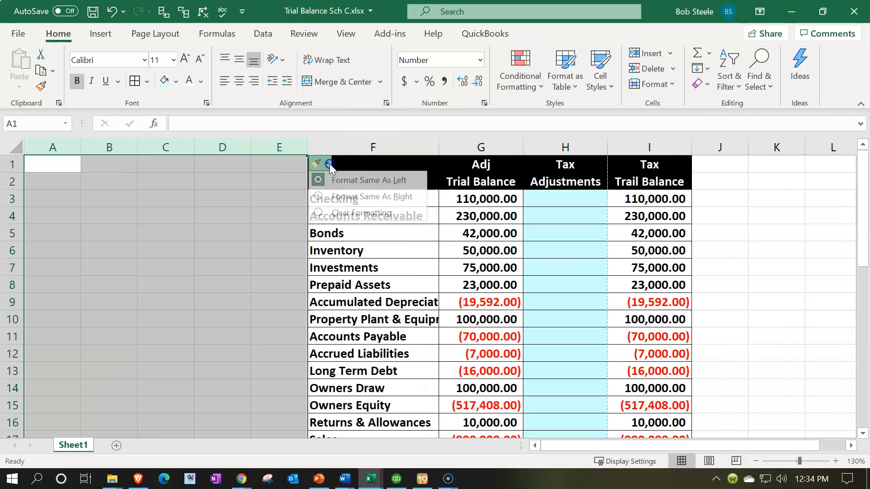
pyautogui.click(338, 215)
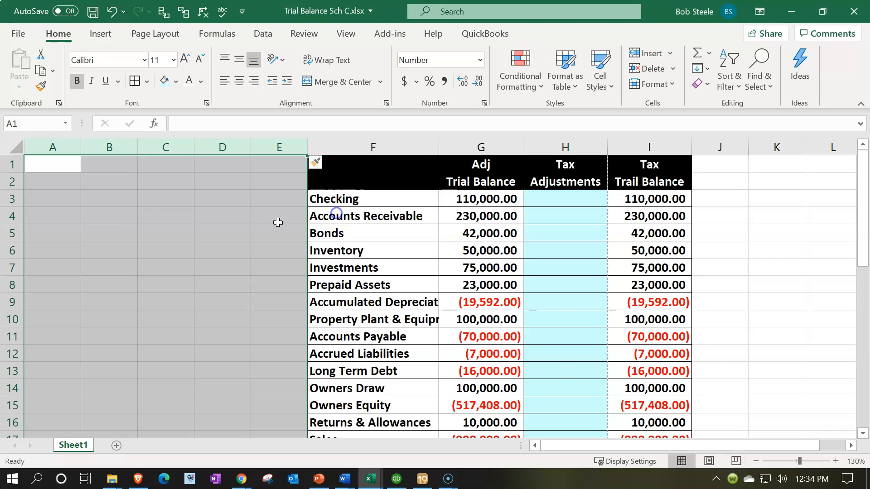
# - Widen the blank column A to nearly twice its width
pyautogui.click(74, 191)
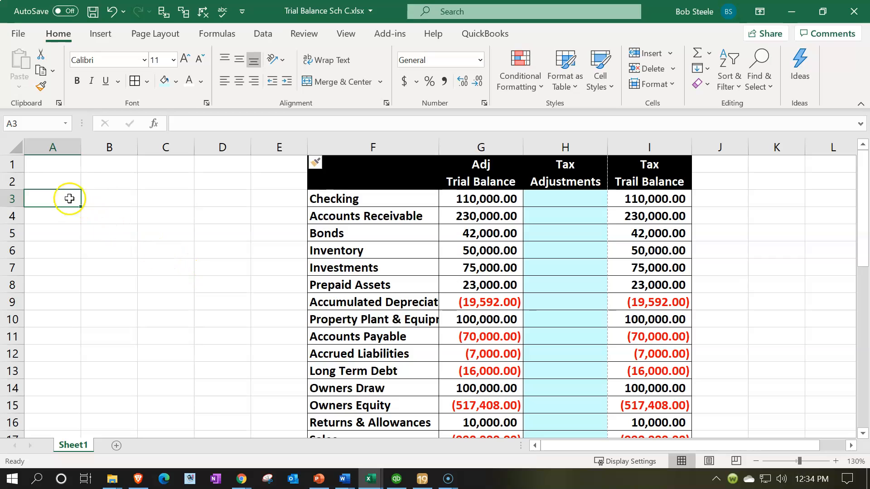
pyautogui.click(60, 180)
pyautogui.moveTo(81, 147); pyautogui.dragTo(129, 147)
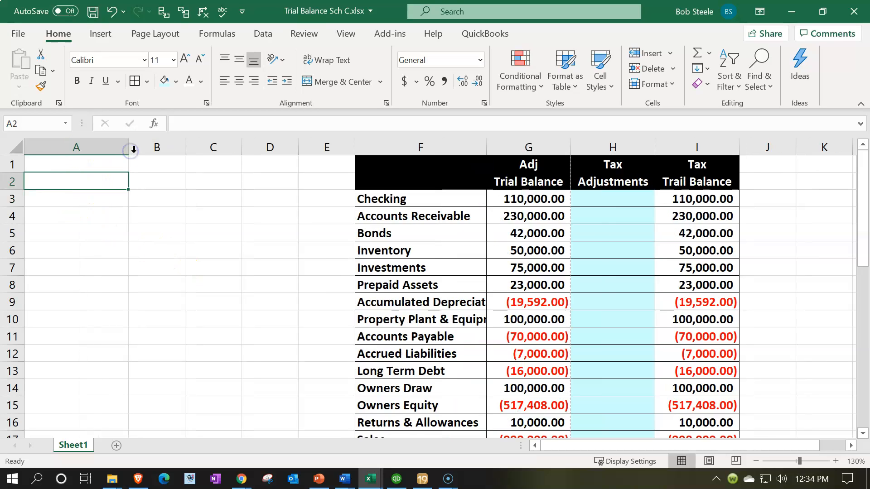
# - Enter the headings Debit in B2 and Credit in C2
pyautogui.click(157, 180)
pyautogui.write('Debi')
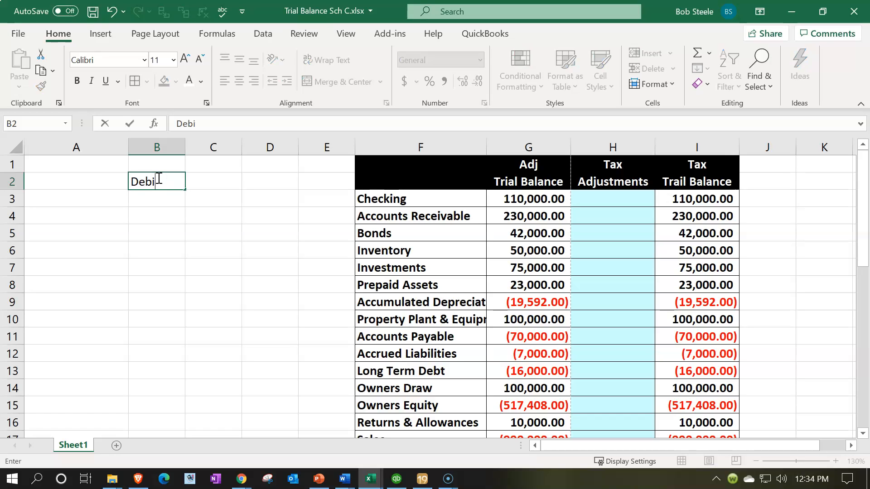
pyautogui.write('t')
pyautogui.press('Tab')
pyautogui.write('Credit')
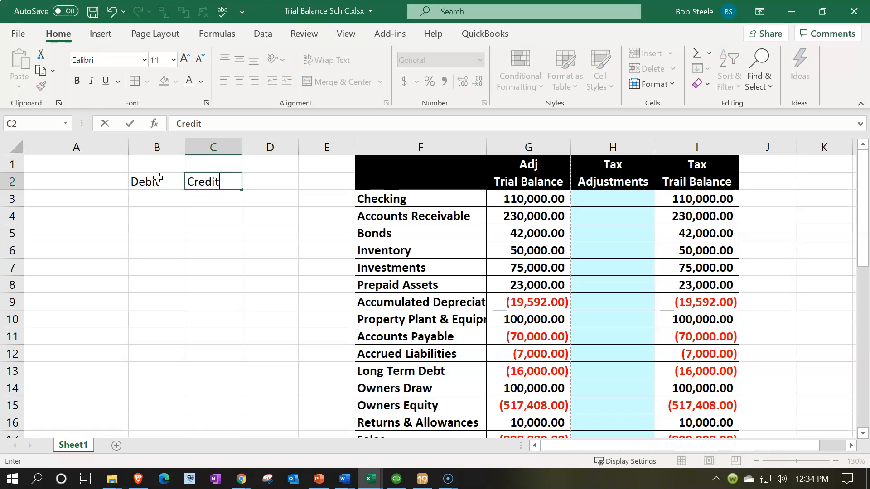
pyautogui.press('Return')
pyautogui.press('Left')
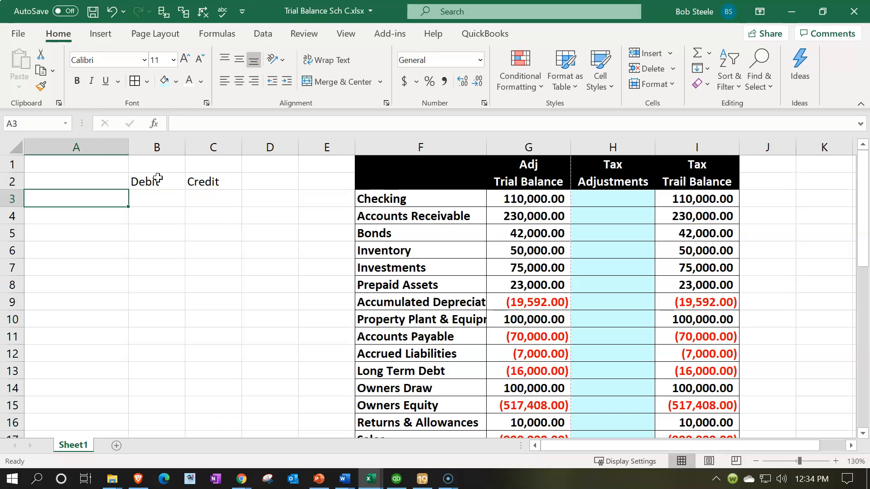
# - Widen column A further and enter the heading Accounts in A2
pyautogui.moveTo(128, 147); pyautogui.dragTo(162, 146)
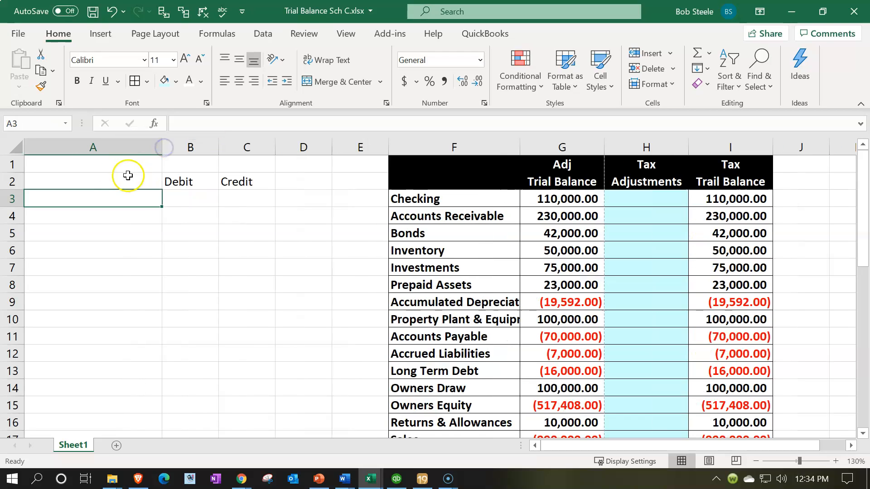
pyautogui.click(104, 180)
pyautogui.write('Accounts')
pyautogui.press('Return')
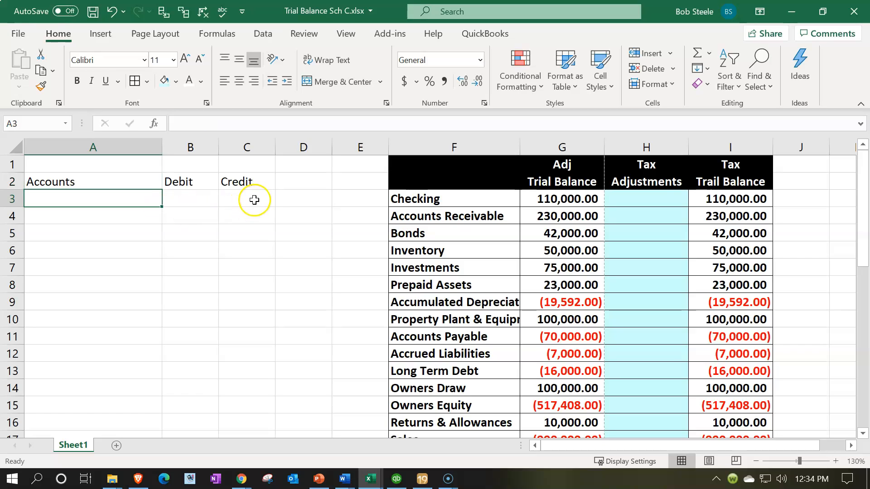
# - Delete one blank column after the Credit column and narrow the remaining one, column D, to a thin spacer
pyautogui.click(303, 149)
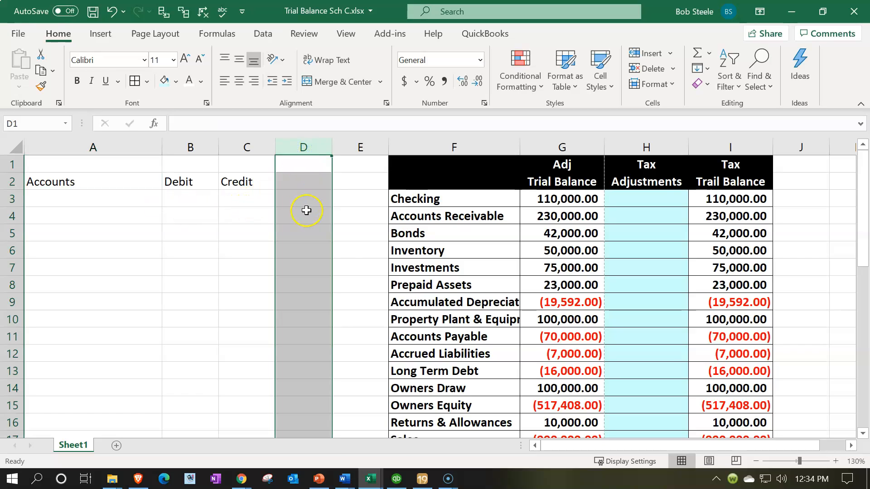
pyautogui.rightClick(306, 212)
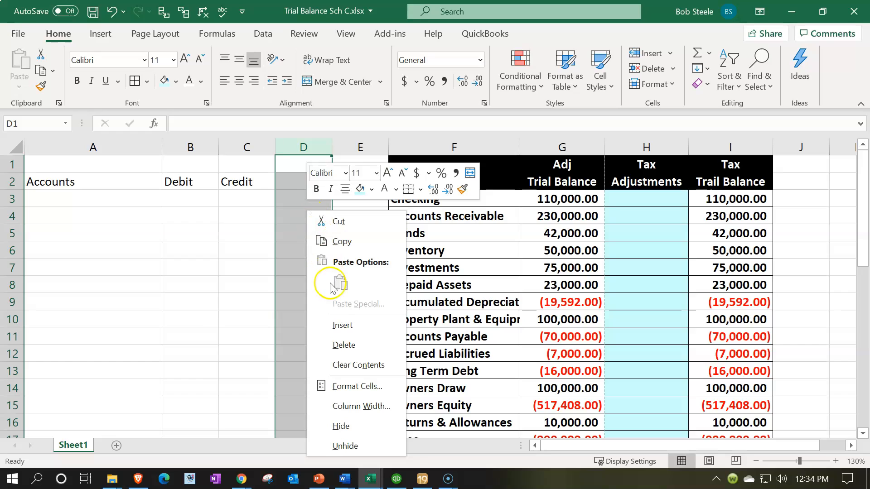
pyautogui.click(341, 347)
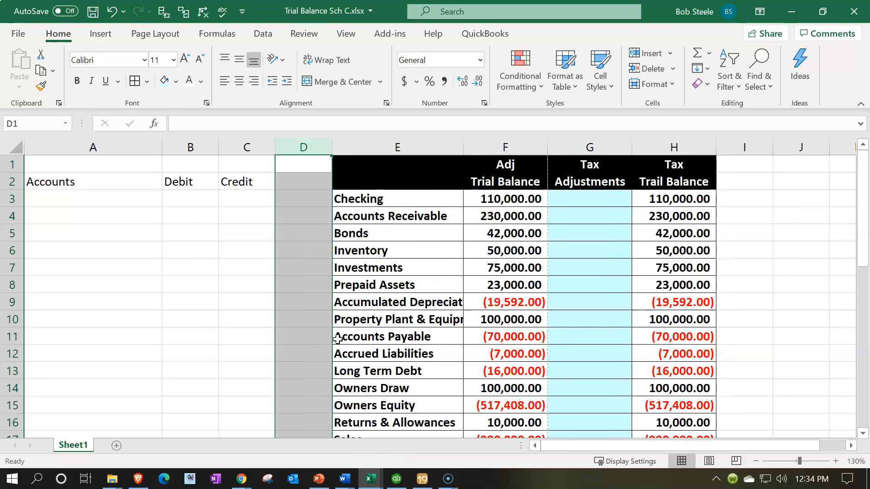
pyautogui.moveTo(332, 147); pyautogui.dragTo(284, 156)
# - Format the headings in A2:C2 with a black fill and white text
pyautogui.moveTo(74, 181); pyautogui.dragTo(235, 181)
pyautogui.click(175, 81)
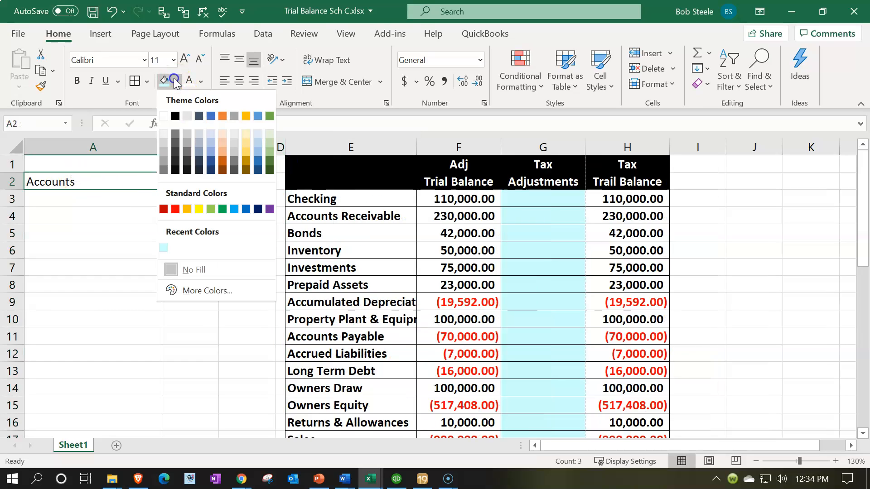
pyautogui.click(175, 116)
pyautogui.click(188, 84)
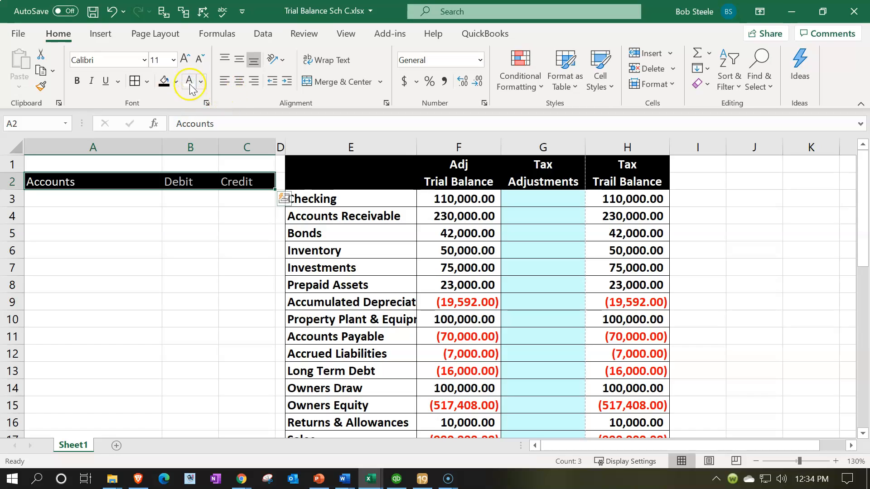
pyautogui.click(68, 161)
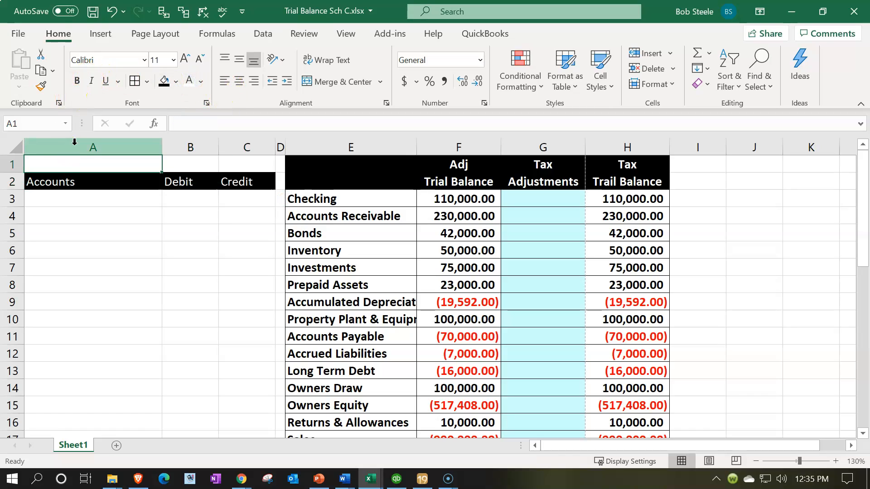
# - Make the whole worksheet bold
pyautogui.click(16, 148)
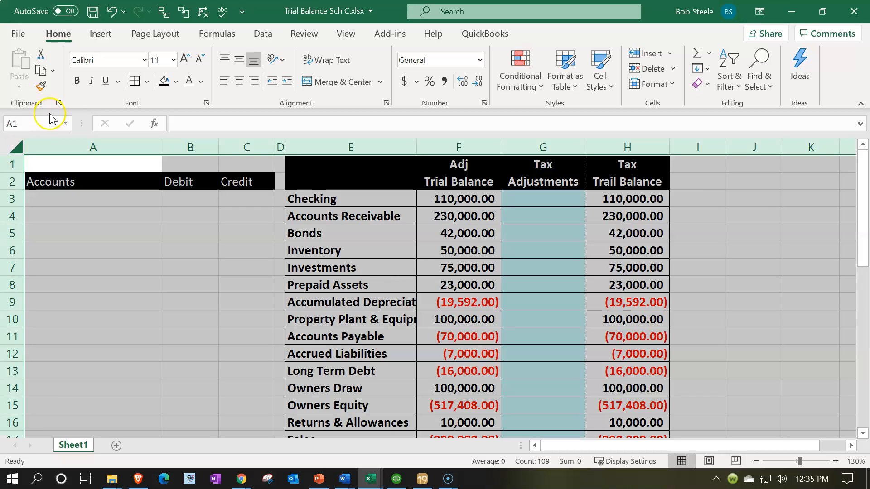
pyautogui.click(75, 81)
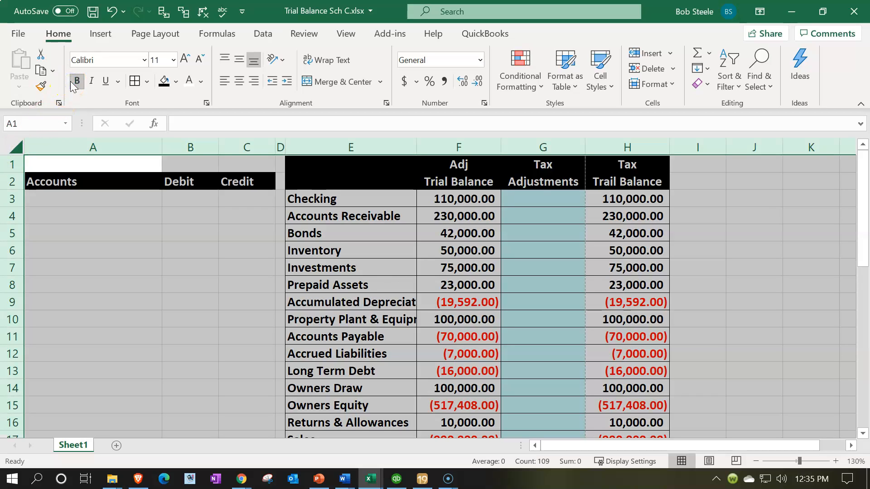
pyautogui.click(91, 279)
# - Center the Debit and Credit headings in B2:C2
pyautogui.moveTo(190, 181); pyautogui.dragTo(226, 181)
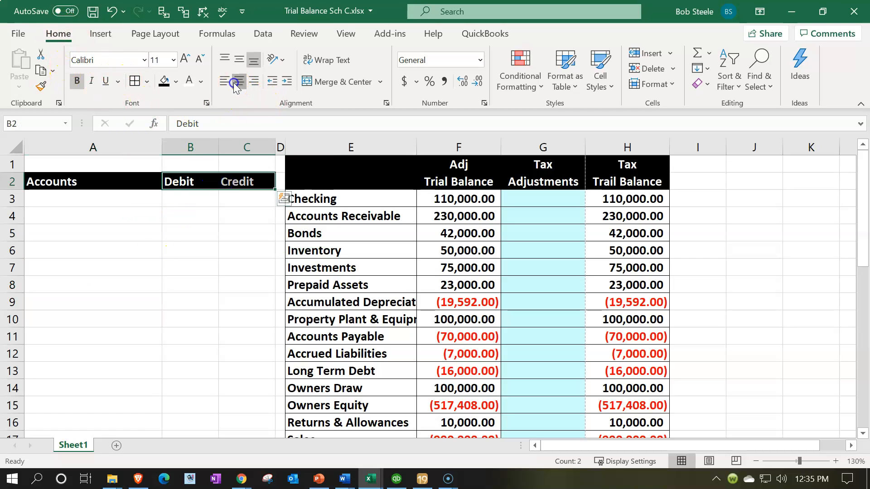
pyautogui.click(240, 81)
pyautogui.click(189, 268)
# - Shade the journal entry area A3:C35 with the recently used pale blue fill and apply borders to all its cells
pyautogui.click(149, 204)
pyautogui.moveTo(157, 218); pyautogui.dragTo(235, 347)
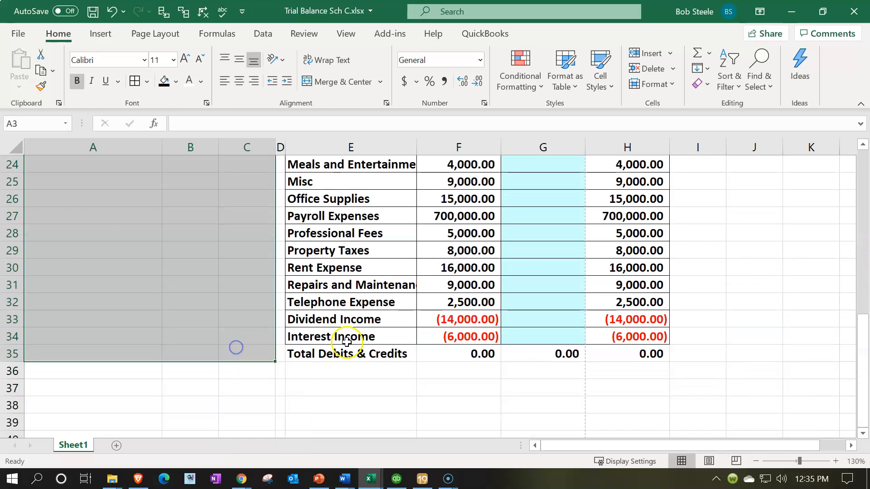
pyautogui.rightClick(129, 242)
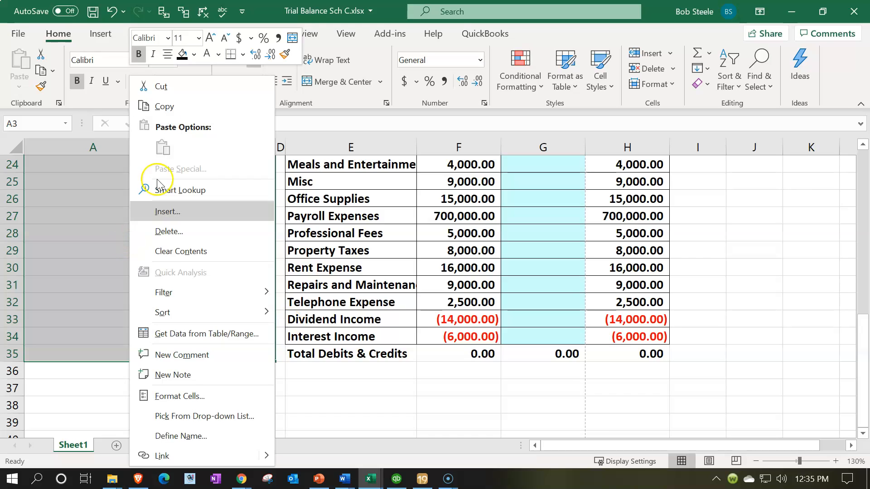
pyautogui.click(194, 54)
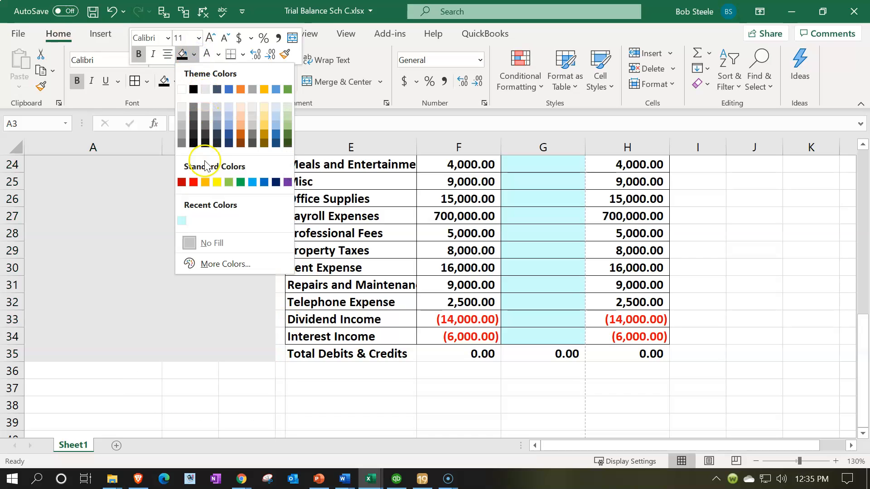
pyautogui.click(181, 220)
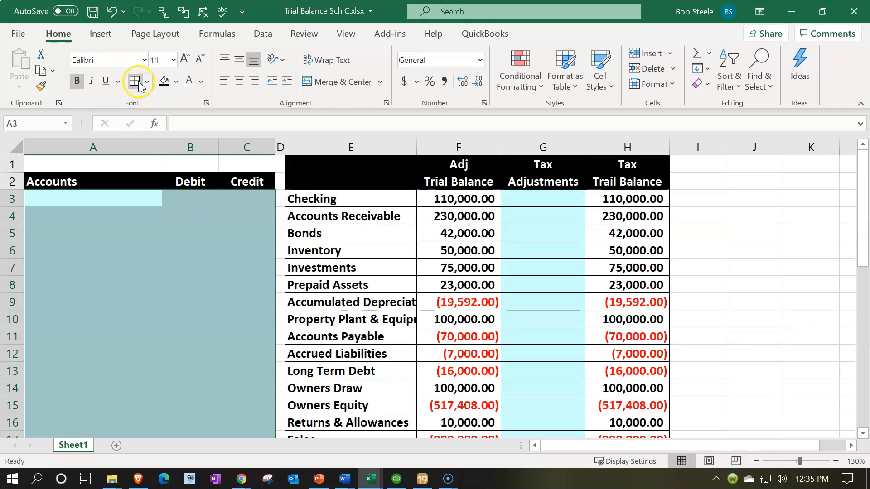
pyautogui.click(191, 281)
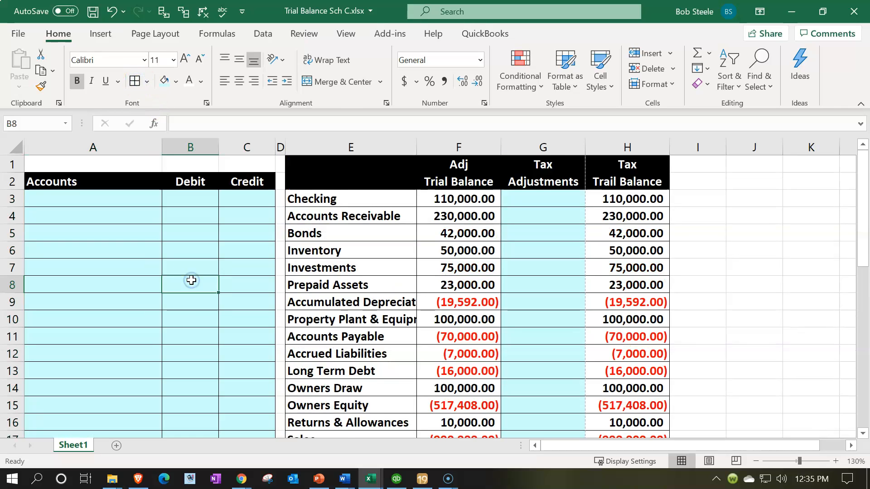
# - Add a conditional format to totals F35:H35 that highlights values greater than 1 with Light Red Fill with Dark Red Text
pyautogui.scroll(-7, 191, 280)
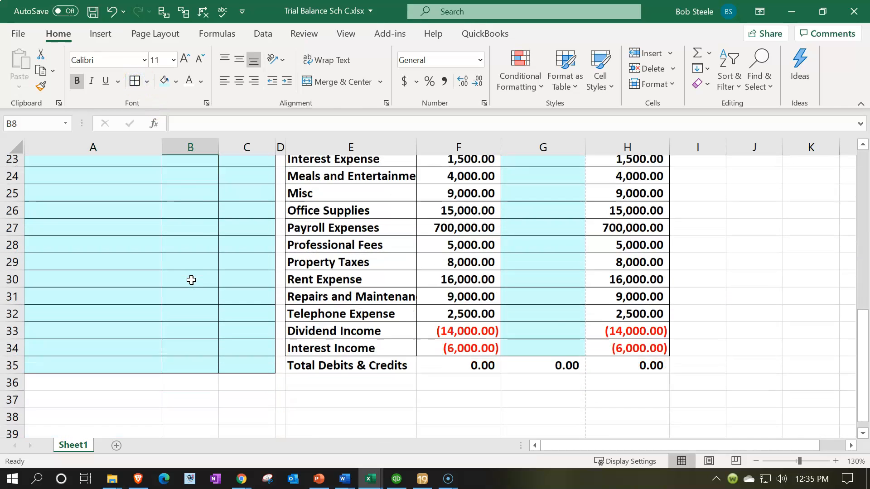
pyautogui.scroll(-1, 191, 280)
pyautogui.click(474, 341)
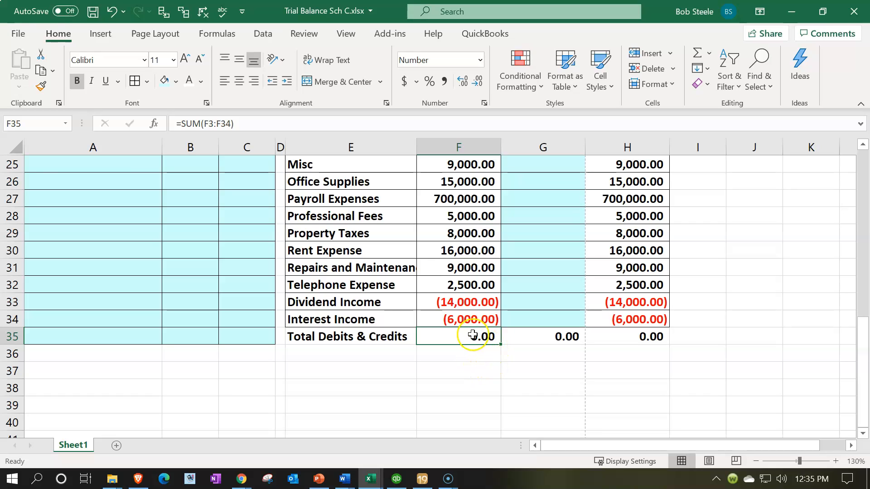
pyautogui.moveTo(472, 336); pyautogui.dragTo(616, 338)
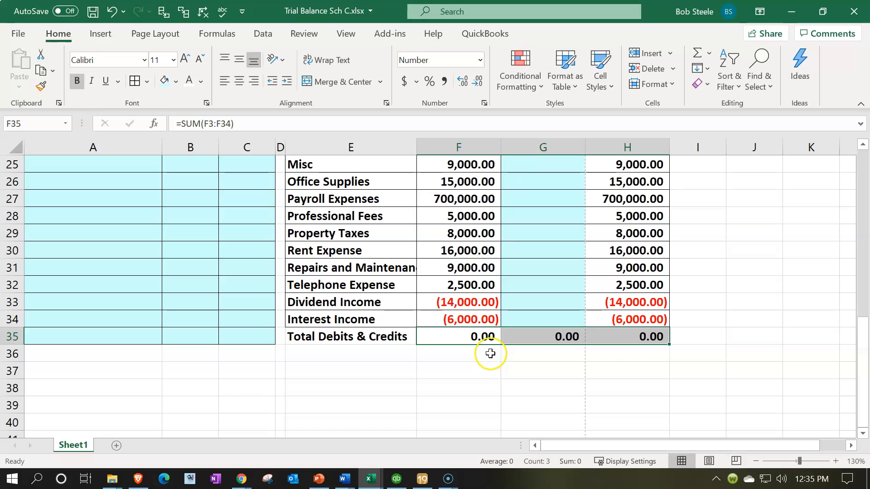
pyautogui.click(528, 88)
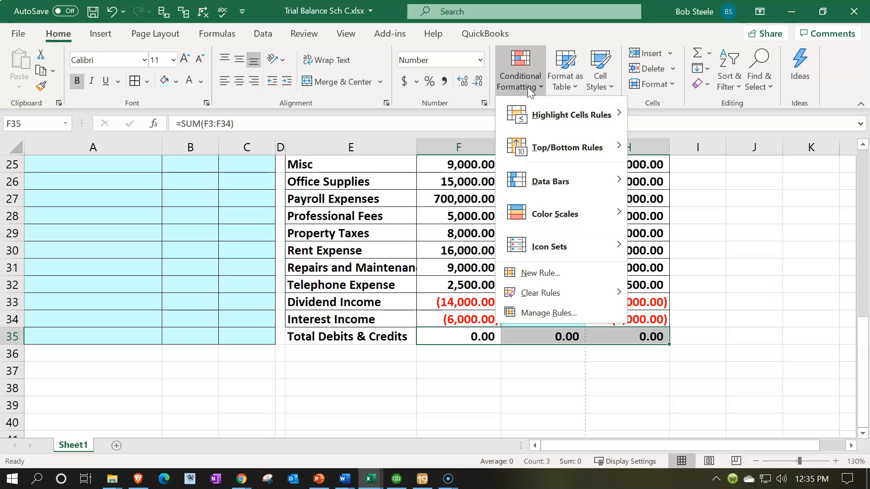
pyautogui.click(573, 121)
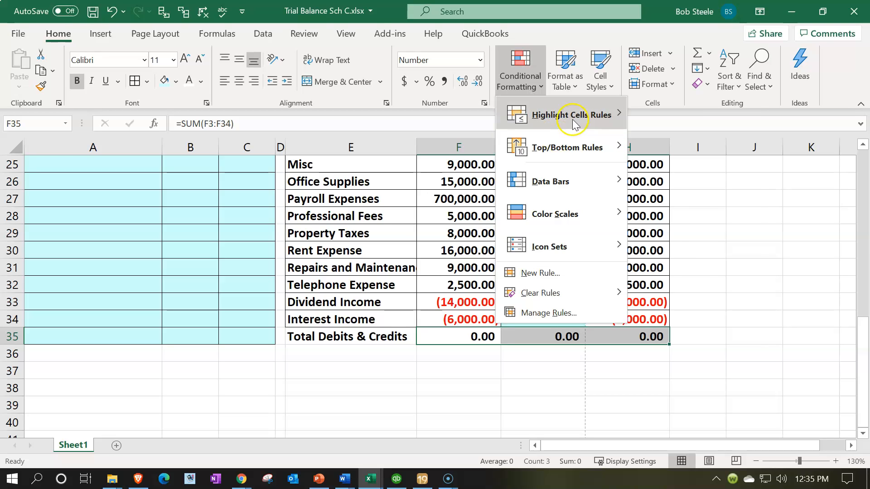
pyautogui.click(665, 116)
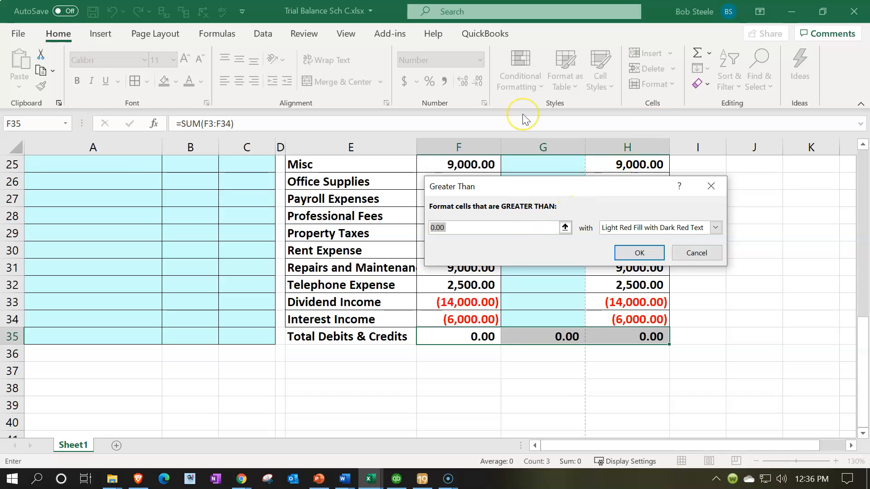
pyautogui.press('Tab')
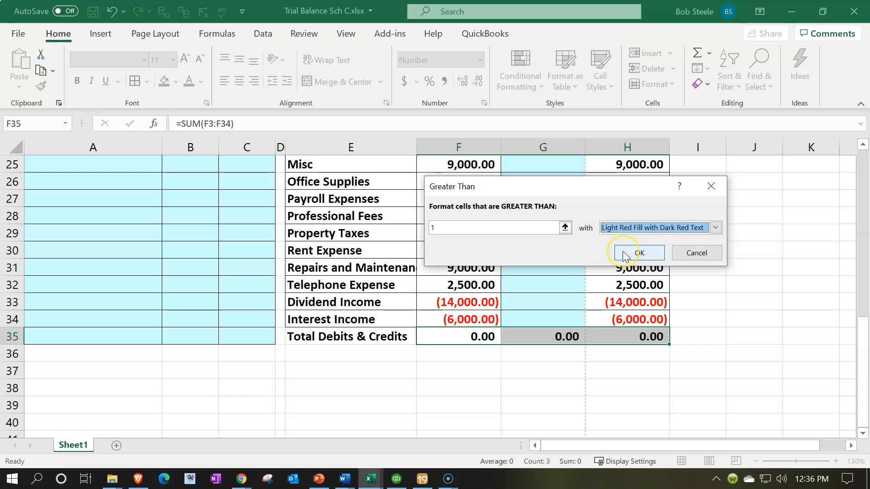
pyautogui.click(639, 253)
# - Test the greater-than rule by entering 2 in total cell F35, and undo the entry
pyautogui.click(481, 335)
pyautogui.doubleClick(481, 335)
pyautogui.press('Return')
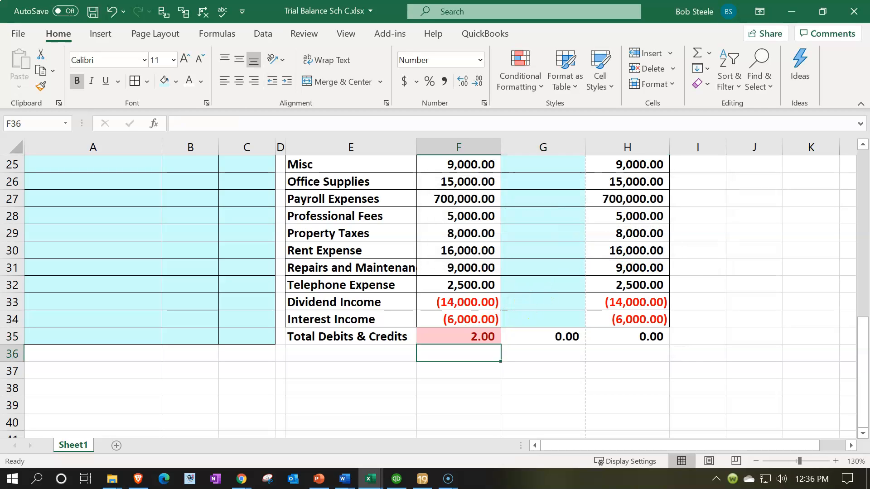
pyautogui.click(112, 11)
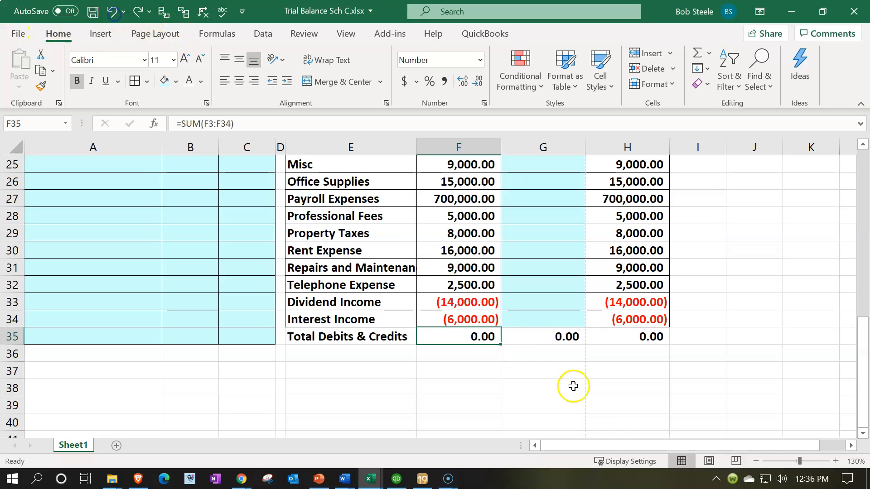
# - Add a conditional format to totals F35:H35 that highlights values less than -1 with Light Red Fill with Dark Red Text
pyautogui.moveTo(482, 335); pyautogui.dragTo(607, 331)
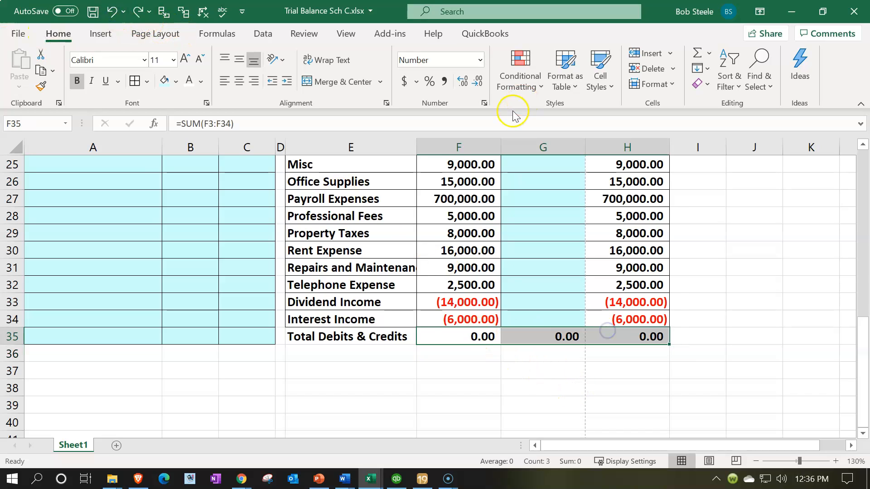
pyautogui.click(528, 86)
pyautogui.moveTo(567, 115)
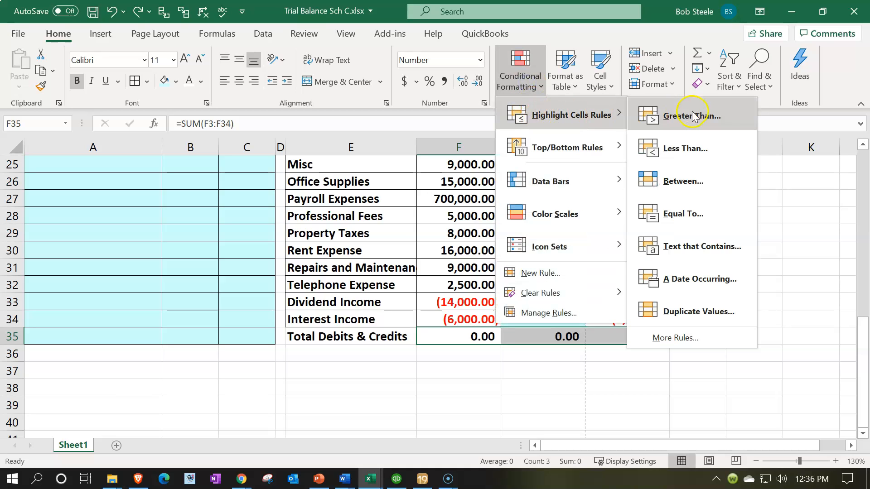
pyautogui.click(688, 147)
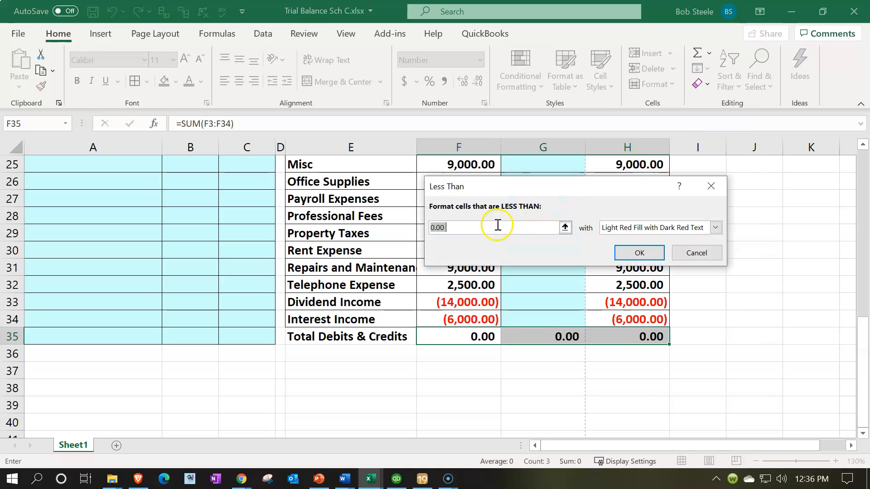
pyautogui.write('-1')
pyautogui.press('Tab')
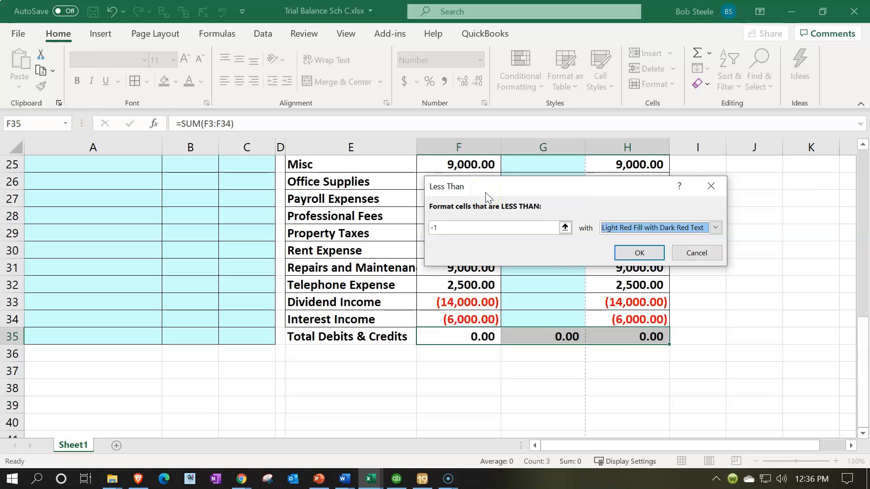
pyautogui.click(640, 252)
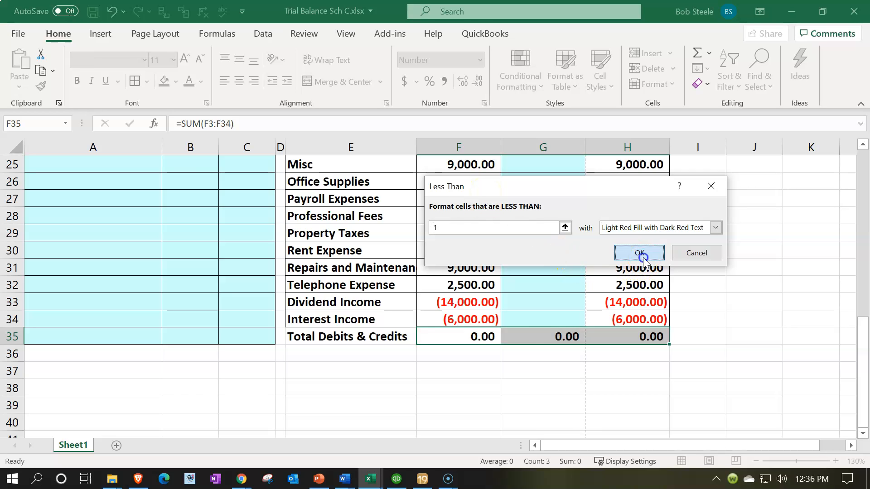
# - Test the less-than rule by entering -2 in total cell F35, and undo the entry
pyautogui.write('-2')
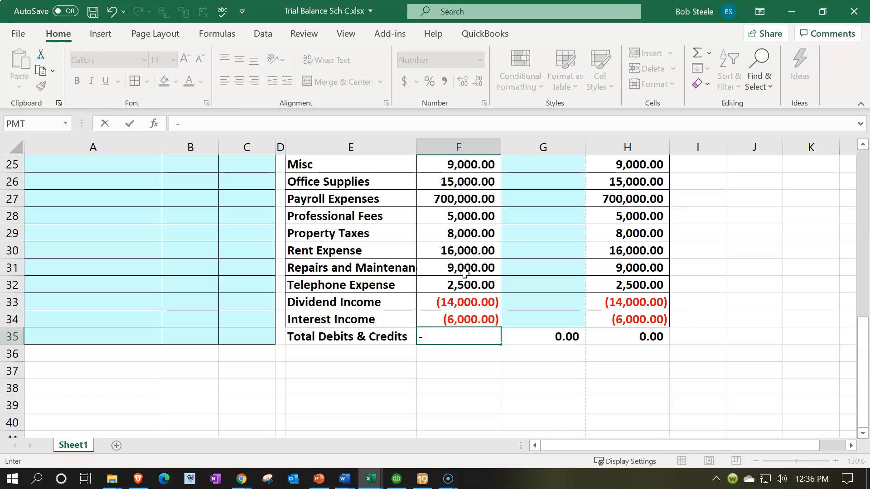
pyautogui.press('Return')
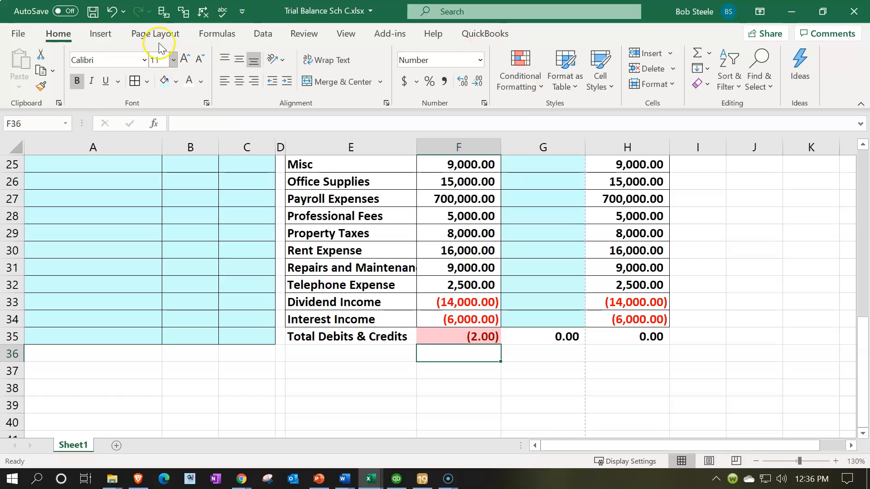
pyautogui.click(110, 13)
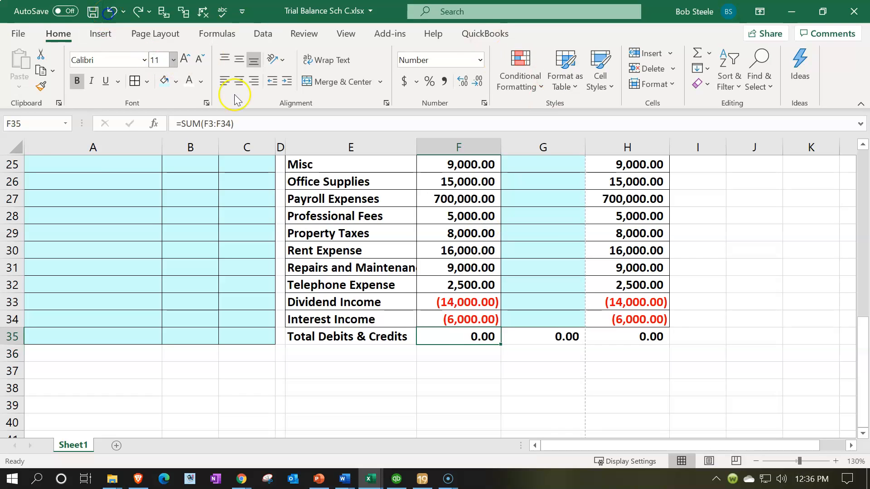
# - Add a conditional format to totals F35:H35 that highlights values between -1 and 1 with Green Fill with Dark Green Text
pyautogui.moveTo(485, 337); pyautogui.dragTo(635, 339)
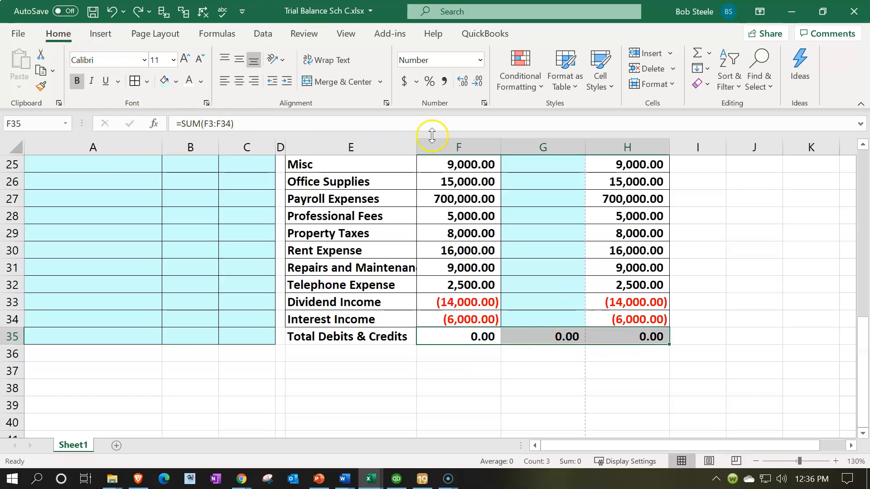
pyautogui.click(520, 73)
pyautogui.moveTo(557, 115)
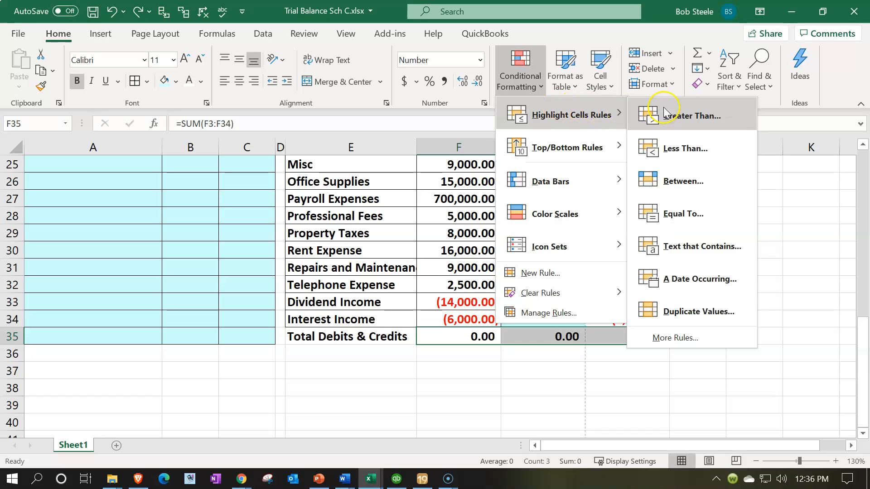
pyautogui.click(682, 180)
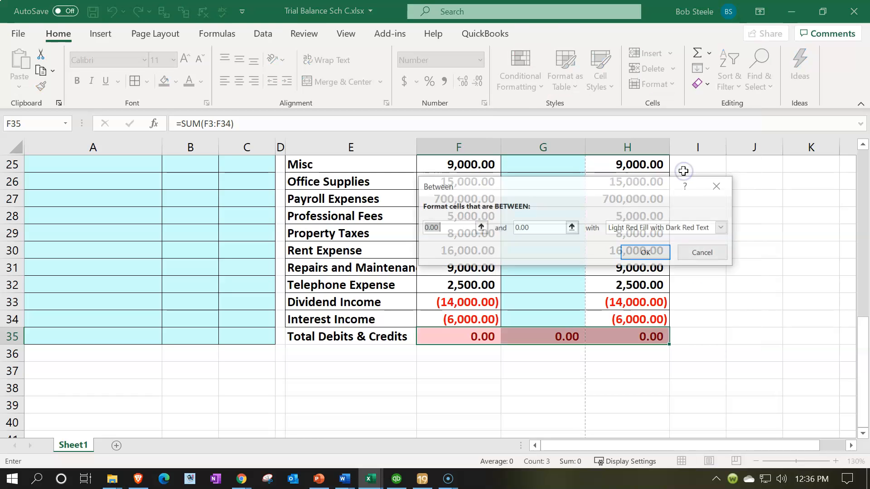
pyautogui.write('-1')
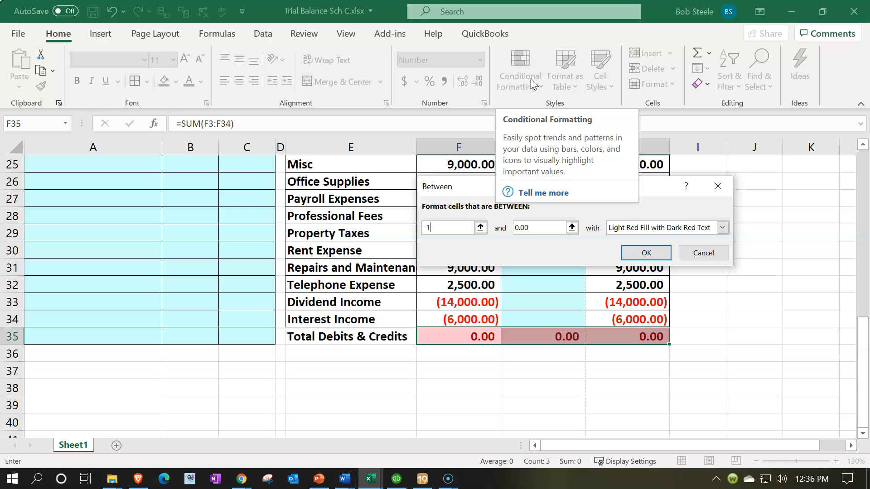
pyautogui.press('Tab')
pyautogui.write('1')
pyautogui.press('Tab')
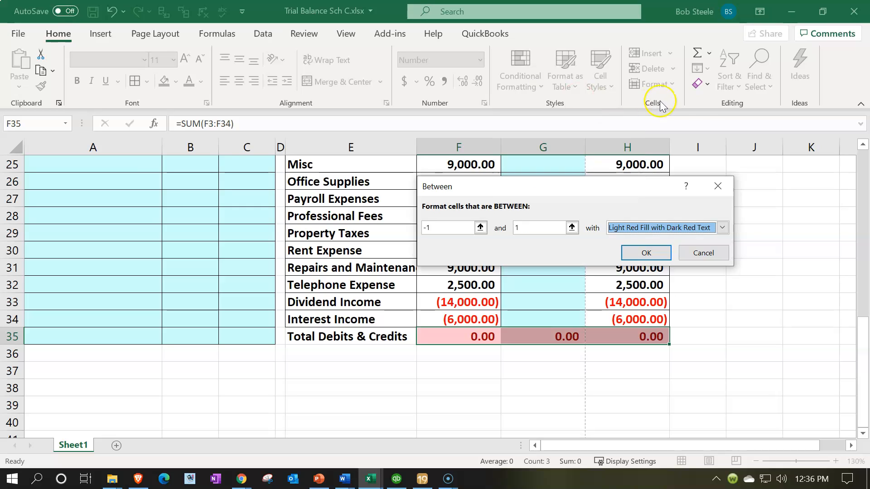
pyautogui.click(722, 228)
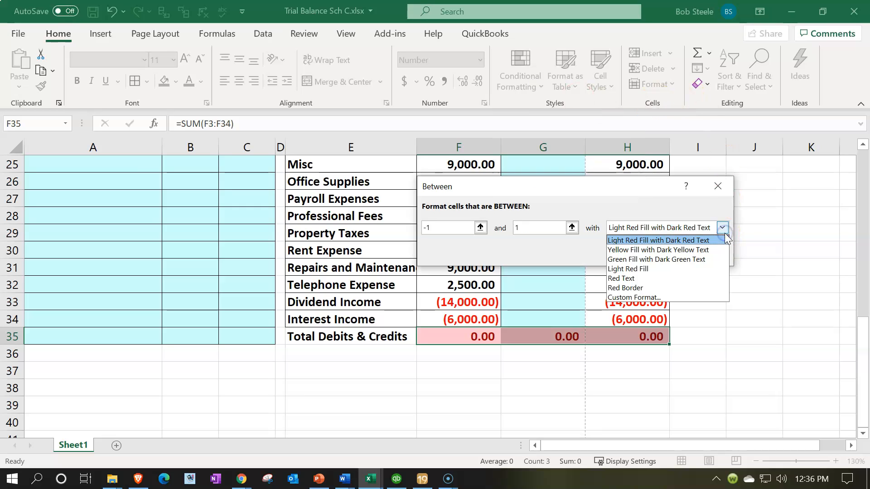
pyautogui.click(687, 261)
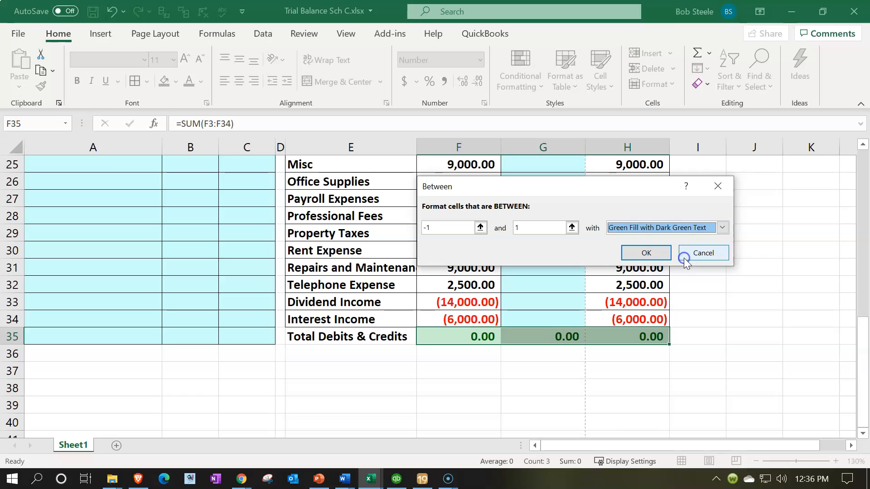
pyautogui.click(632, 258)
pyautogui.click(512, 389)
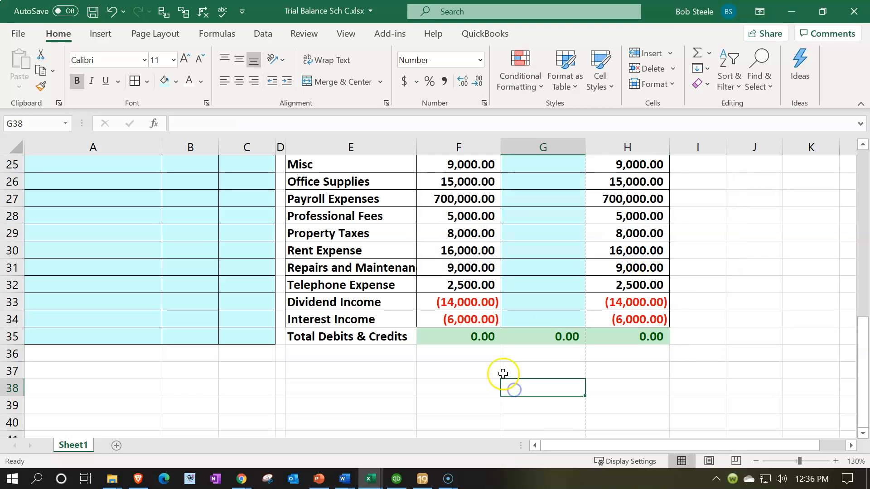
# - Enter the label Net income in cell E36, below Total Debits & Credits
pyautogui.click(381, 353)
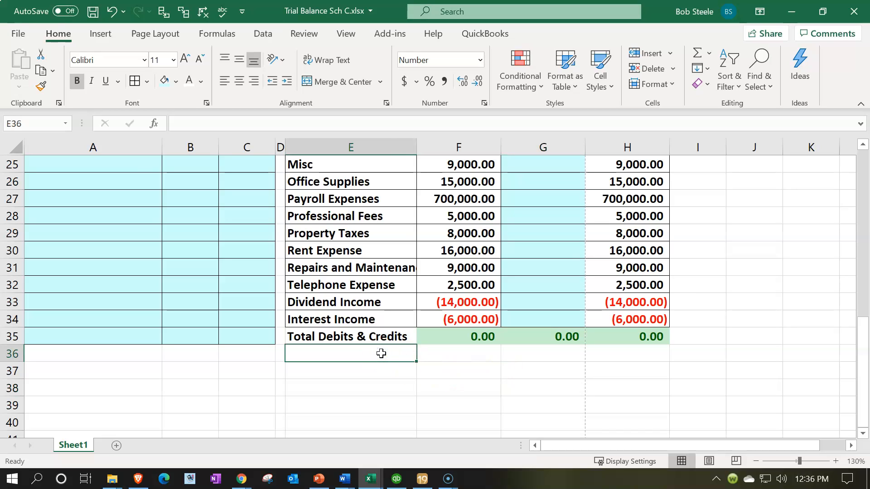
pyautogui.write('Net income')
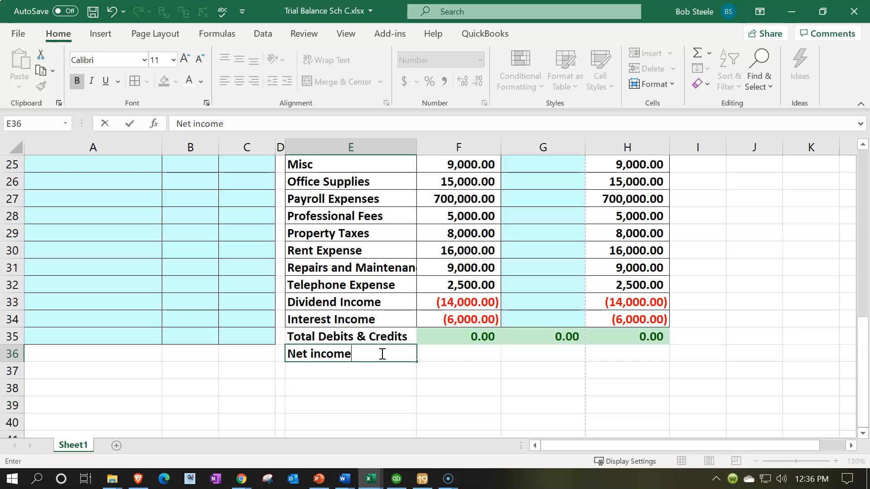
pyautogui.press('Tab')
# - Widen column E so that the long account names fit in full
pyautogui.scroll(5, 348, 202)
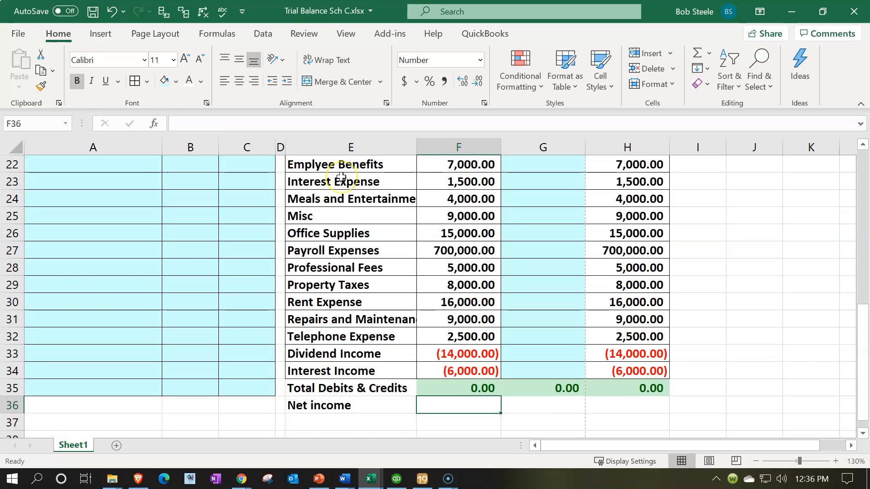
pyautogui.scroll(2, 340, 176)
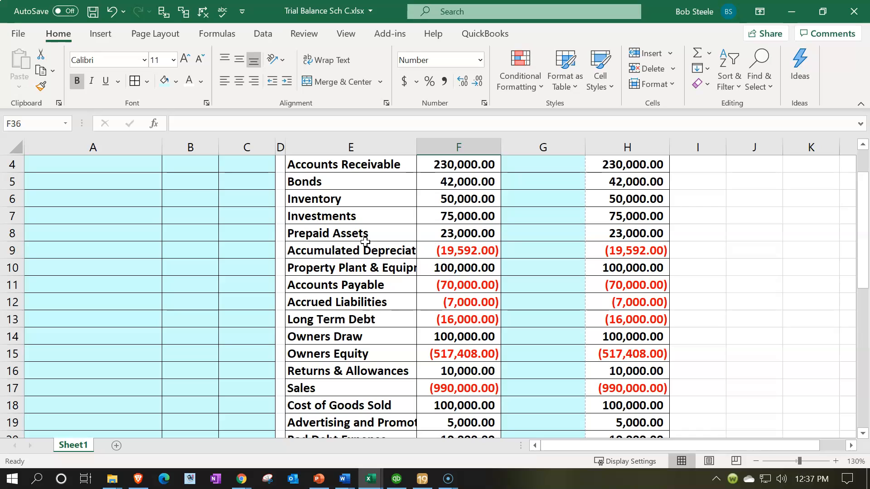
pyautogui.click(455, 249)
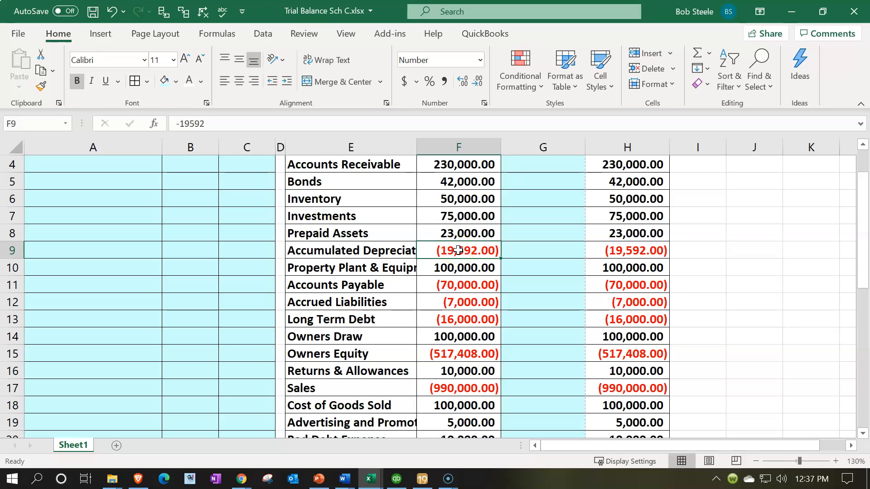
pyautogui.moveTo(416, 147); pyautogui.dragTo(463, 154)
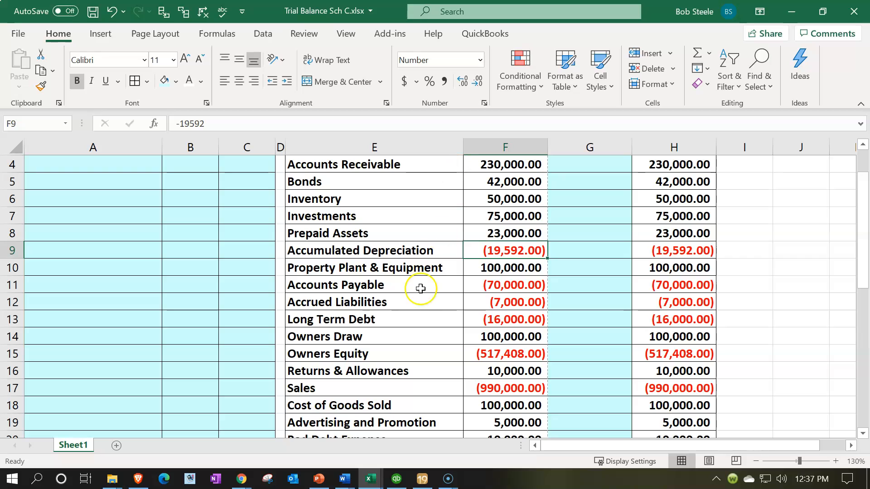
# - Shade the Owners Draw and Owners Equity labels in E14:E15 with the standard Light Blue fill
pyautogui.scroll(1, 421, 292)
pyautogui.scroll(-1, 422, 292)
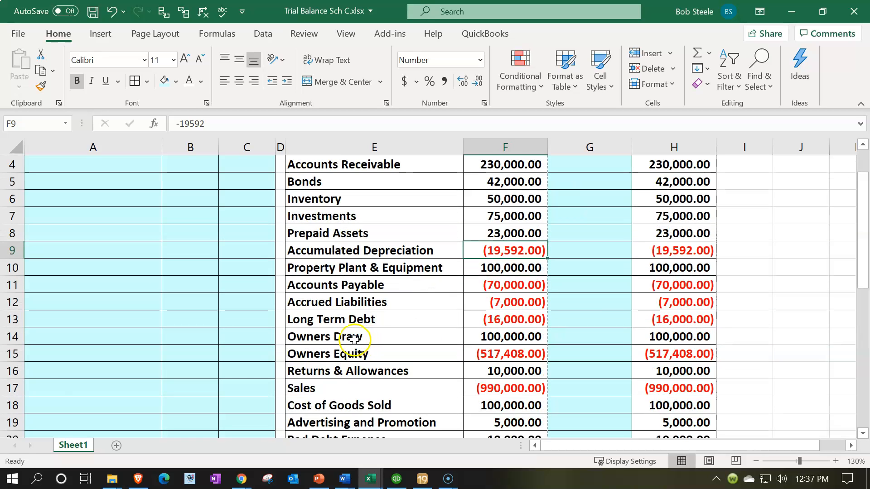
pyautogui.moveTo(357, 337); pyautogui.dragTo(395, 355)
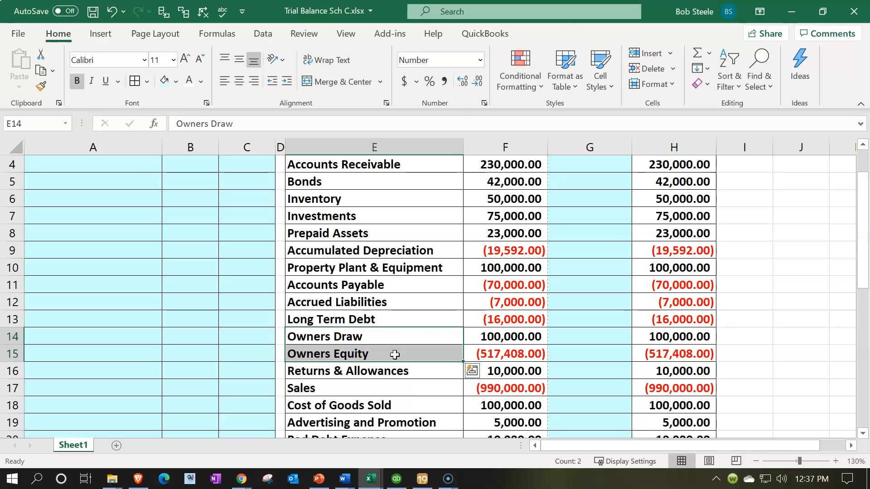
pyautogui.rightClick(395, 354)
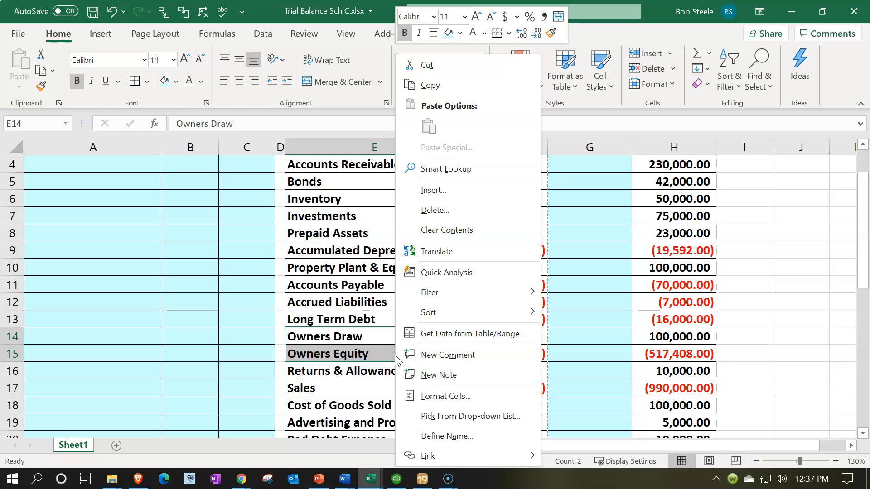
pyautogui.click(460, 33)
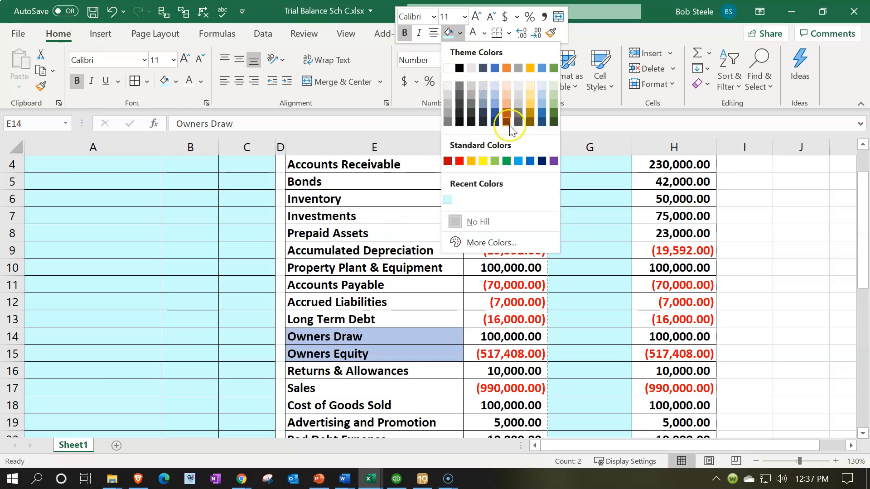
pyautogui.click(518, 162)
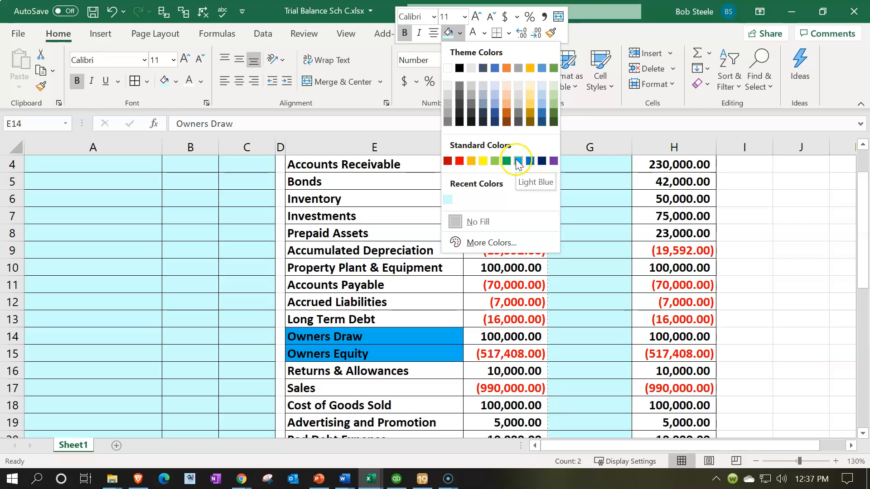
pyautogui.click(384, 387)
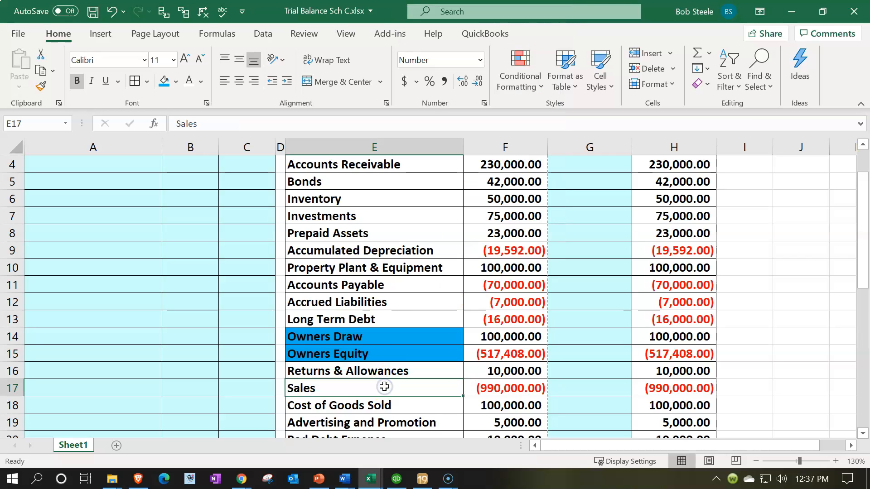
# - Calculate net income in F36 with =SUM(F16:F34), covering Returns & Allowances through Interest Income
pyautogui.scroll(-1, 384, 371)
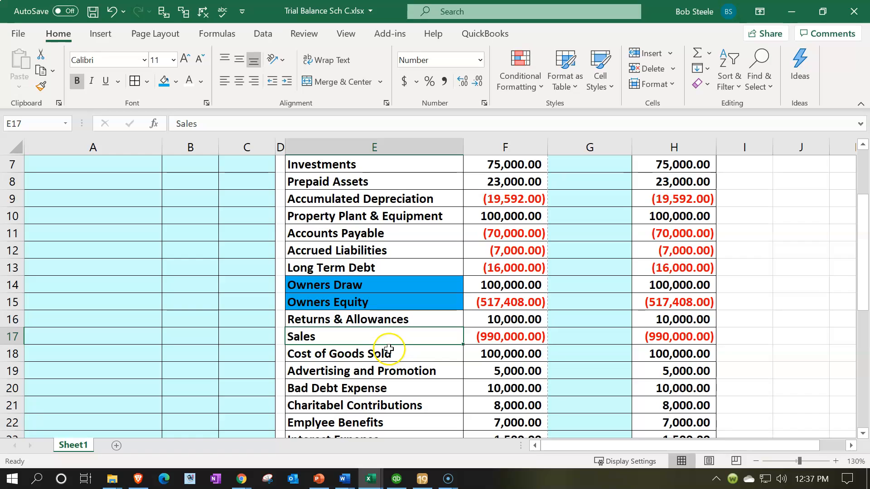
pyautogui.scroll(-1, 451, 292)
pyautogui.moveTo(485, 270); pyautogui.dragTo(496, 373)
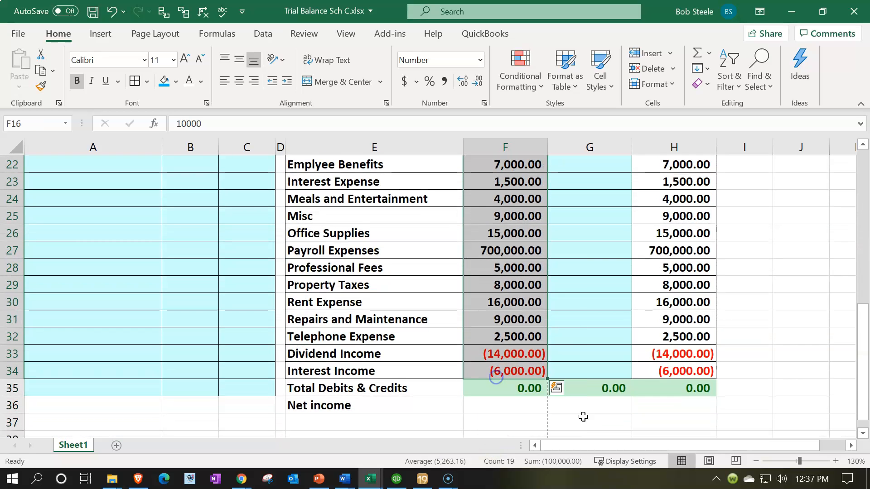
pyautogui.click(519, 406)
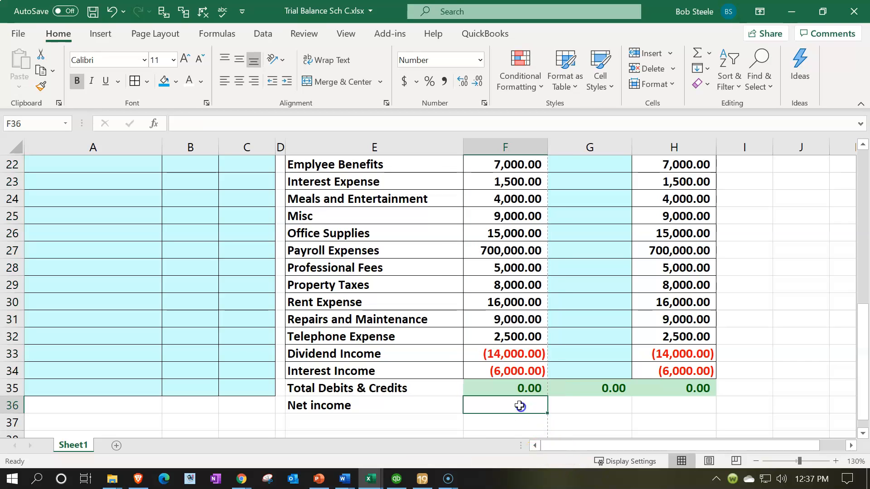
pyautogui.write('=sum(*')
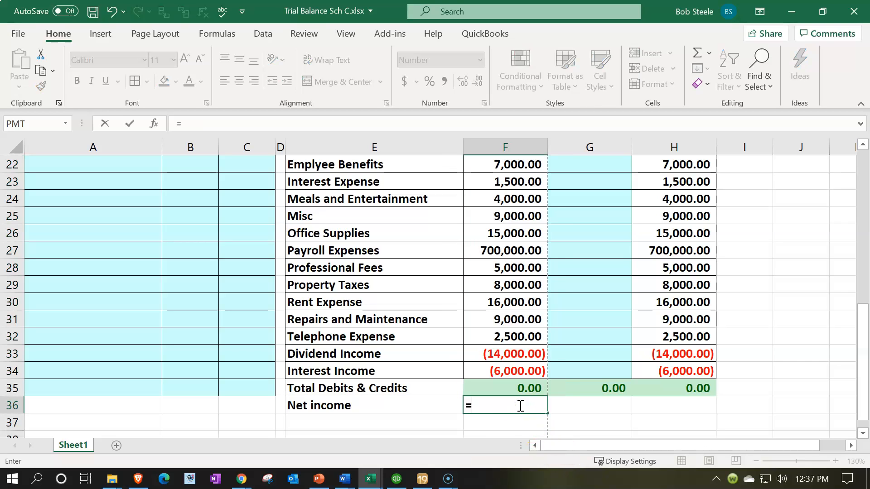
pyautogui.press('BackSpace')
pyautogui.press('Up')
pyautogui.press('Up')
pyautogui.press('Up')
pyautogui.press('Up')
pyautogui.press('Up')
pyautogui.press('Up')
pyautogui.press('Up')
pyautogui.press('Up')
pyautogui.press('Up')
pyautogui.press('Up')
pyautogui.press('Up')
pyautogui.press('Up')
pyautogui.press('Up')
pyautogui.press('Up')
pyautogui.press('Up')
pyautogui.press('Up')
pyautogui.press('Up')
pyautogui.press('Up')
pyautogui.press('Up')
pyautogui.press('Up')
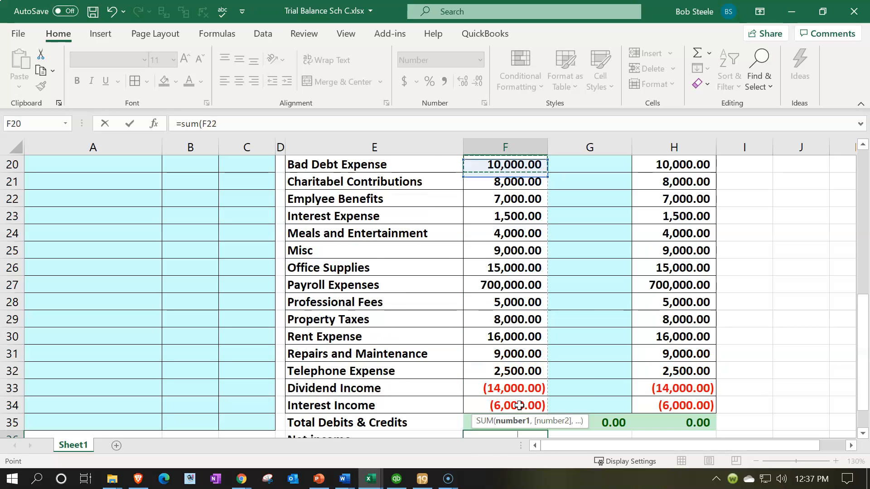
pyautogui.press('Up')
pyautogui.press('Down')
pyautogui.hotkey('shift', 'Down')
pyautogui.hotkey('shift', 'Down')
pyautogui.hotkey('shift', 'Down')
pyautogui.hotkey('shift', 'Down')
pyautogui.hotkey('shift', 'Down')
pyautogui.hotkey('shift', 'Down')
pyautogui.hotkey('shift', 'Down')
pyautogui.hotkey('shift', 'Down')
pyautogui.hotkey('shift', 'Down')
pyautogui.hotkey('shift', 'Down')
pyautogui.hotkey('shift', 'Down')
pyautogui.hotkey('shift', 'Down')
pyautogui.hotkey('shift', 'Down')
pyautogui.hotkey('shift', 'Down')
pyautogui.hotkey('shift', 'Down')
pyautogui.hotkey('shift', 'Down')
pyautogui.hotkey('shift', 'Down')
pyautogui.hotkey('shift', 'Down')
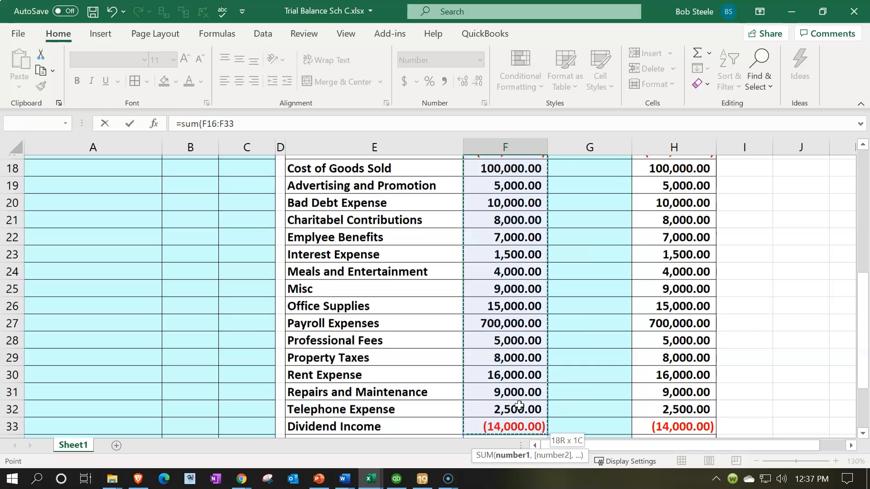
pyautogui.press('Return')
# - Copy the net income formula from F36 across to G36 and H36
pyautogui.press('Up')
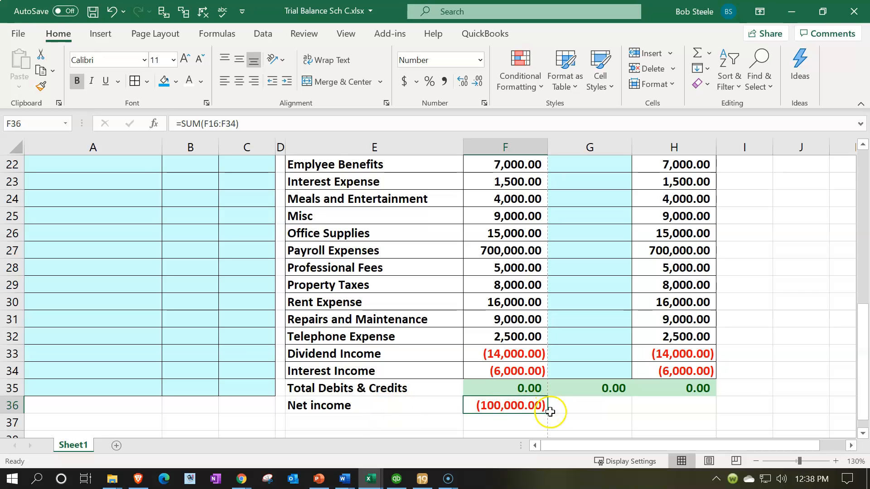
pyautogui.moveTo(547, 413); pyautogui.dragTo(597, 405)
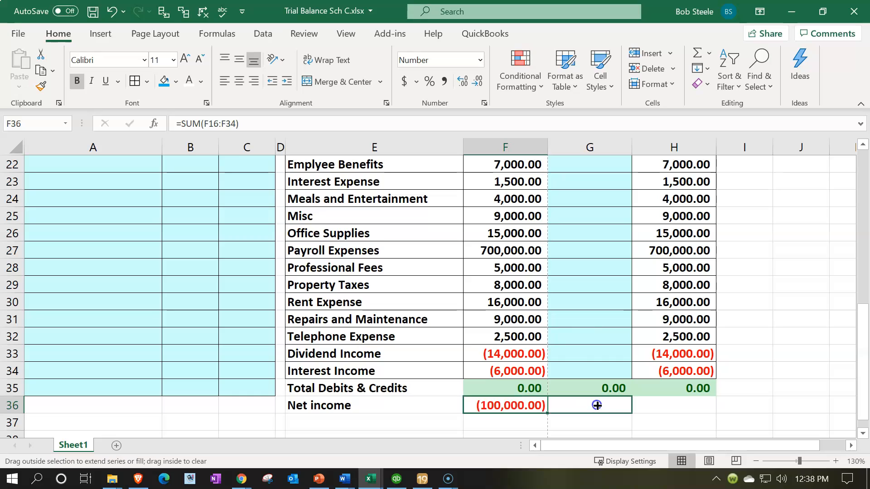
pyautogui.moveTo(672, 412); pyautogui.dragTo(695, 415)
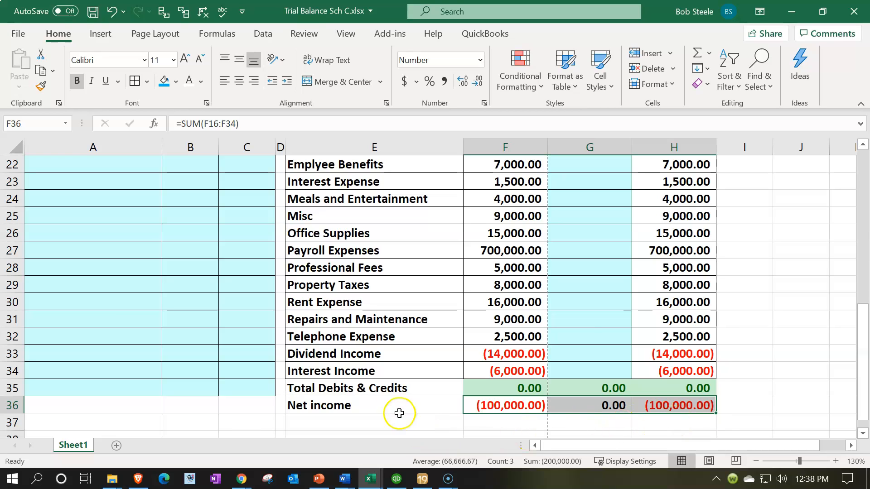
# - Apply a black fill to the Total Debits & Credits and Net income labels in E35:E36
pyautogui.moveTo(361, 388); pyautogui.dragTo(402, 404)
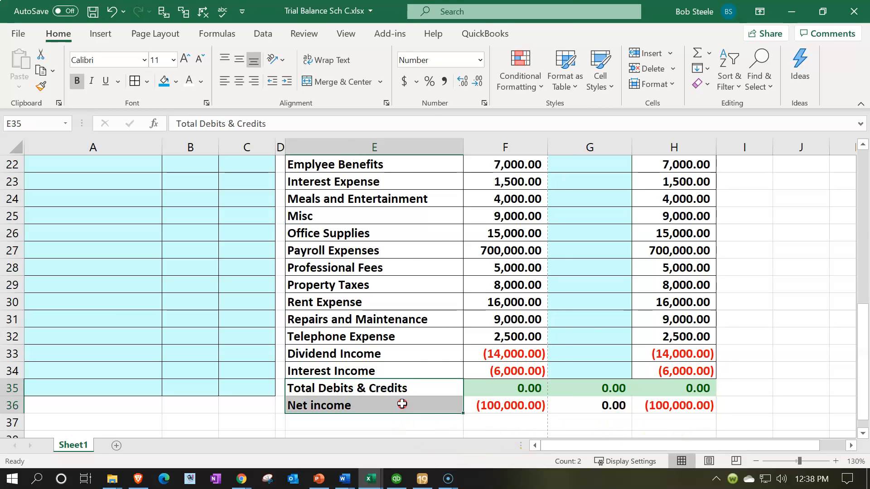
pyautogui.rightClick(402, 404)
pyautogui.click(467, 33)
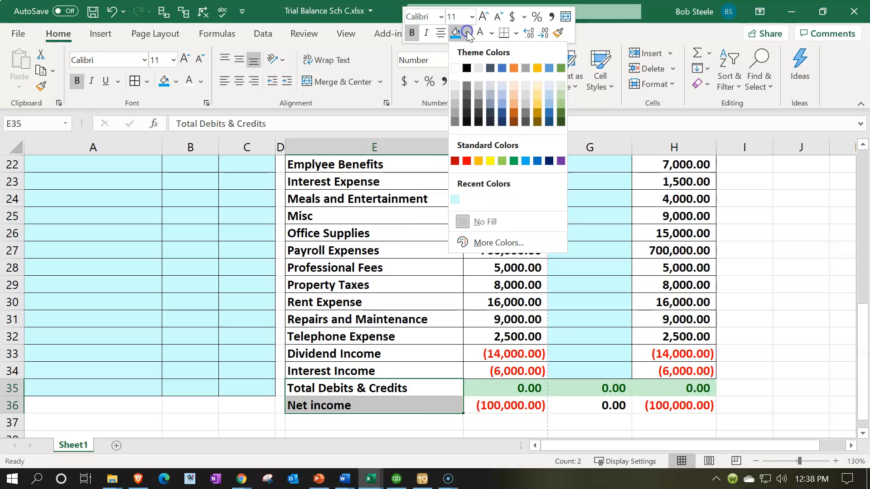
pyautogui.click(467, 67)
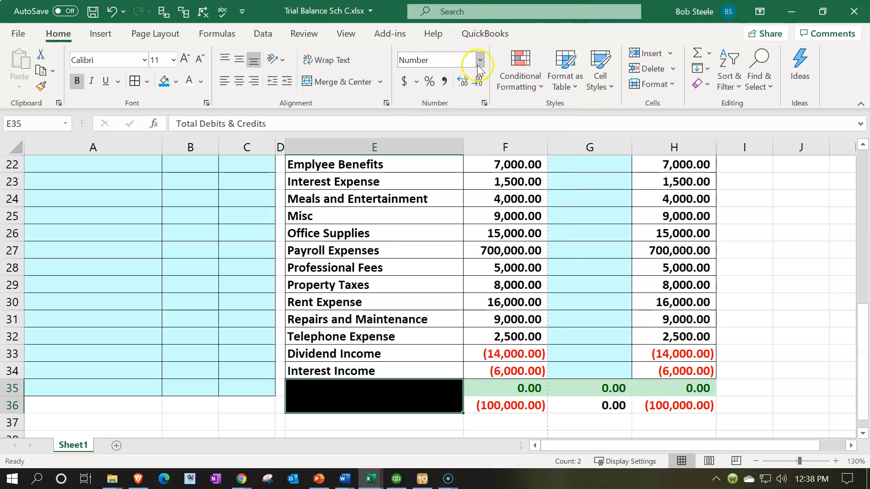
# - Set the font colour of the Total Debits & Credits and Net income labels in E35:E36 to white
pyautogui.click(187, 80)
pyautogui.click(413, 270)
pyautogui.click(481, 422)
pyautogui.scroll(-1, 501, 412)
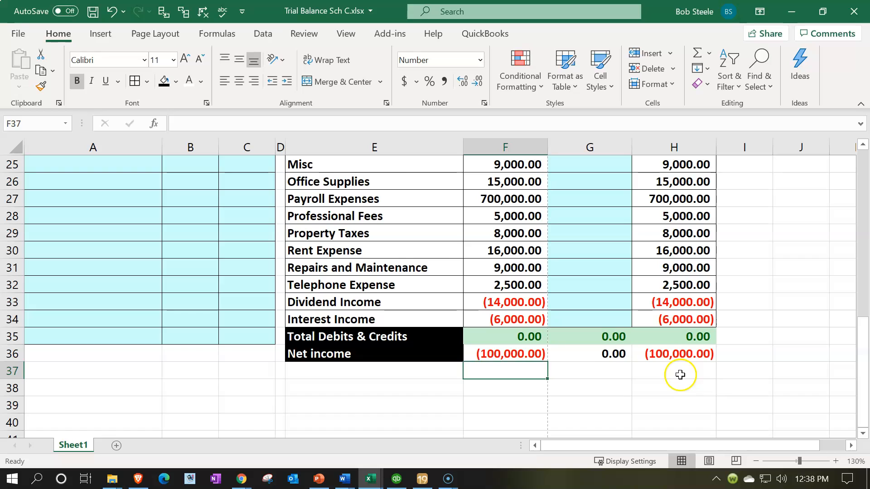
# - Review the empty Tax Adjustments cells above the totals and check the net income formulas in G36 and H36
pyautogui.scroll(1, 655, 324)
pyautogui.moveTo(600, 228); pyautogui.dragTo(591, 323)
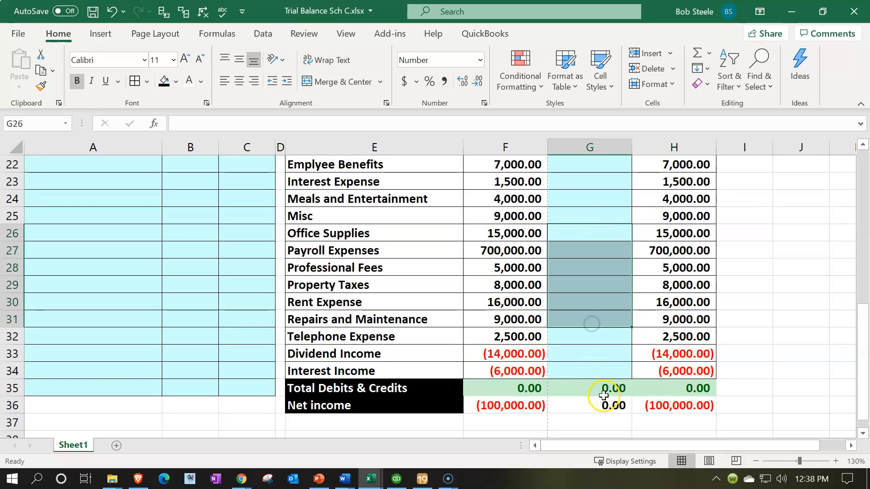
pyautogui.click(604, 406)
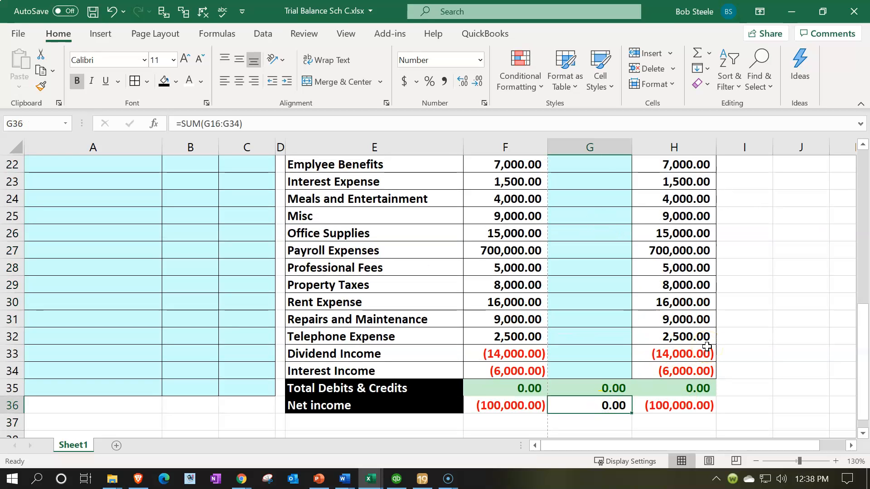
pyautogui.press('Left')
pyautogui.press('Right')
pyautogui.press('Right')
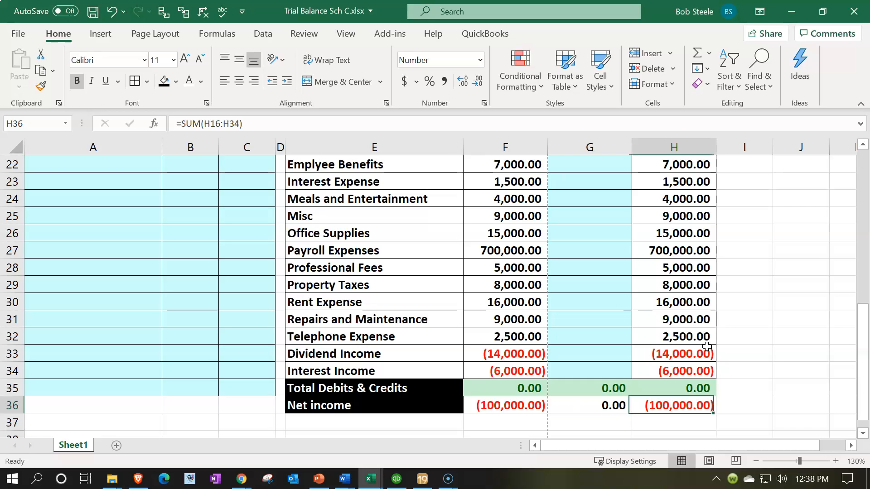
# - Switch to Lacerte to examine the net profit on Schedule C, and return to the top of the Trial Balance Sch C worksheet
pyautogui.click(422, 479)
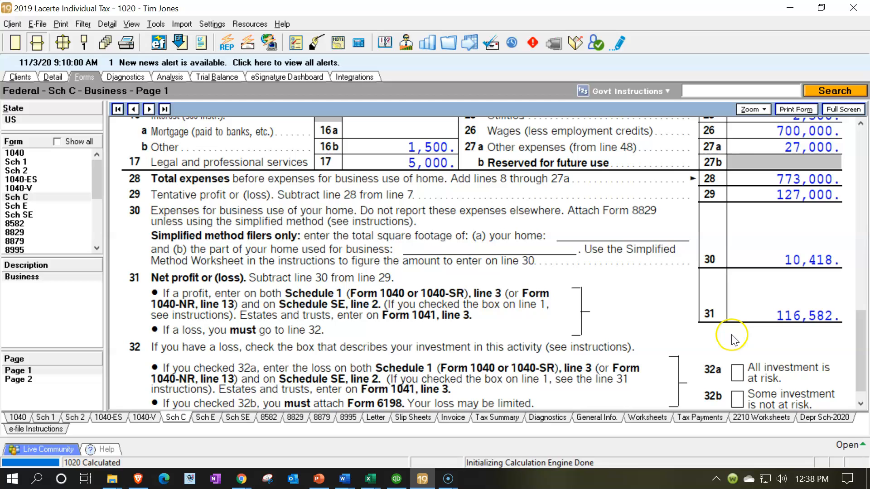
pyautogui.moveTo(370, 480)
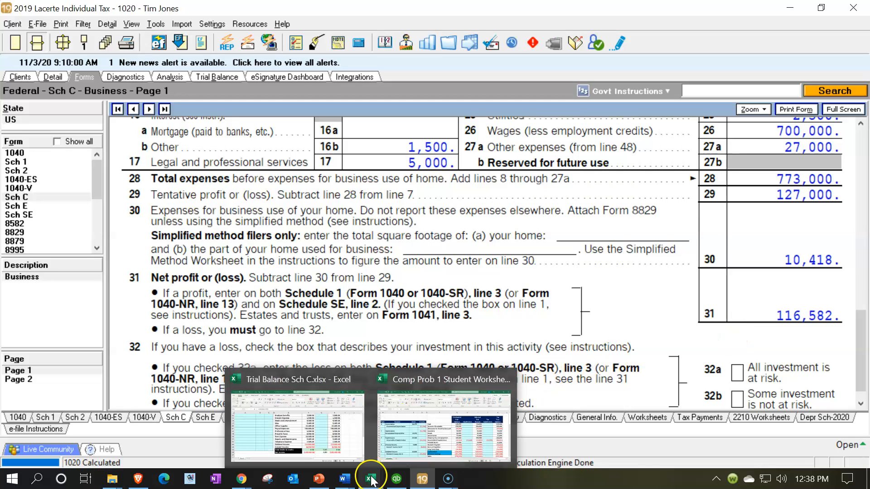
pyautogui.click(326, 422)
pyautogui.scroll(6, 382, 196)
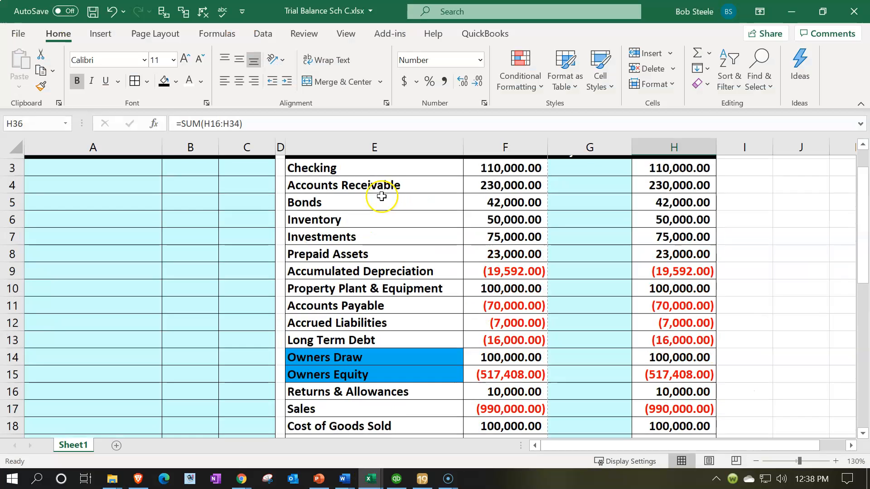
pyautogui.scroll(1, 382, 196)
pyautogui.click(227, 283)
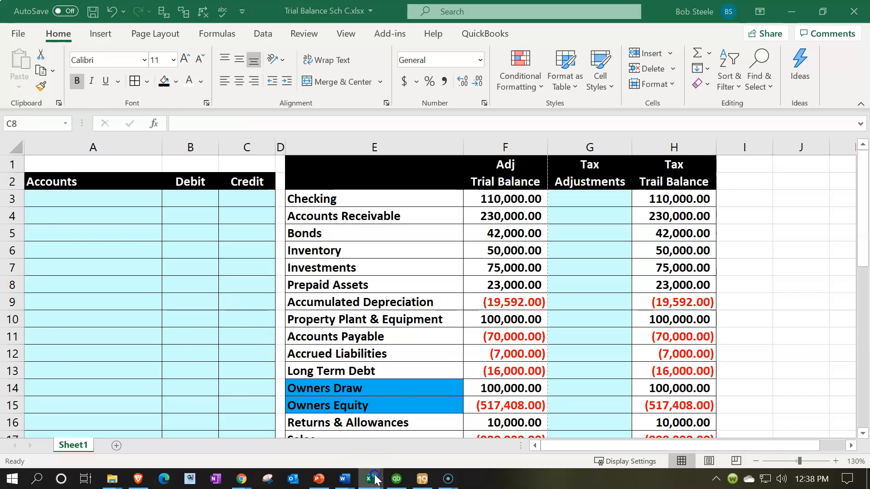
# - Switch to the Comp Prob 1 Student Worksheet workbook and examine its example journal entries and trial balance adjustment columns
pyautogui.moveTo(374, 479)
pyautogui.click(433, 419)
pyautogui.click(447, 325)
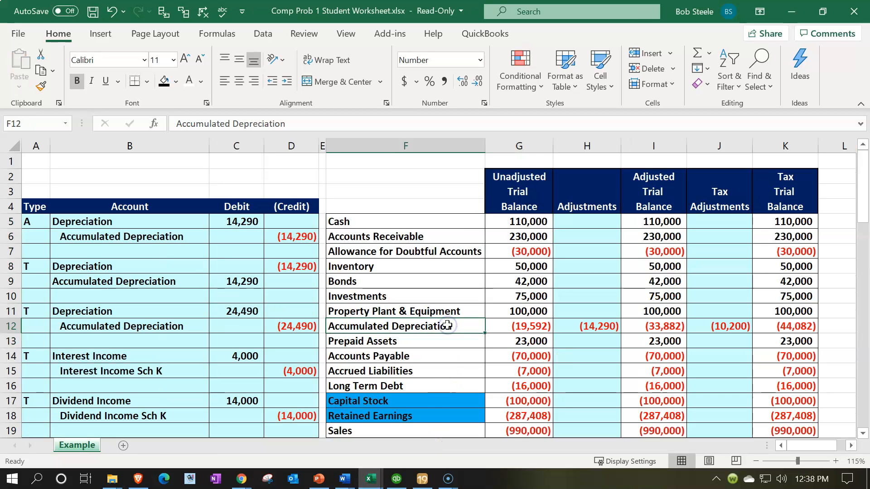
pyautogui.scroll(-2, 448, 325)
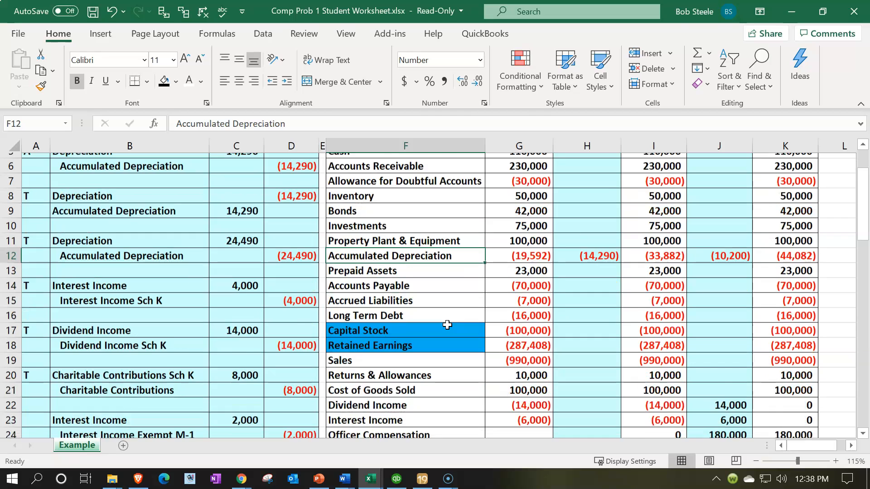
pyautogui.scroll(2, 447, 325)
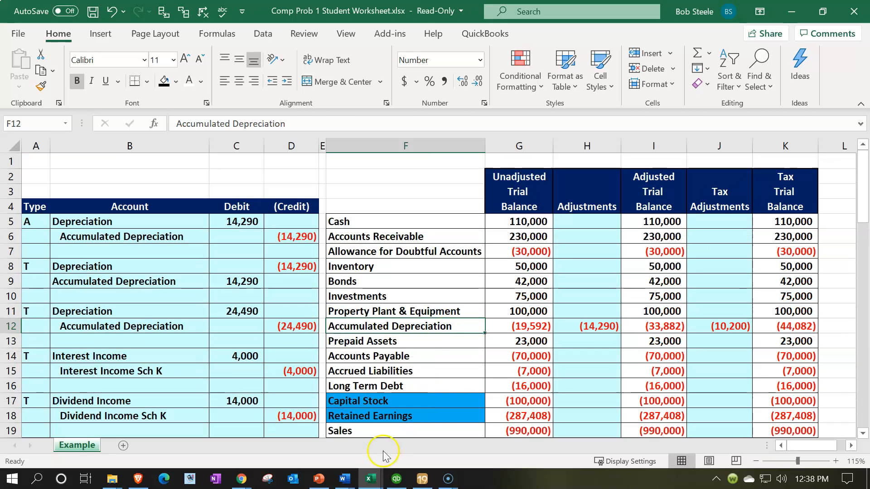
# - Return to the Trial Balance Sch C workbook and review the blank Tax Adjustments column and the Accounts journal entry area
pyautogui.moveTo(376, 480)
pyautogui.click(278, 413)
pyautogui.moveTo(569, 235); pyautogui.dragTo(571, 310)
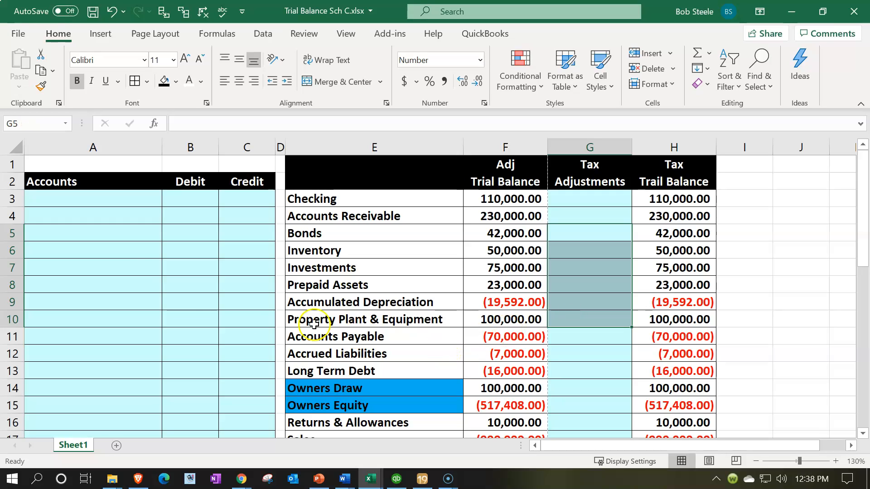
pyautogui.moveTo(122, 233); pyautogui.dragTo(106, 270)
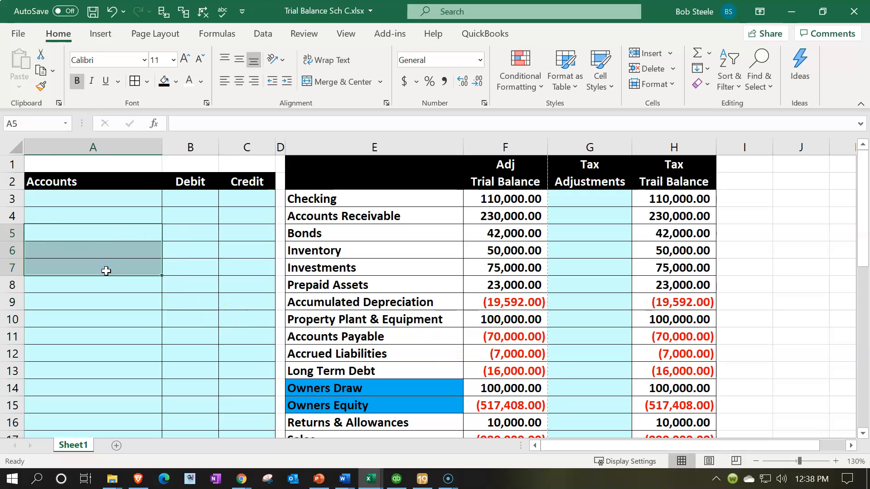